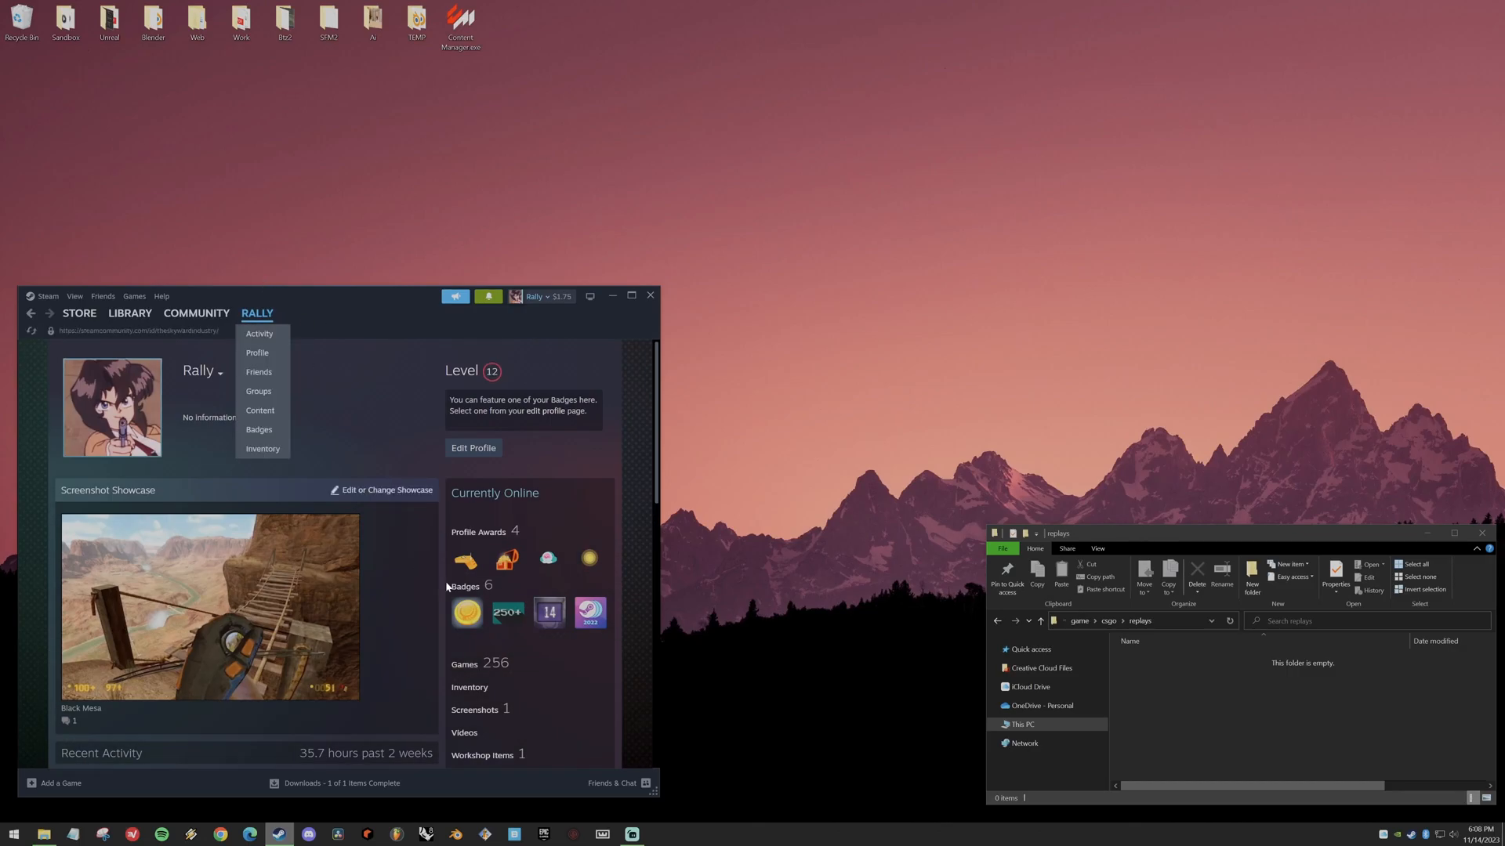
# - From the Steam profile's games list, open the Counter-Strike 2 personal game data and show the Premier Matches
pyautogui.click(464, 664)
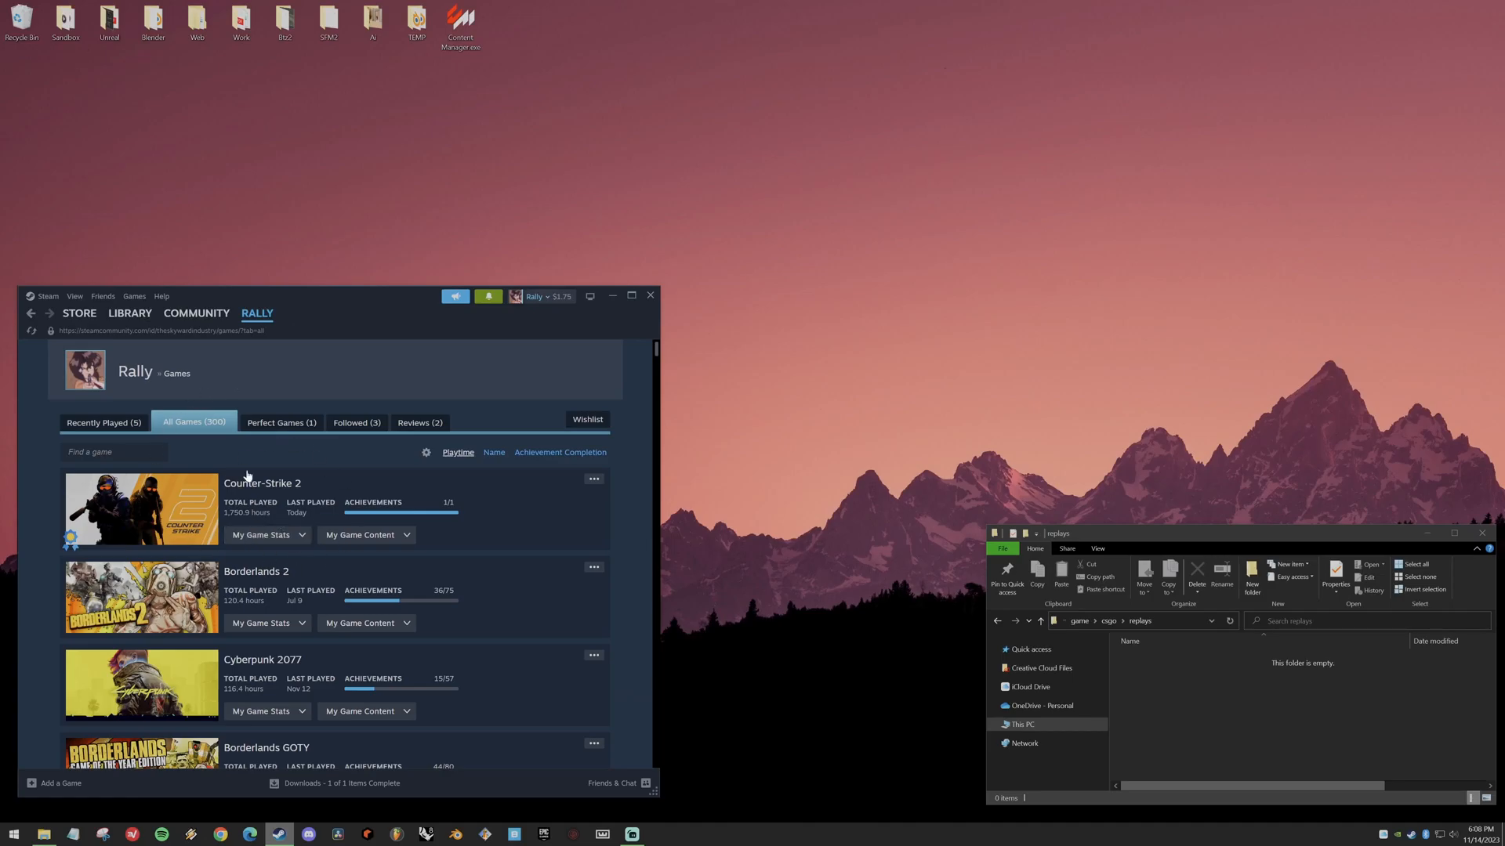
pyautogui.click(281, 536)
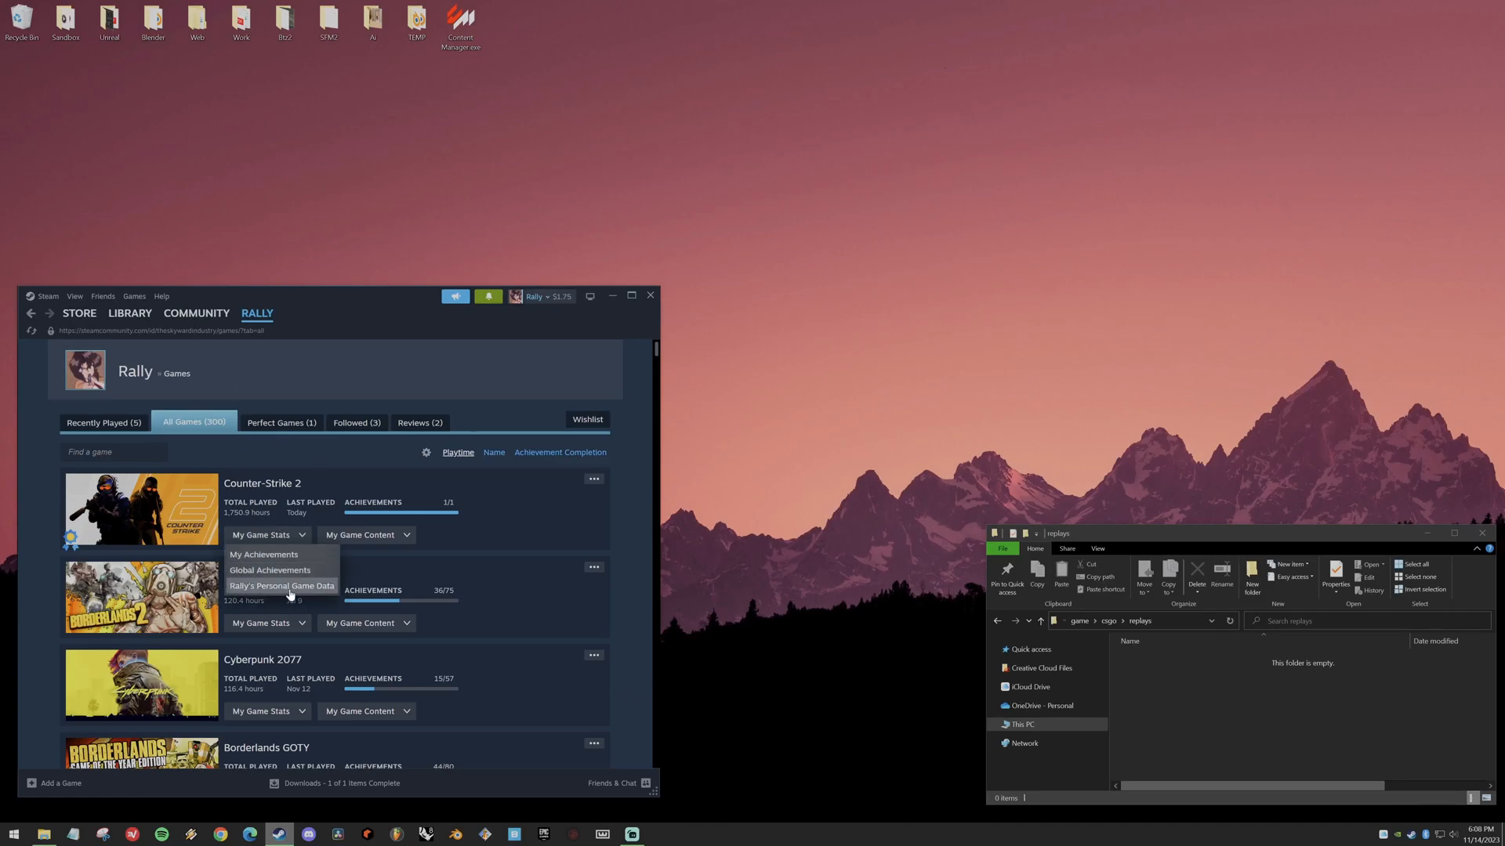
pyautogui.click(289, 587)
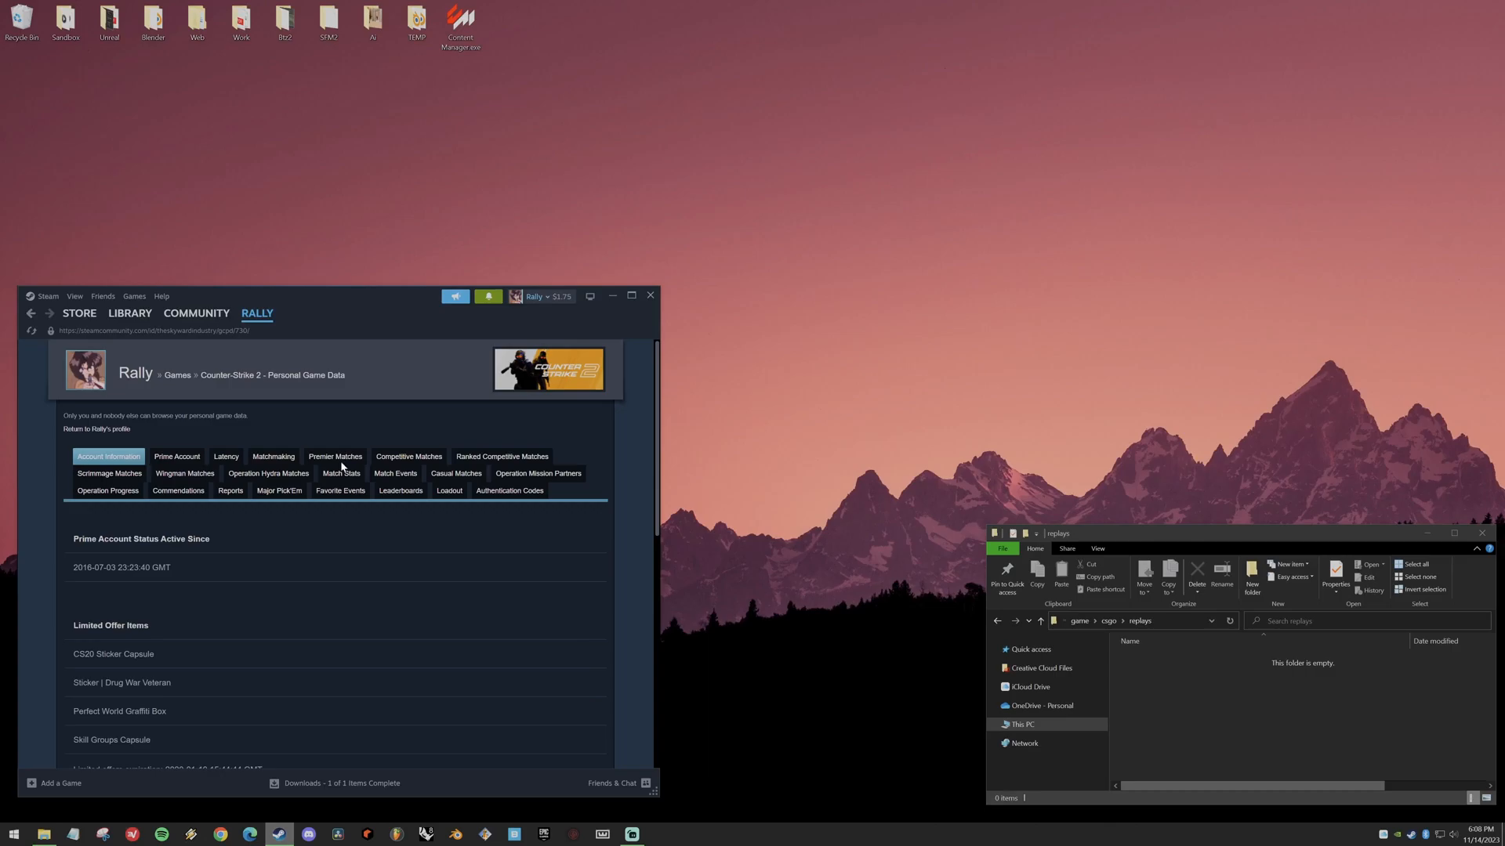
pyautogui.click(343, 459)
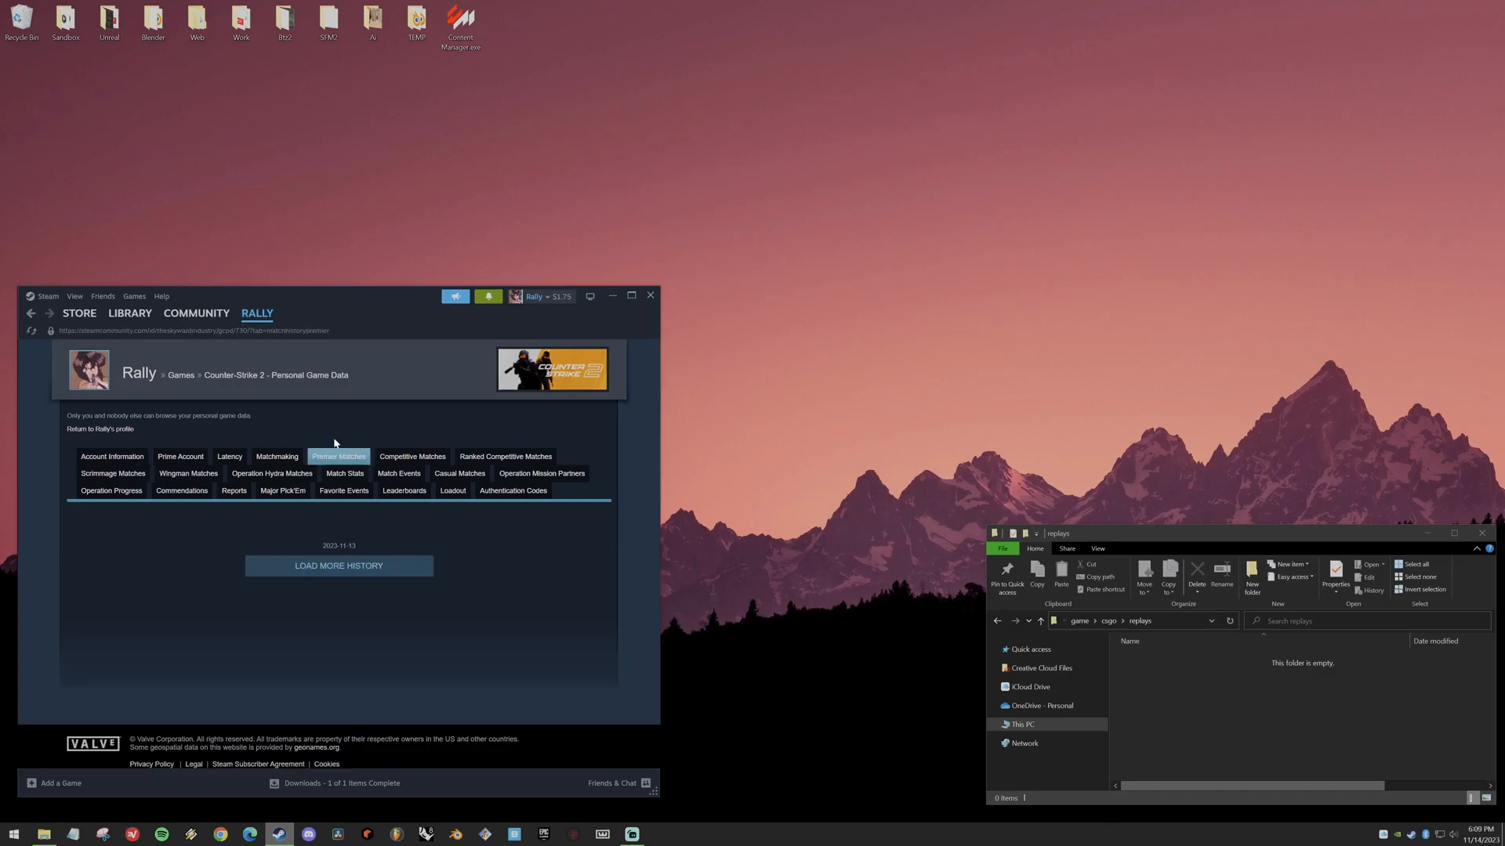
# - Load more match history, download the replay of the 2023-11-13 Premier Inferno match into the csgo replays folder, and minimize Steam
pyautogui.click(342, 569)
pyautogui.scroll(-12, 375, 590)
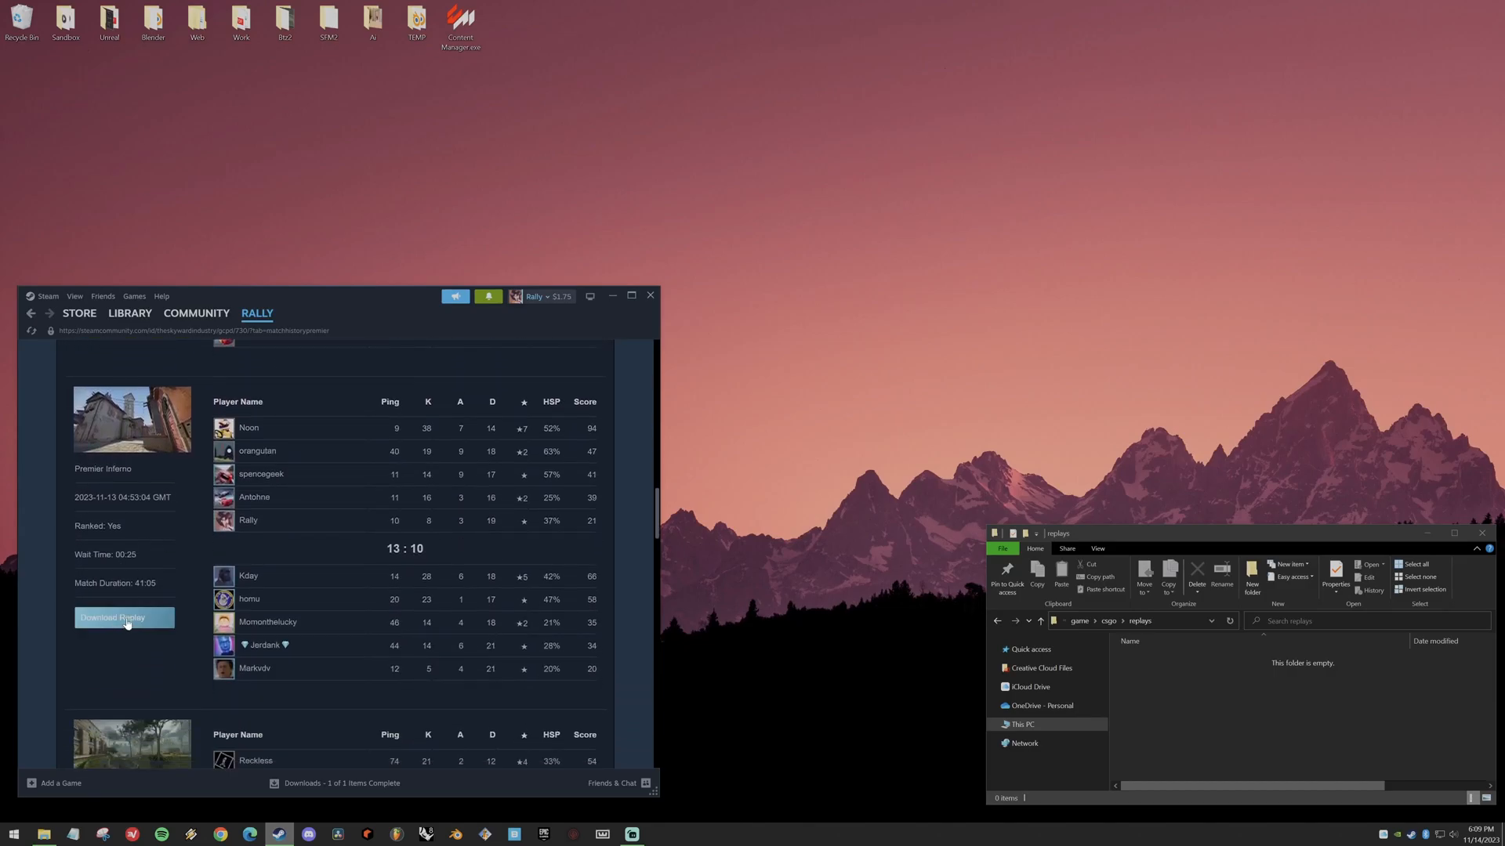
pyautogui.click(123, 619)
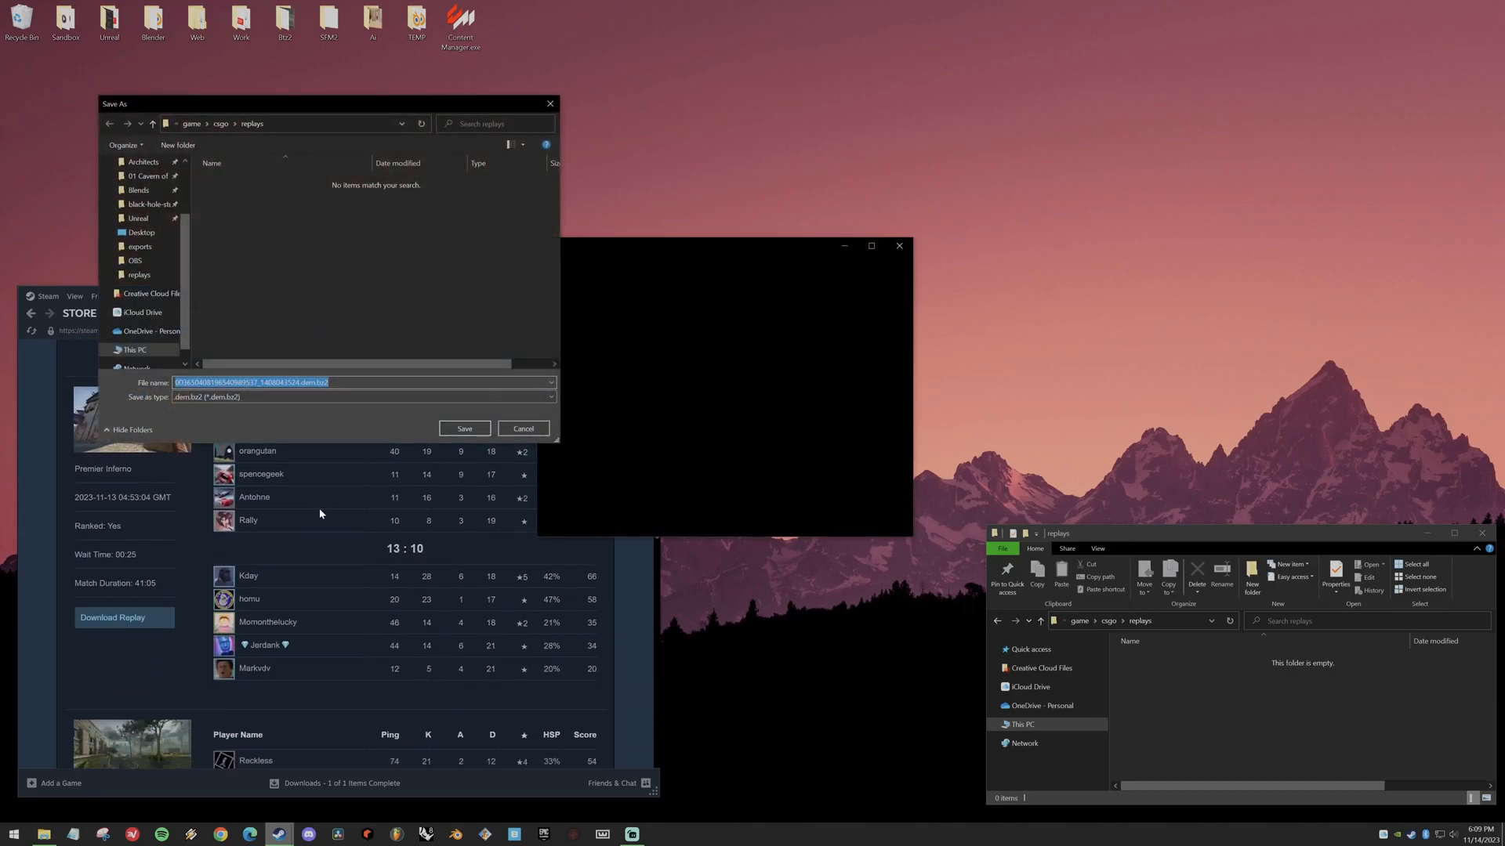
pyautogui.click(629, 624)
pyautogui.click(136, 314)
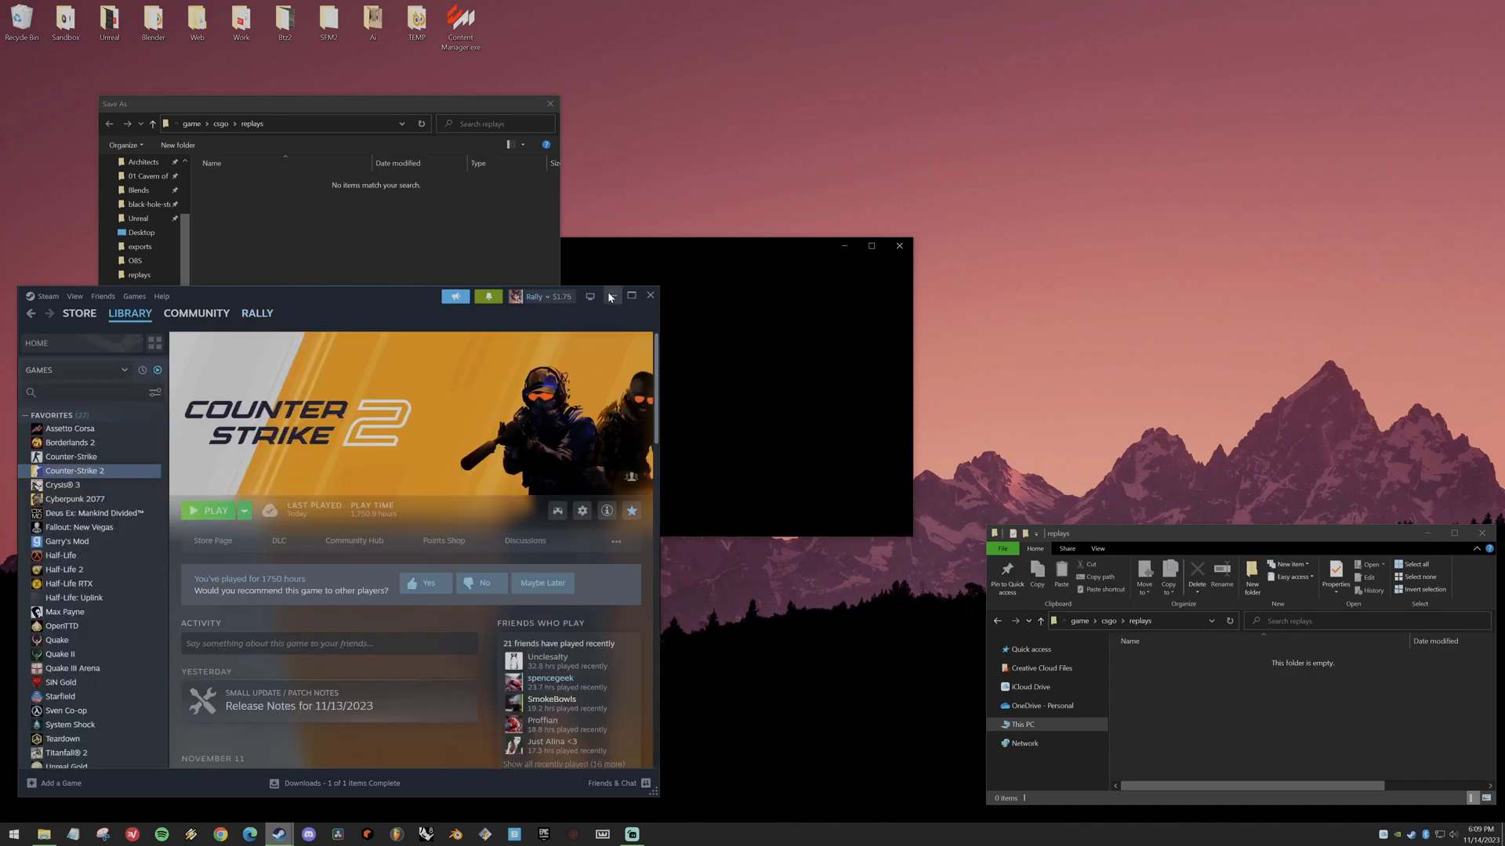
pyautogui.click(612, 299)
pyautogui.moveTo(330, 109); pyautogui.dragTo(295, 85)
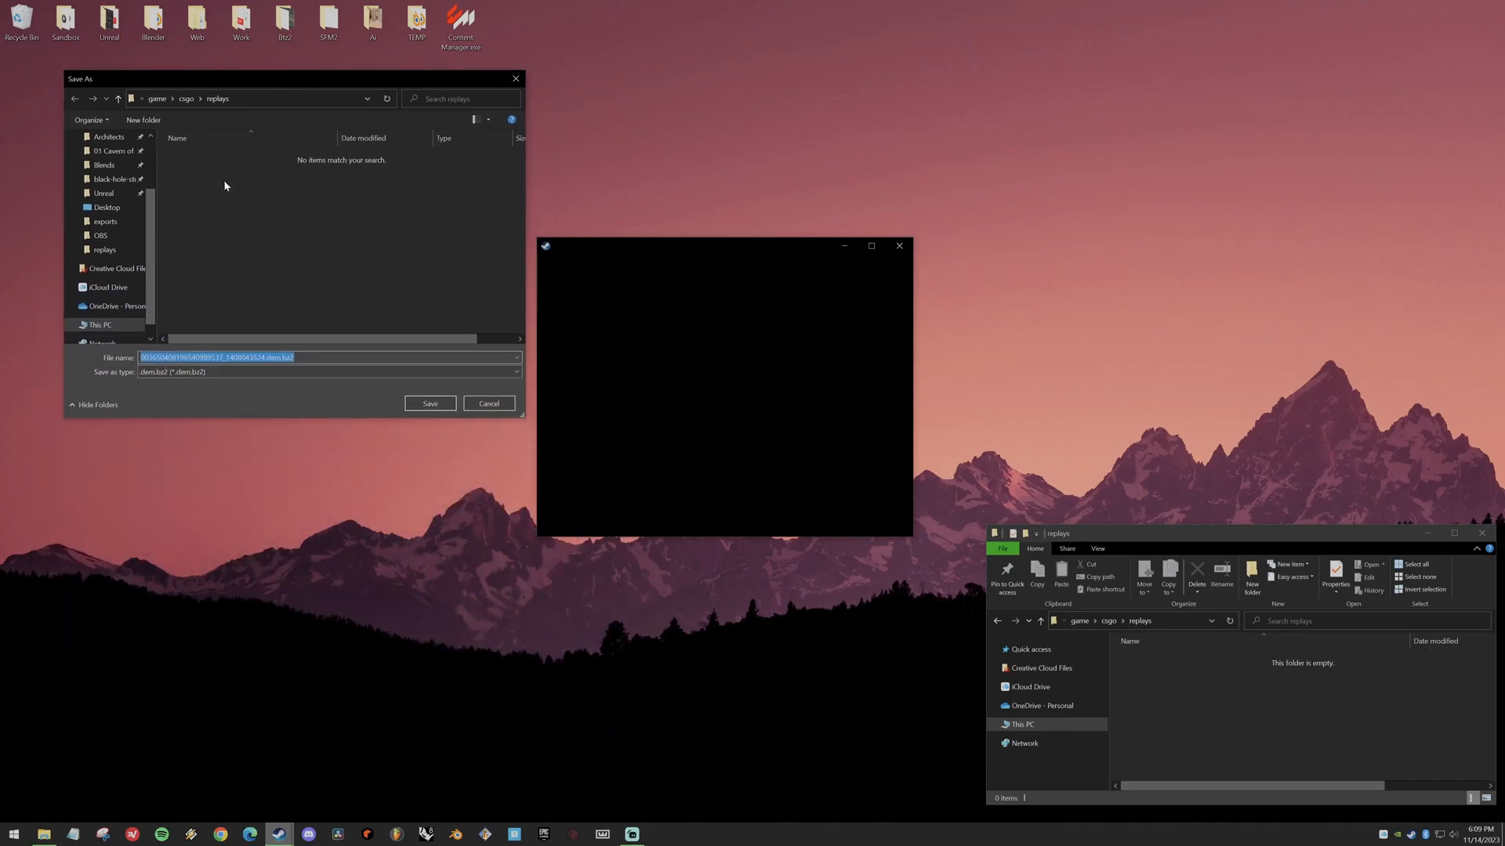
pyautogui.click(409, 406)
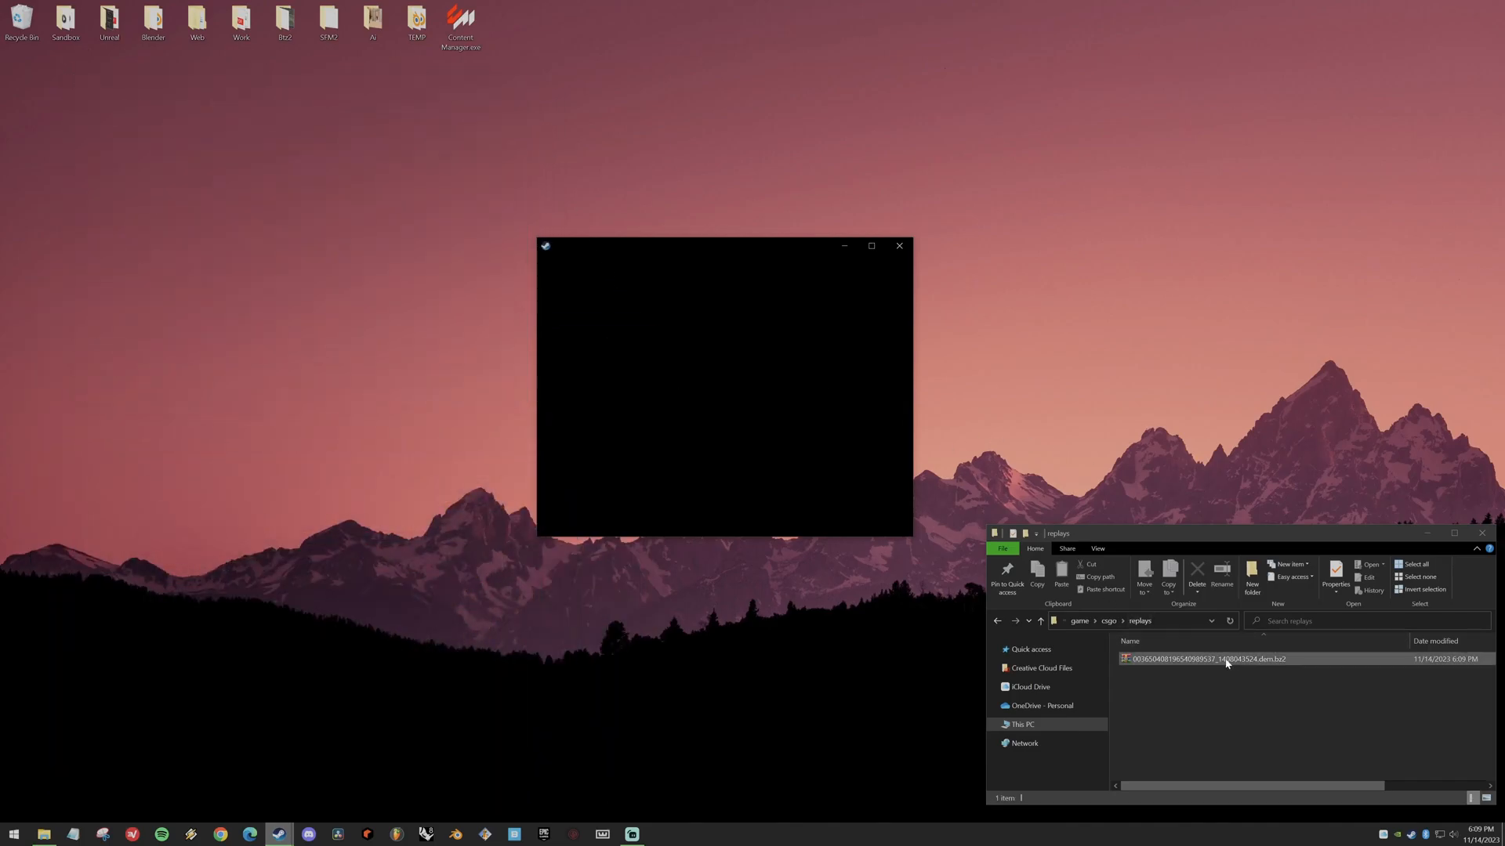
# - Extract the downloaded .dem.bz2 archive directly into the replays folder and close the blank Steam window
pyautogui.click(1168, 627)
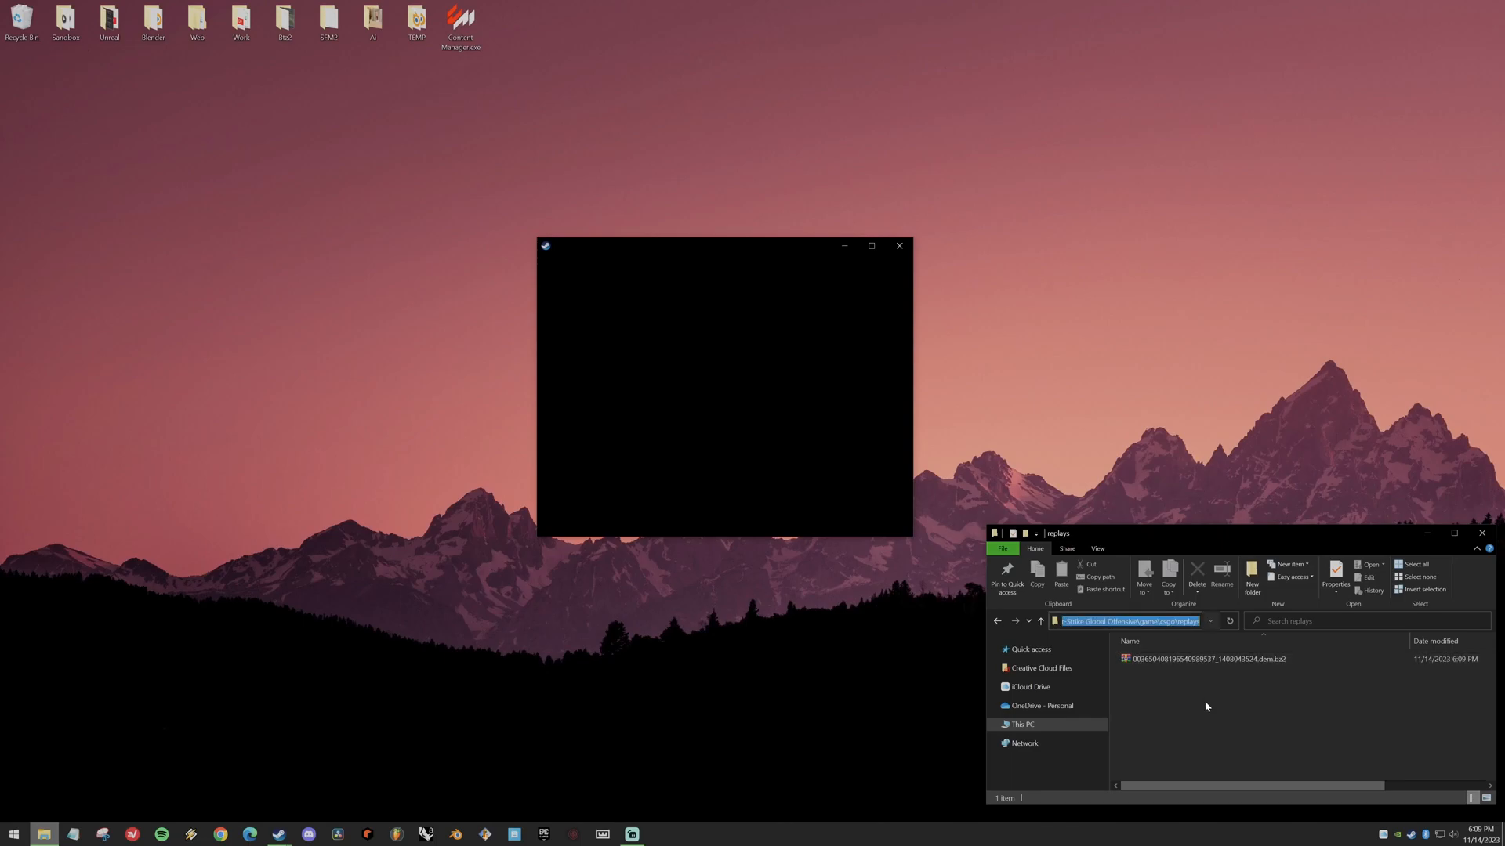
pyautogui.rightClick(1198, 659)
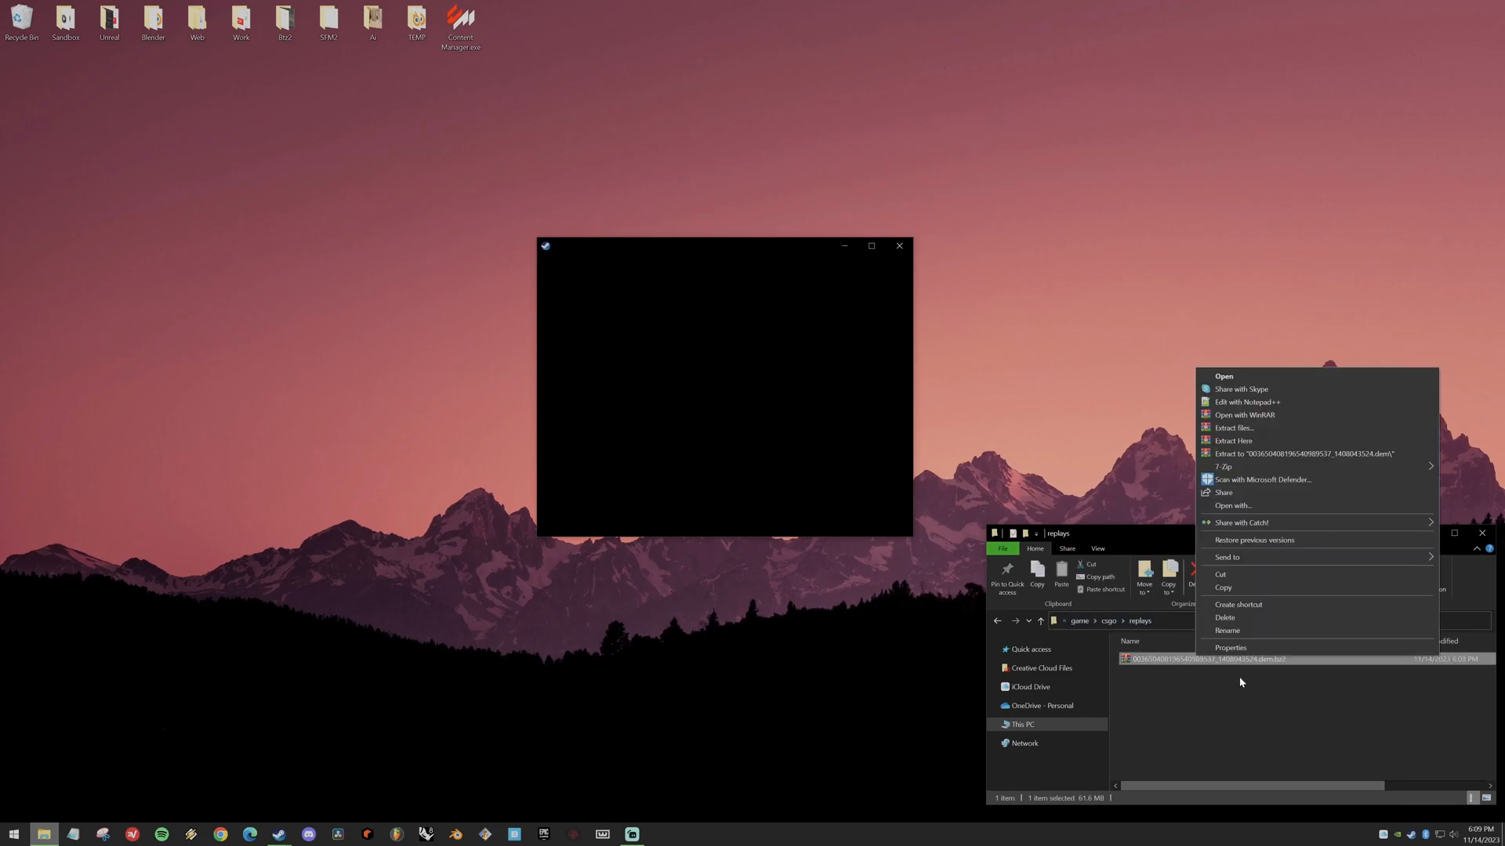
pyautogui.click(1265, 441)
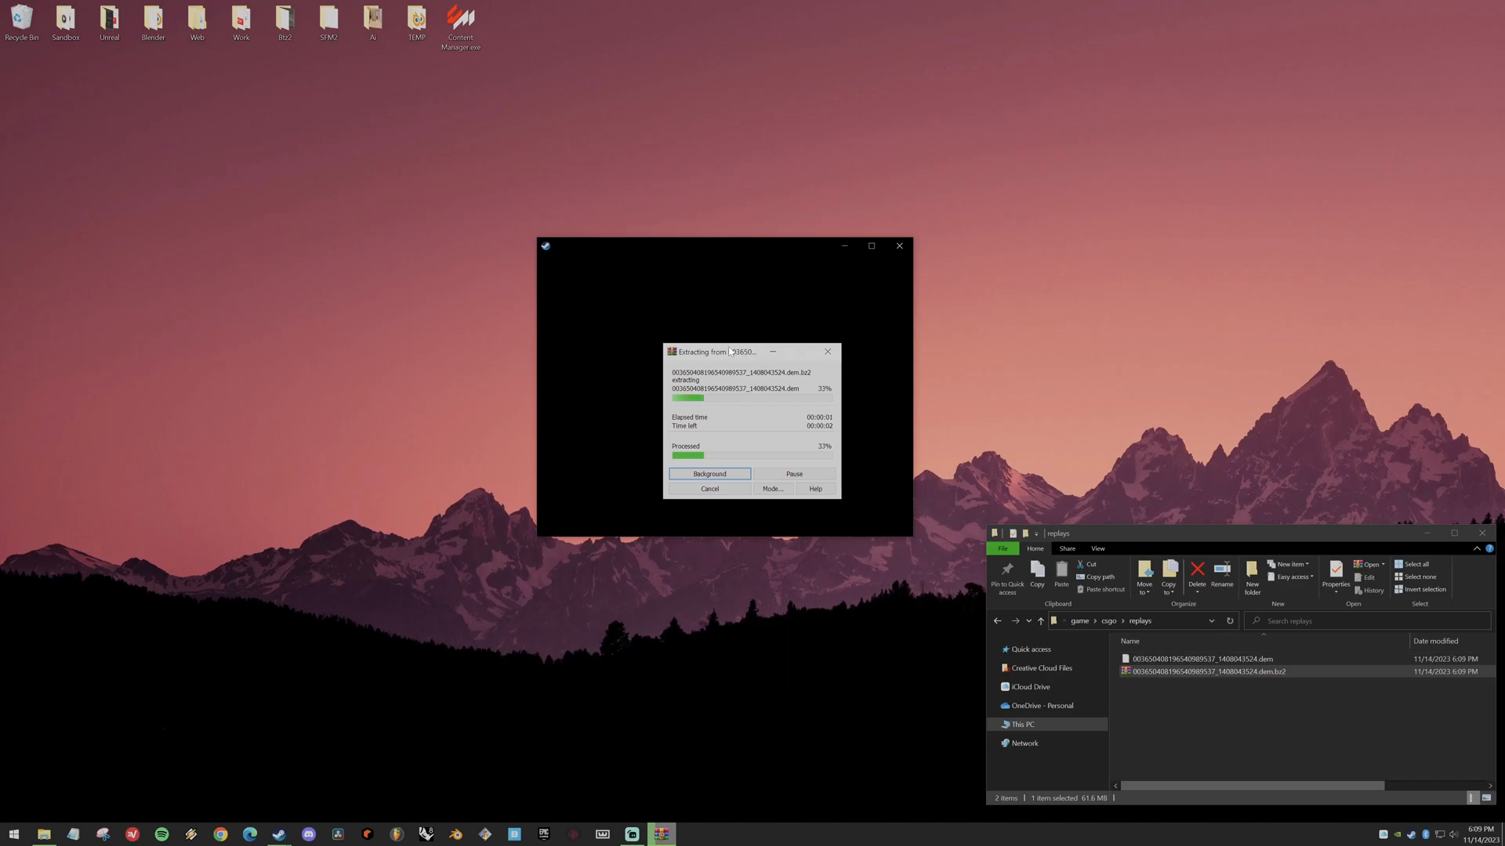
pyautogui.click(899, 246)
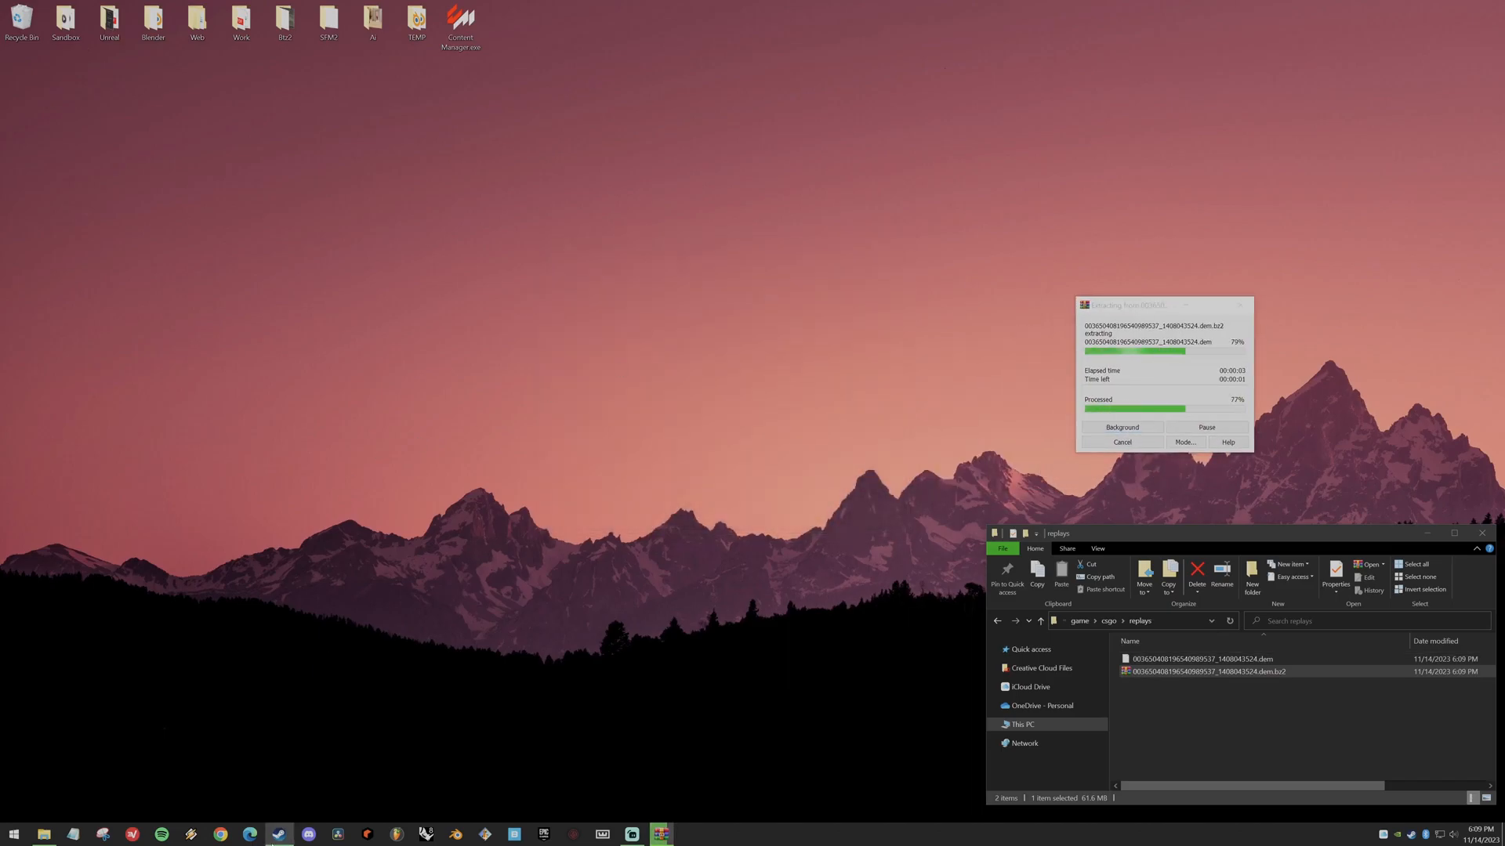
# - Launch Counter-Strike 2 from the Steam library with the Workshop Tools option and minimize Steam
pyautogui.click(279, 835)
pyautogui.click(217, 511)
pyautogui.click(302, 511)
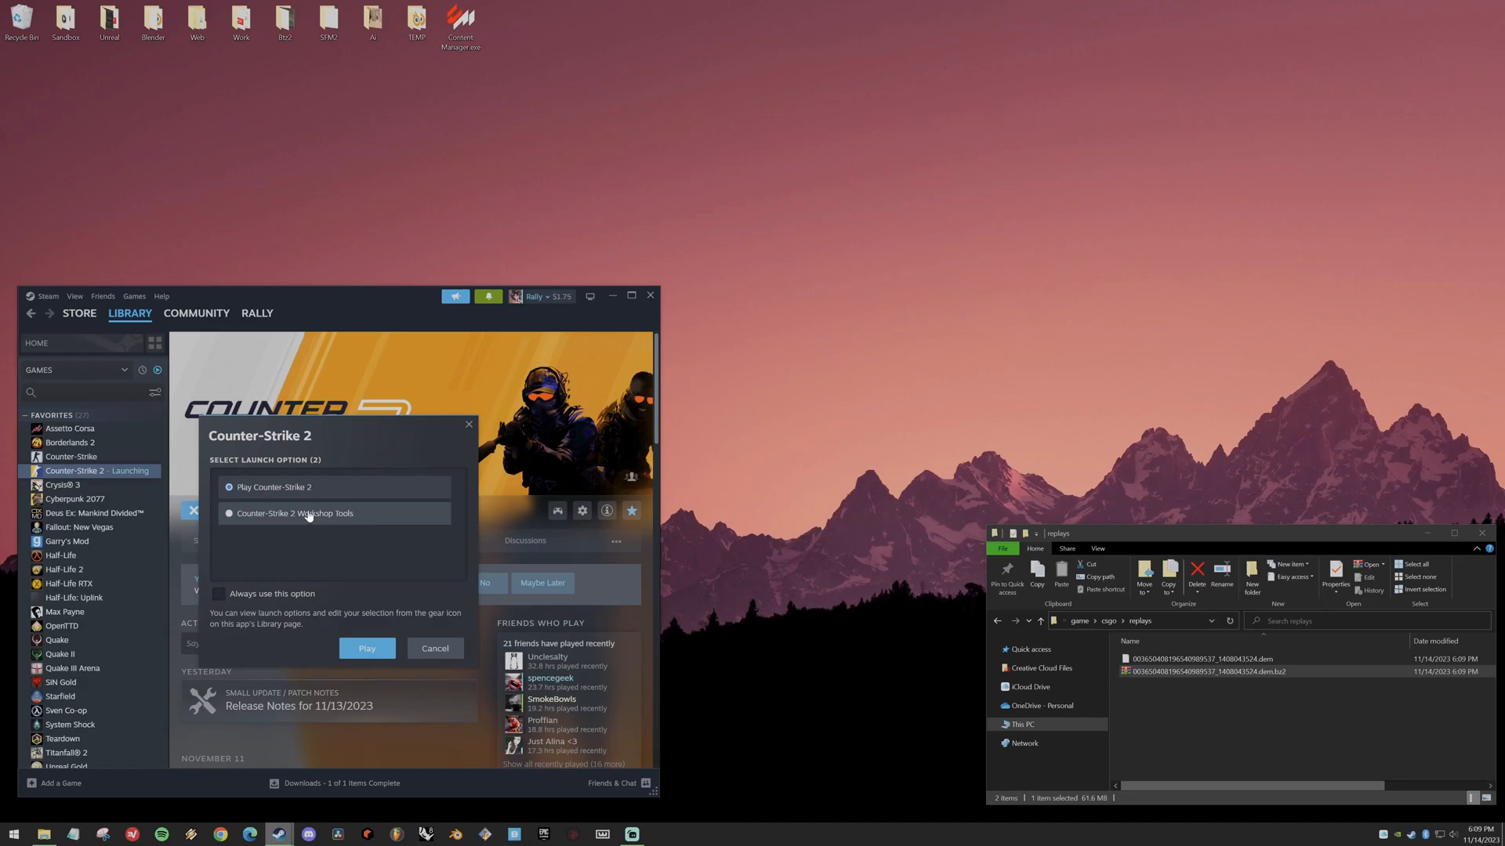
pyautogui.click(367, 648)
pyautogui.click(612, 295)
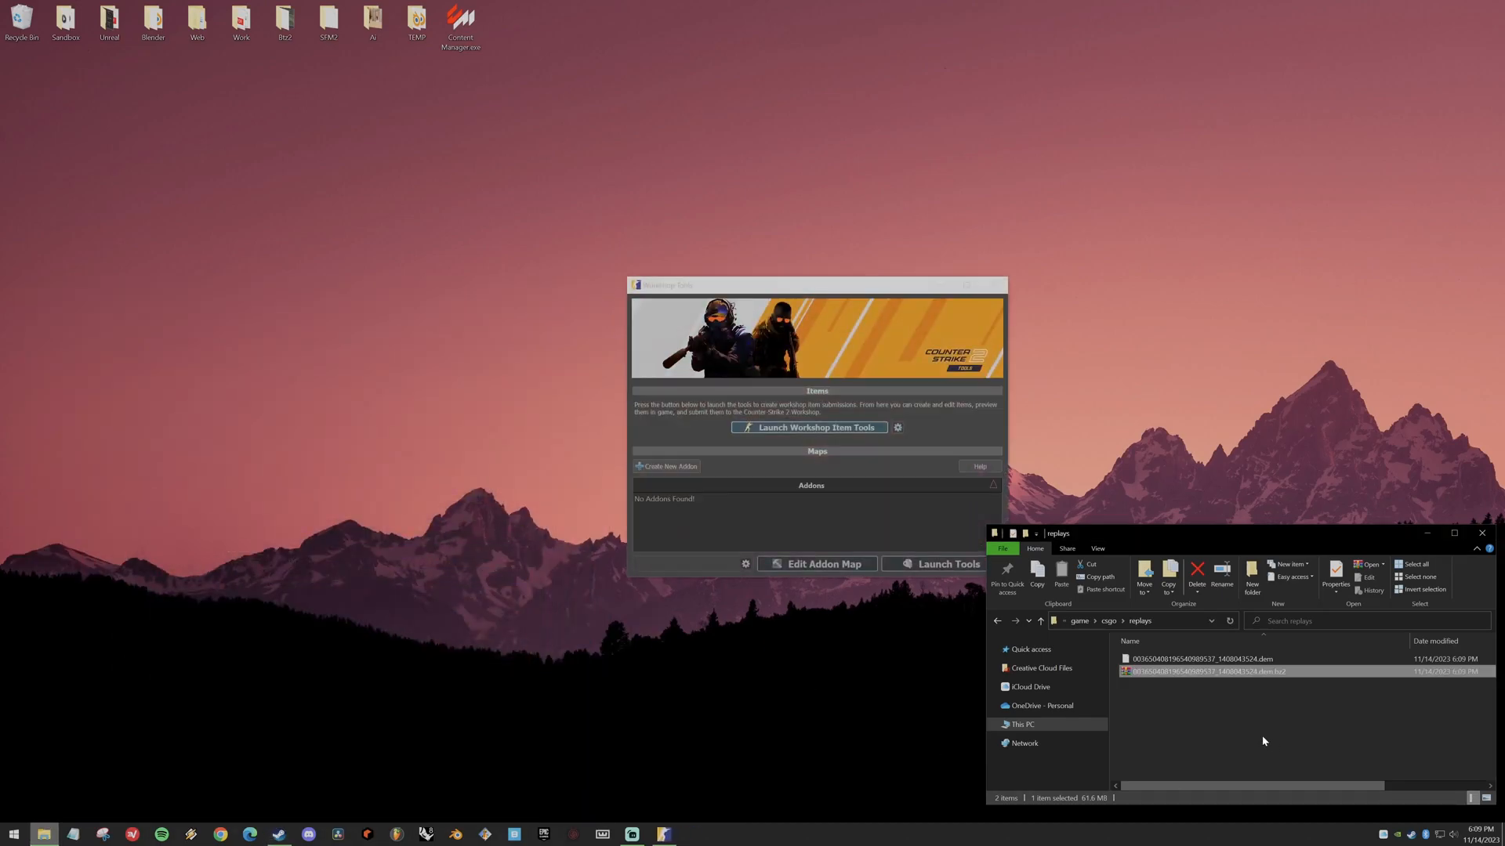
# - Create a new addon named inferno in Workshop Tools and launch the tools for it
pyautogui.moveTo(818, 278); pyautogui.dragTo(720, 272)
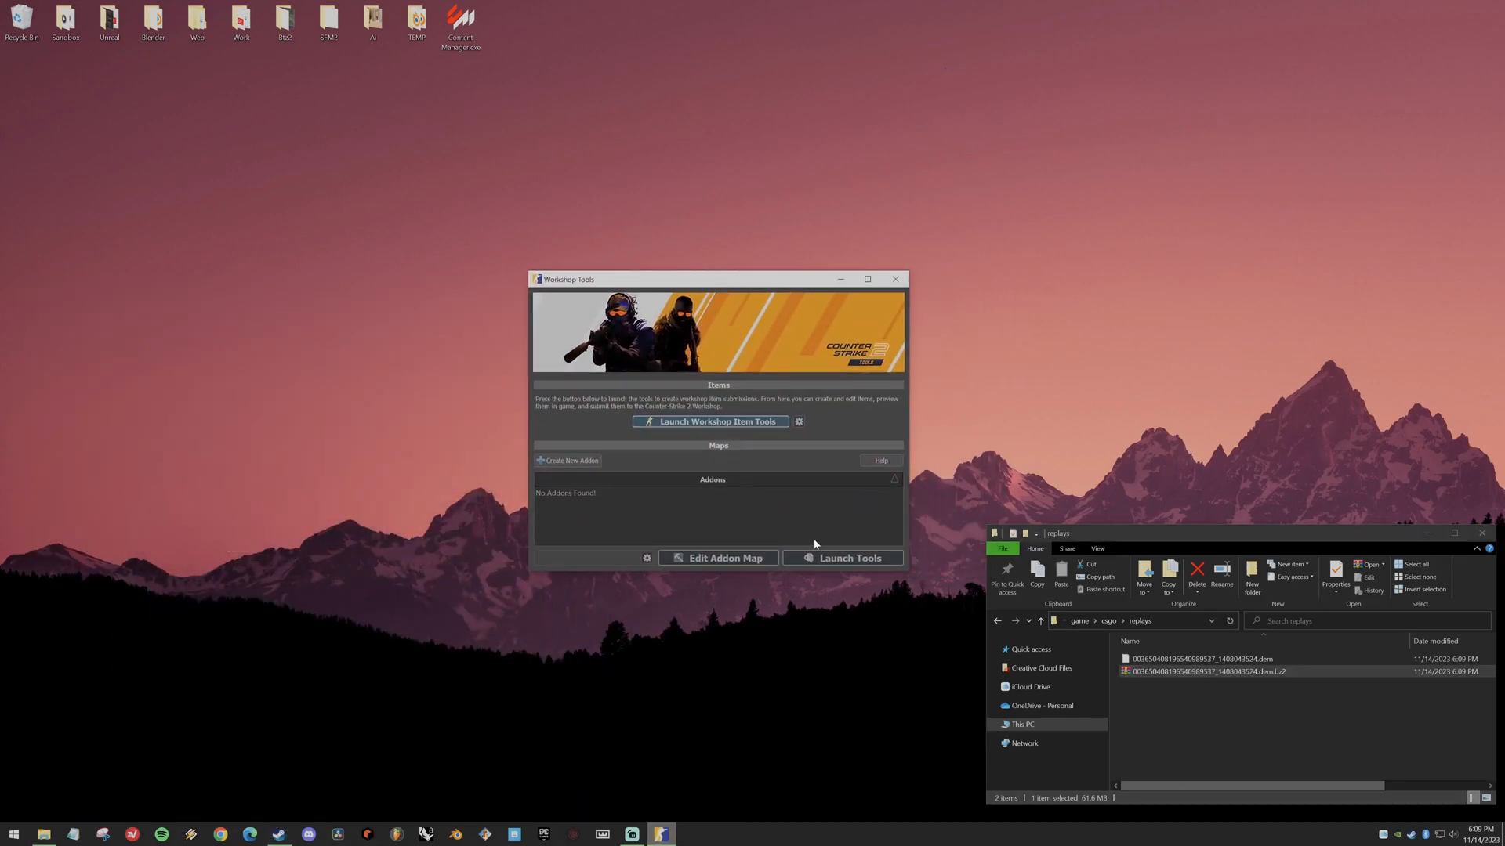
pyautogui.click(574, 462)
pyautogui.write('Inferno')
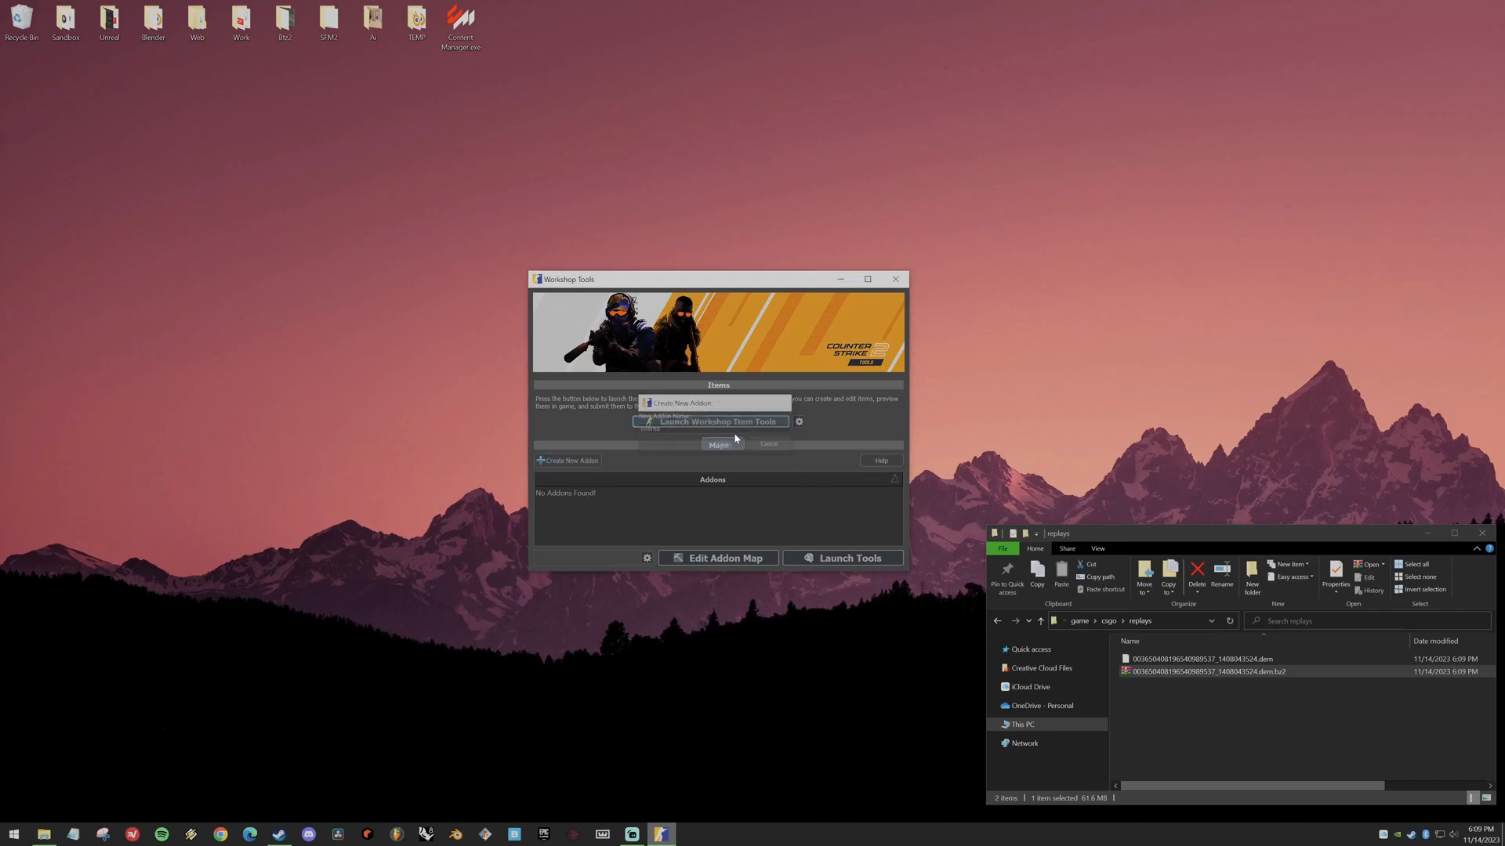
pyautogui.click(722, 445)
pyautogui.click(822, 561)
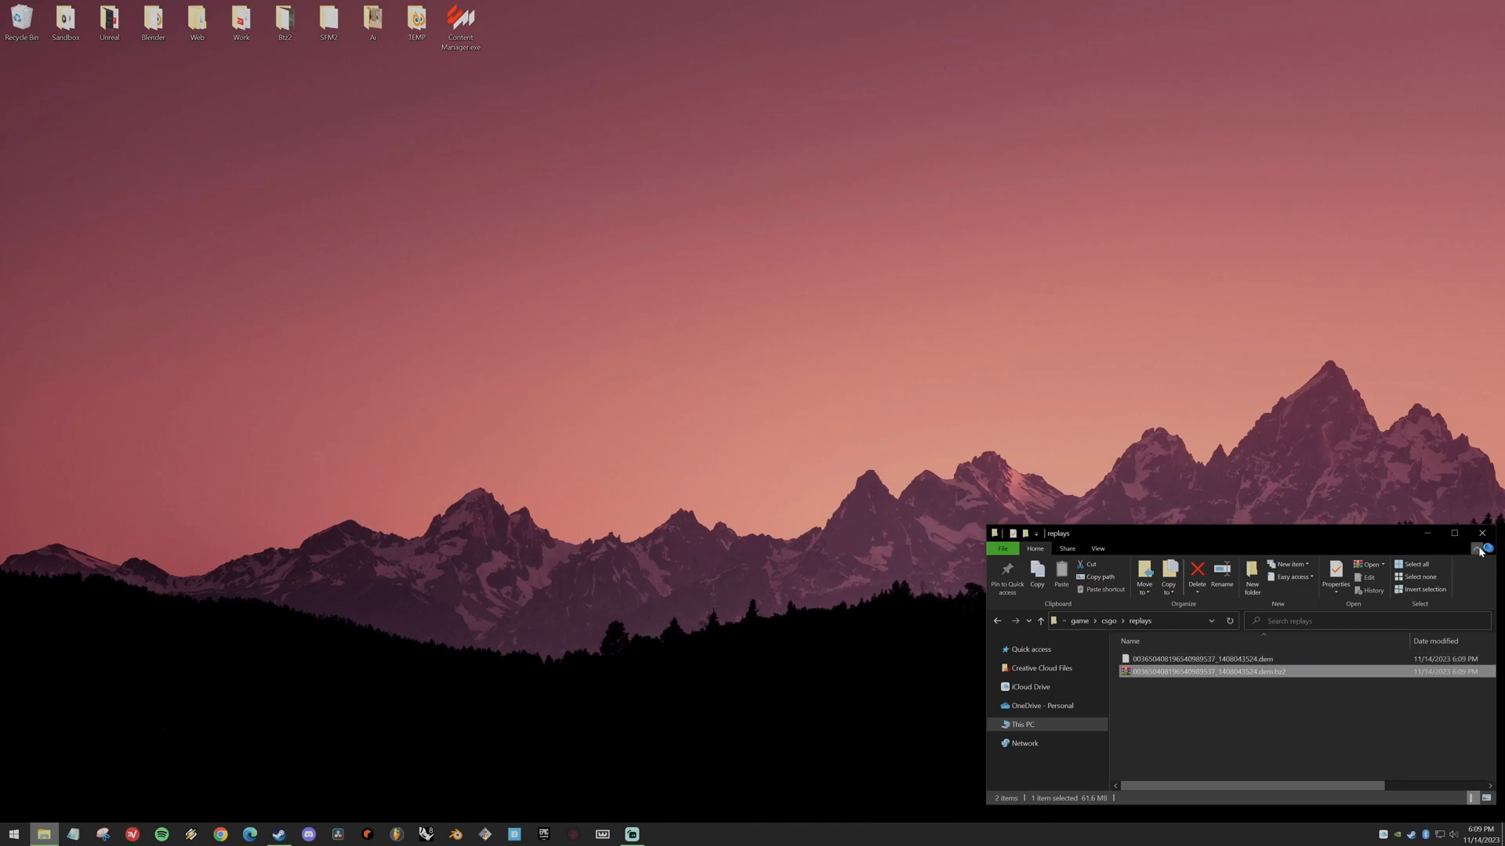
# - Delete the .dem.bz2 archive from the replays folder and rename the extracted demo file to inferno.dem
pyautogui.click(1197, 575)
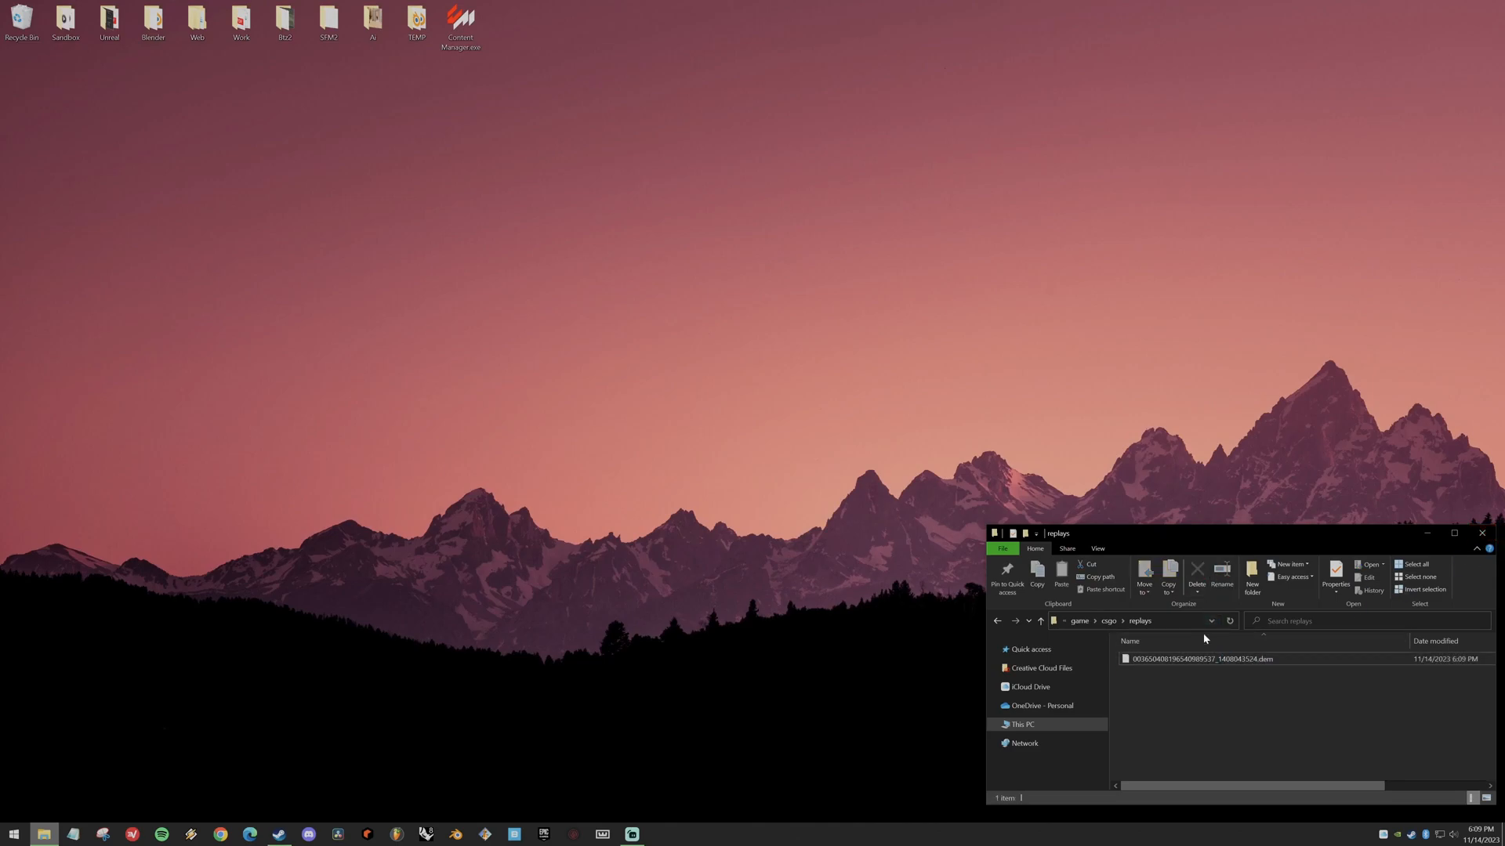
pyautogui.press('F2')
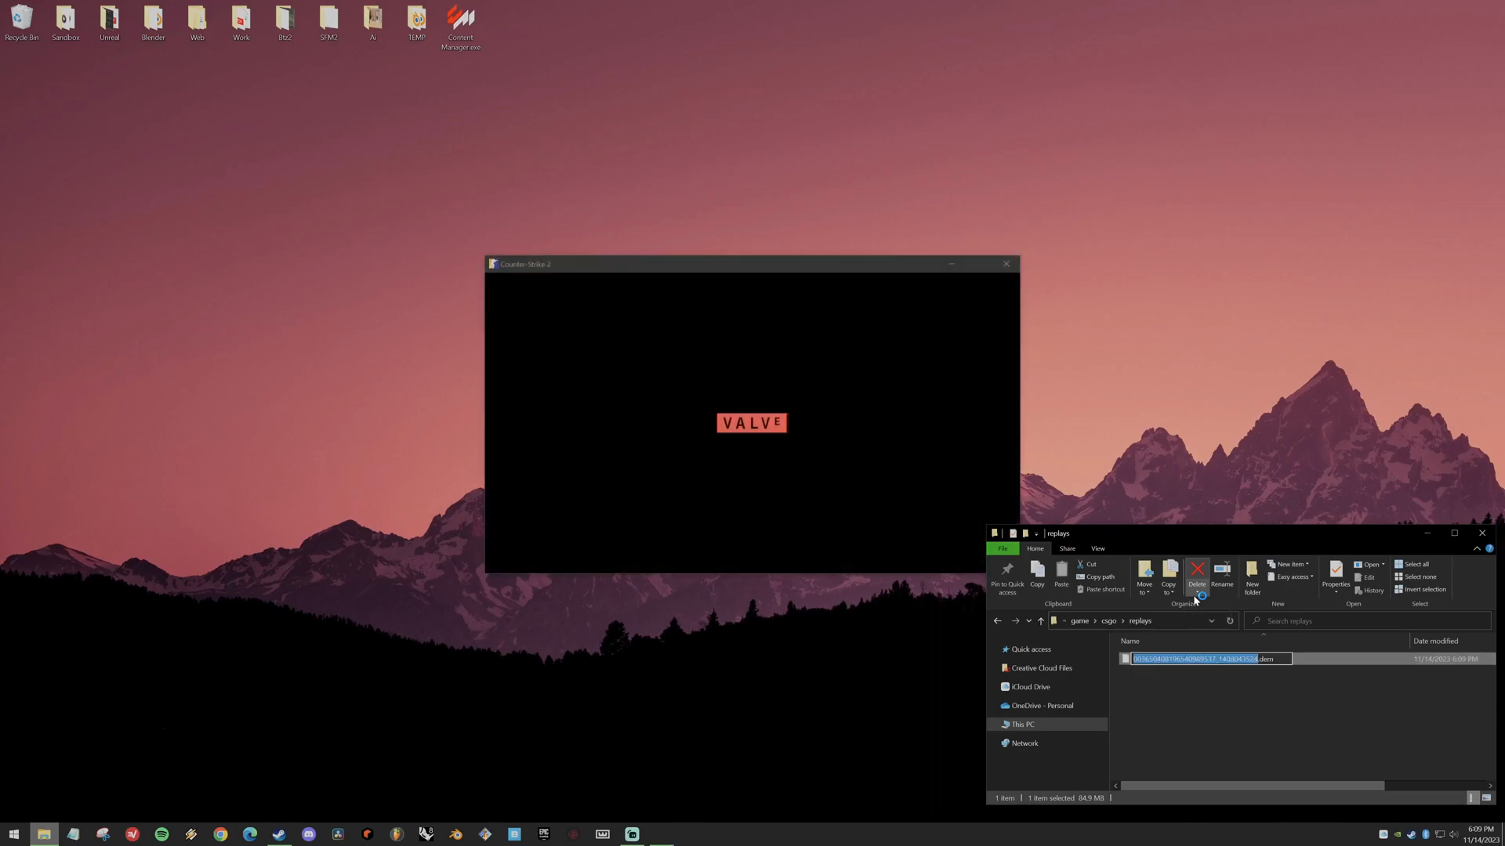
pyautogui.write('inferno')
pyautogui.press('Return')
pyautogui.click(1178, 728)
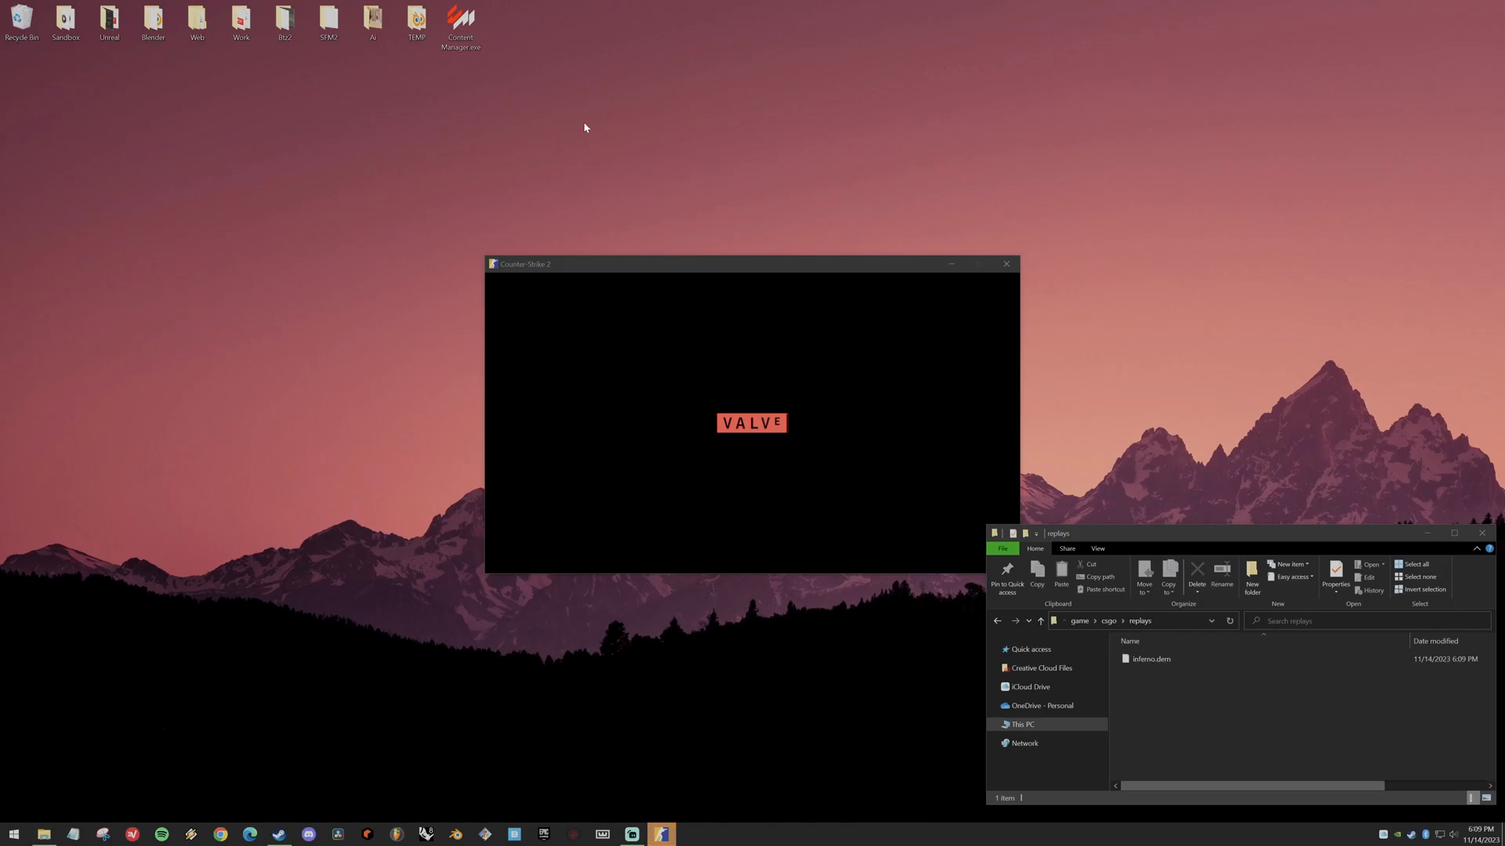
# - Arrange the Counter-Strike 2 game window and the Asset Browser side by side on the desktop
pyautogui.moveTo(486, 147); pyautogui.dragTo(287, 15)
pyautogui.click(708, 29)
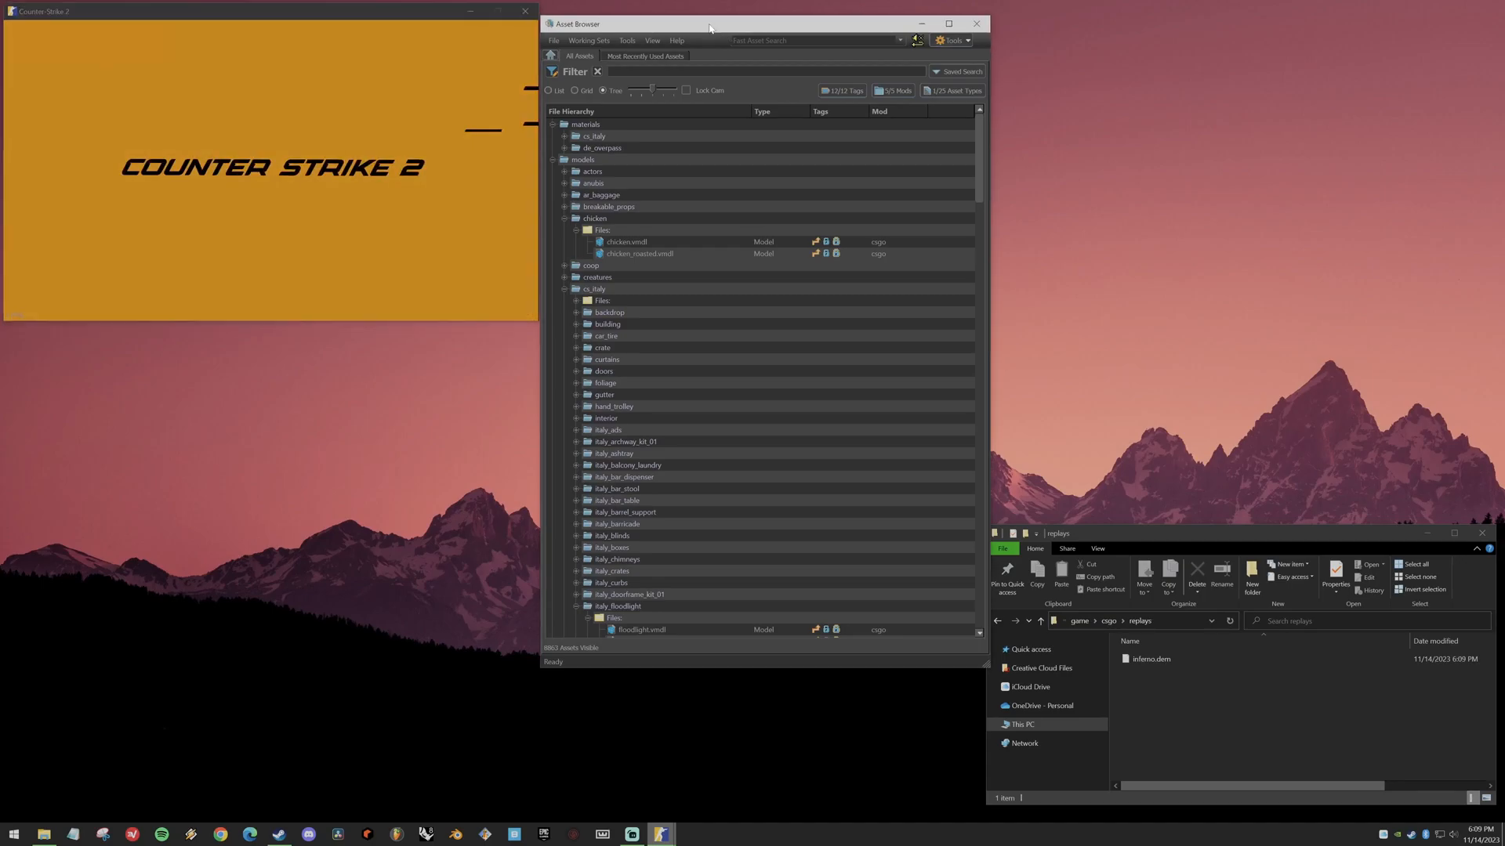
pyautogui.moveTo(708, 29); pyautogui.dragTo(726, 16)
pyautogui.click(120, 206)
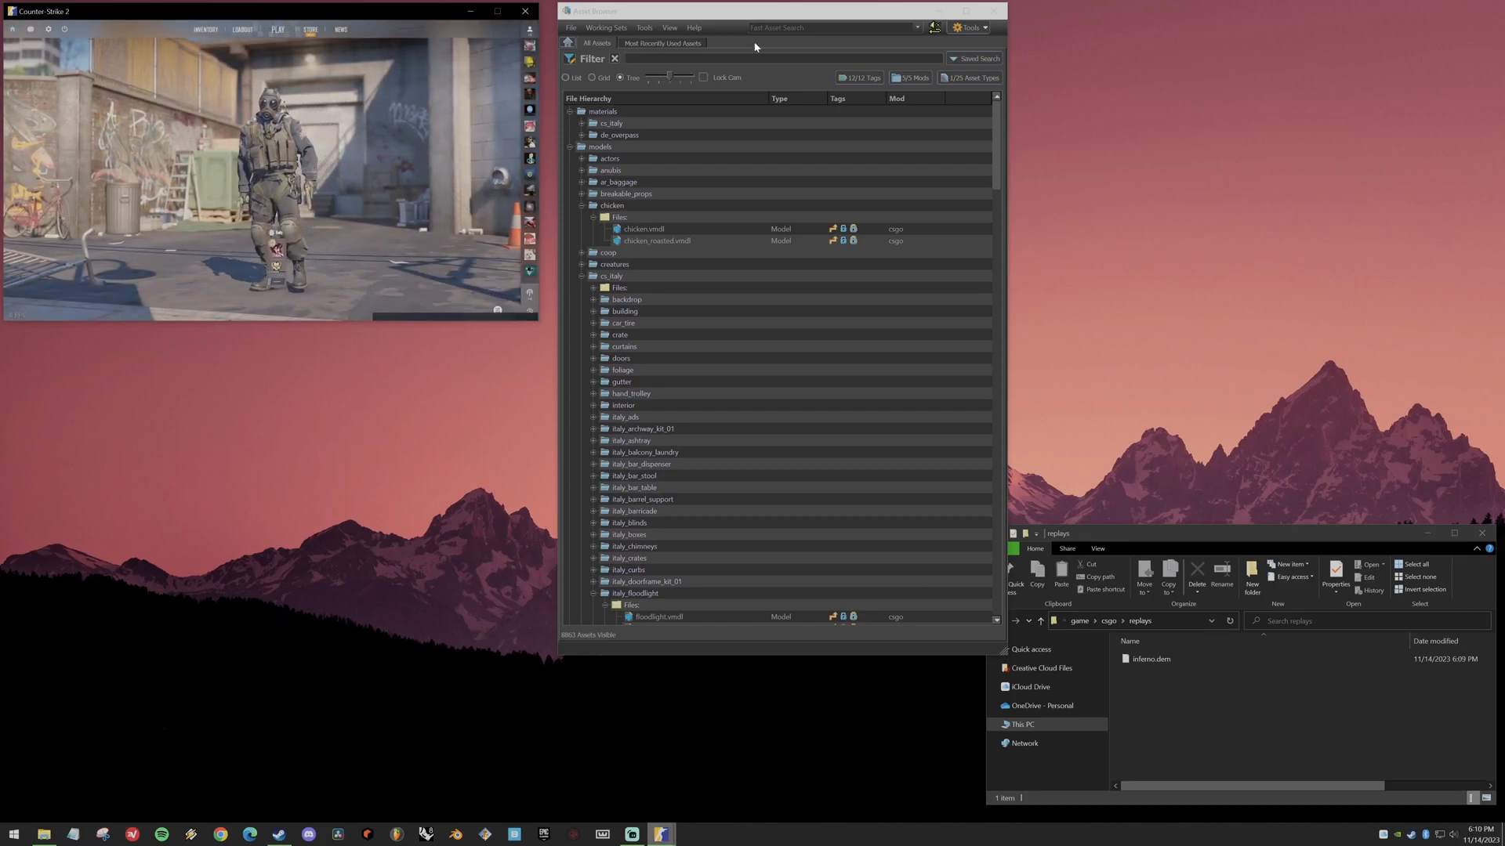
pyautogui.moveTo(655, 15); pyautogui.dragTo(655, 18)
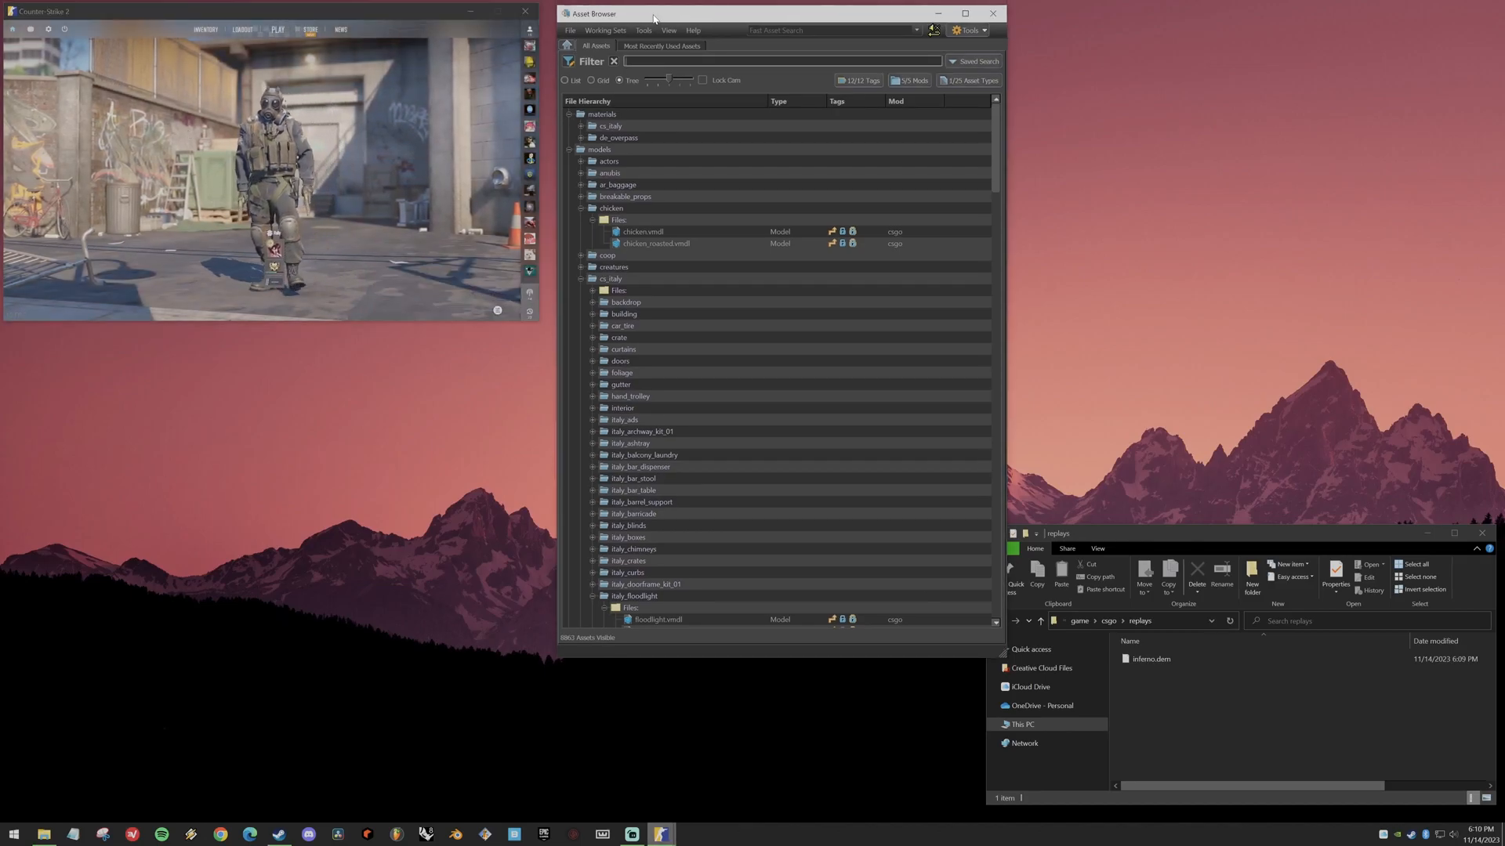
# - Open Source Filmmaker from the Asset Browser's tools and create a new session named inferno-test
pyautogui.click(979, 31)
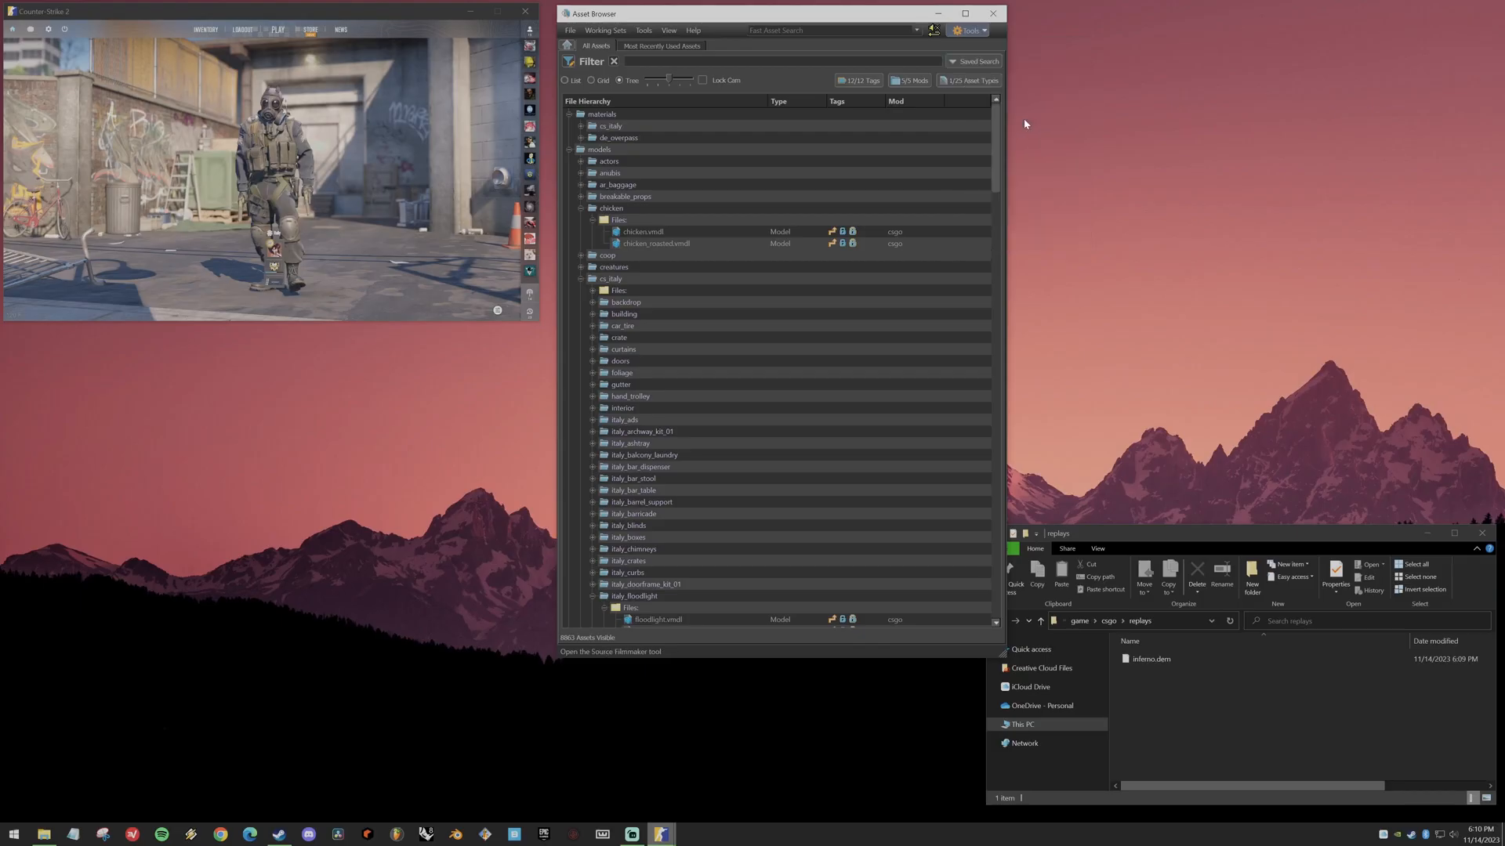
pyautogui.click(1018, 116)
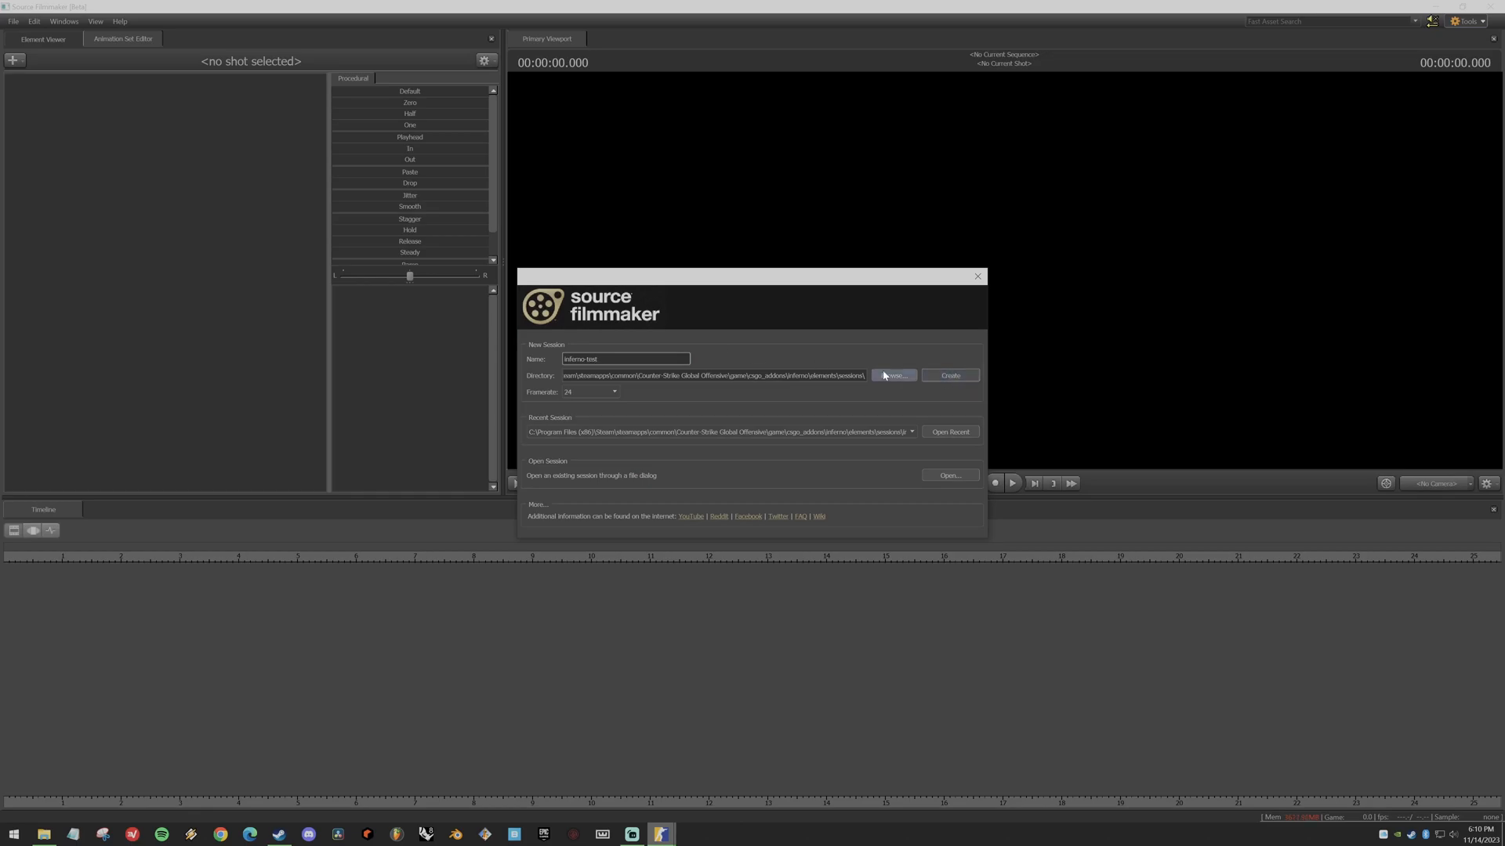
pyautogui.click(593, 390)
pyautogui.click(615, 400)
pyautogui.click(954, 377)
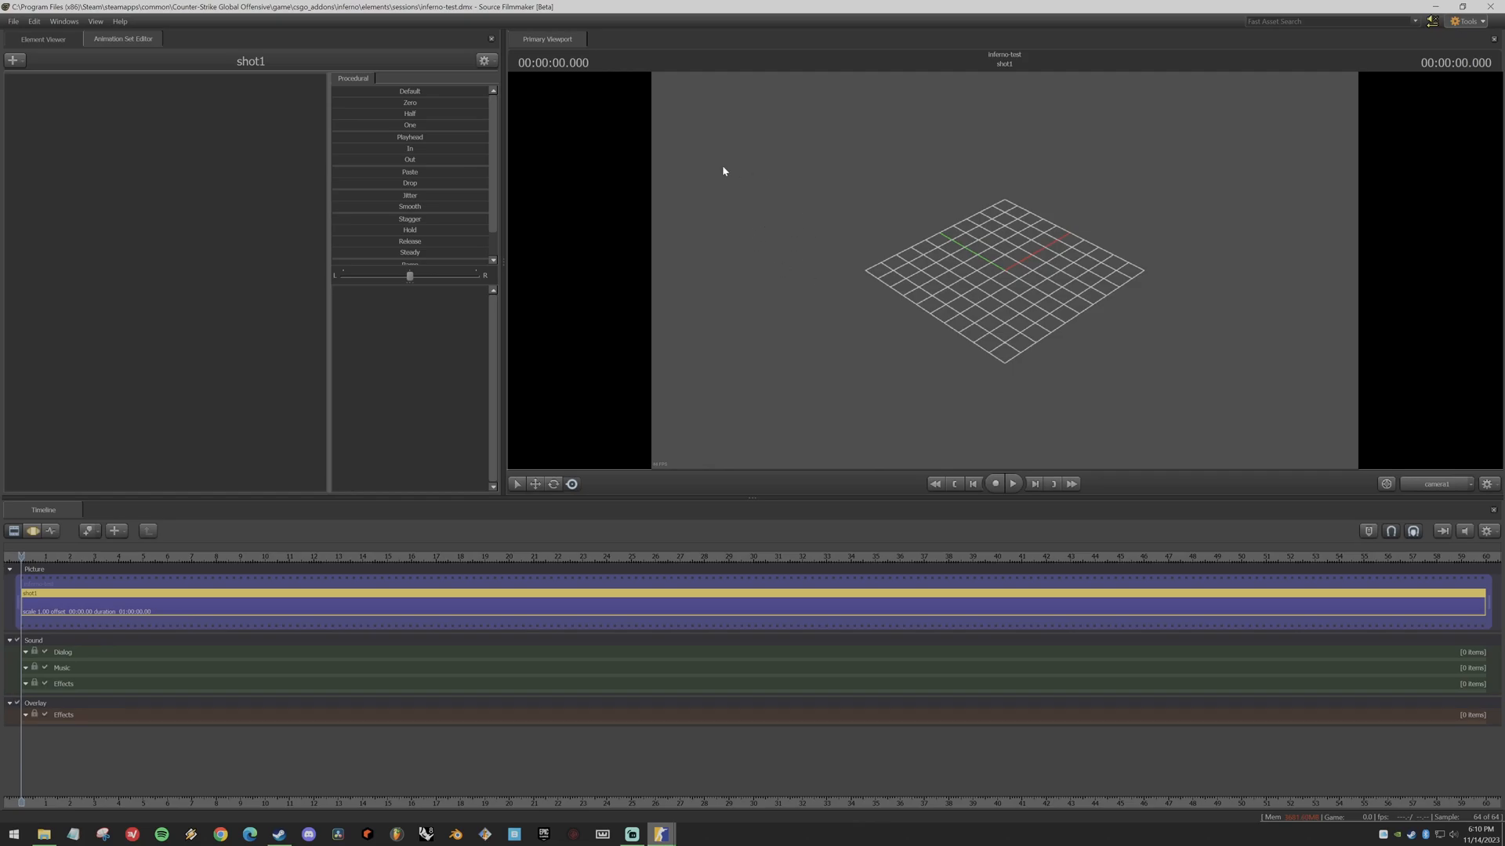
# - Set the session map to Inferno, filtering the Map Browser by "inferno"
pyautogui.rightClick(781, 219)
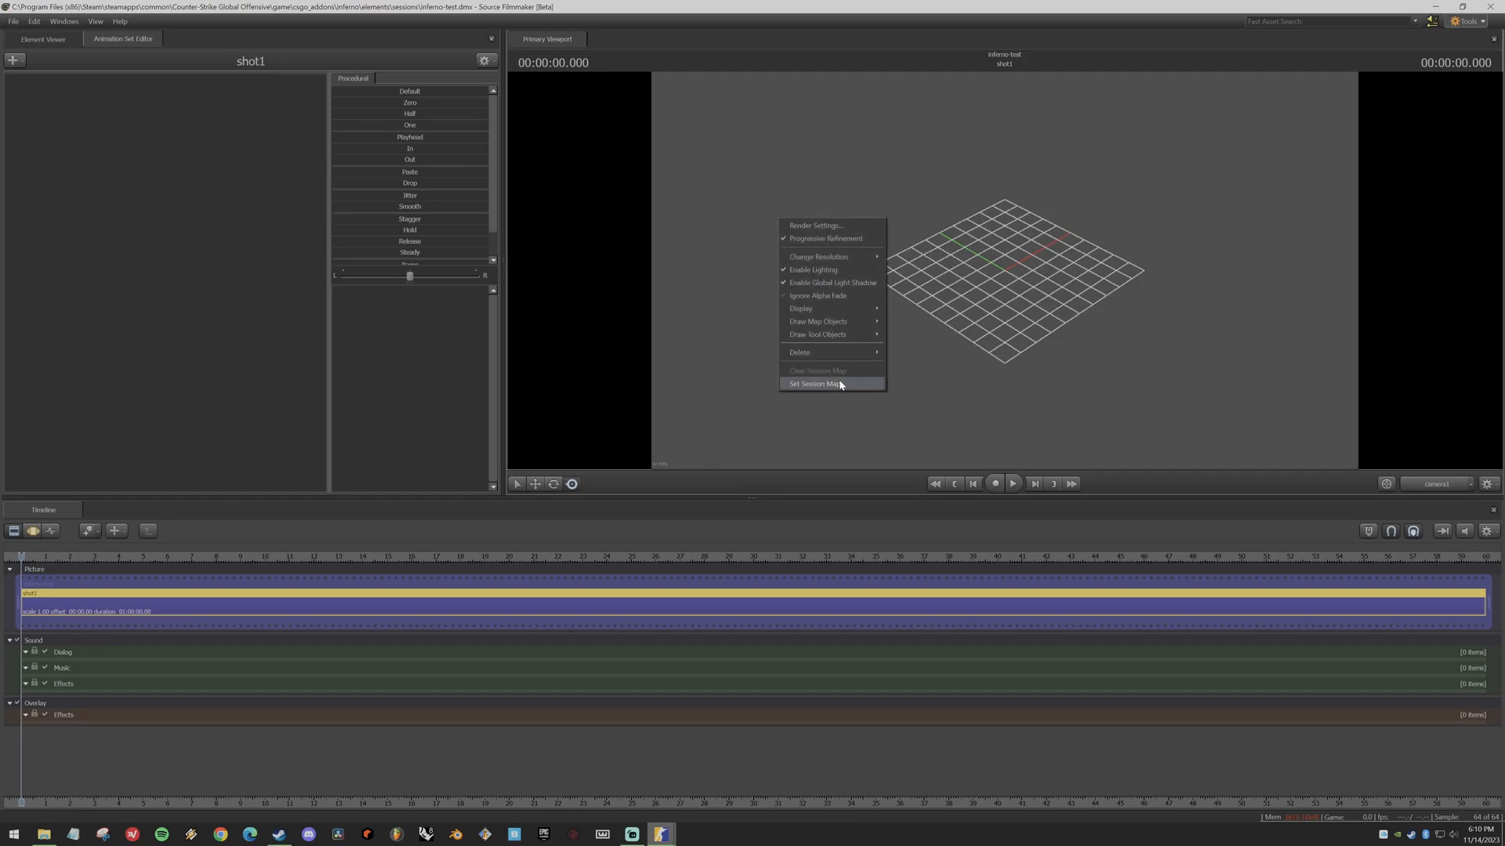
pyautogui.rightClick(688, 167)
pyautogui.click(773, 330)
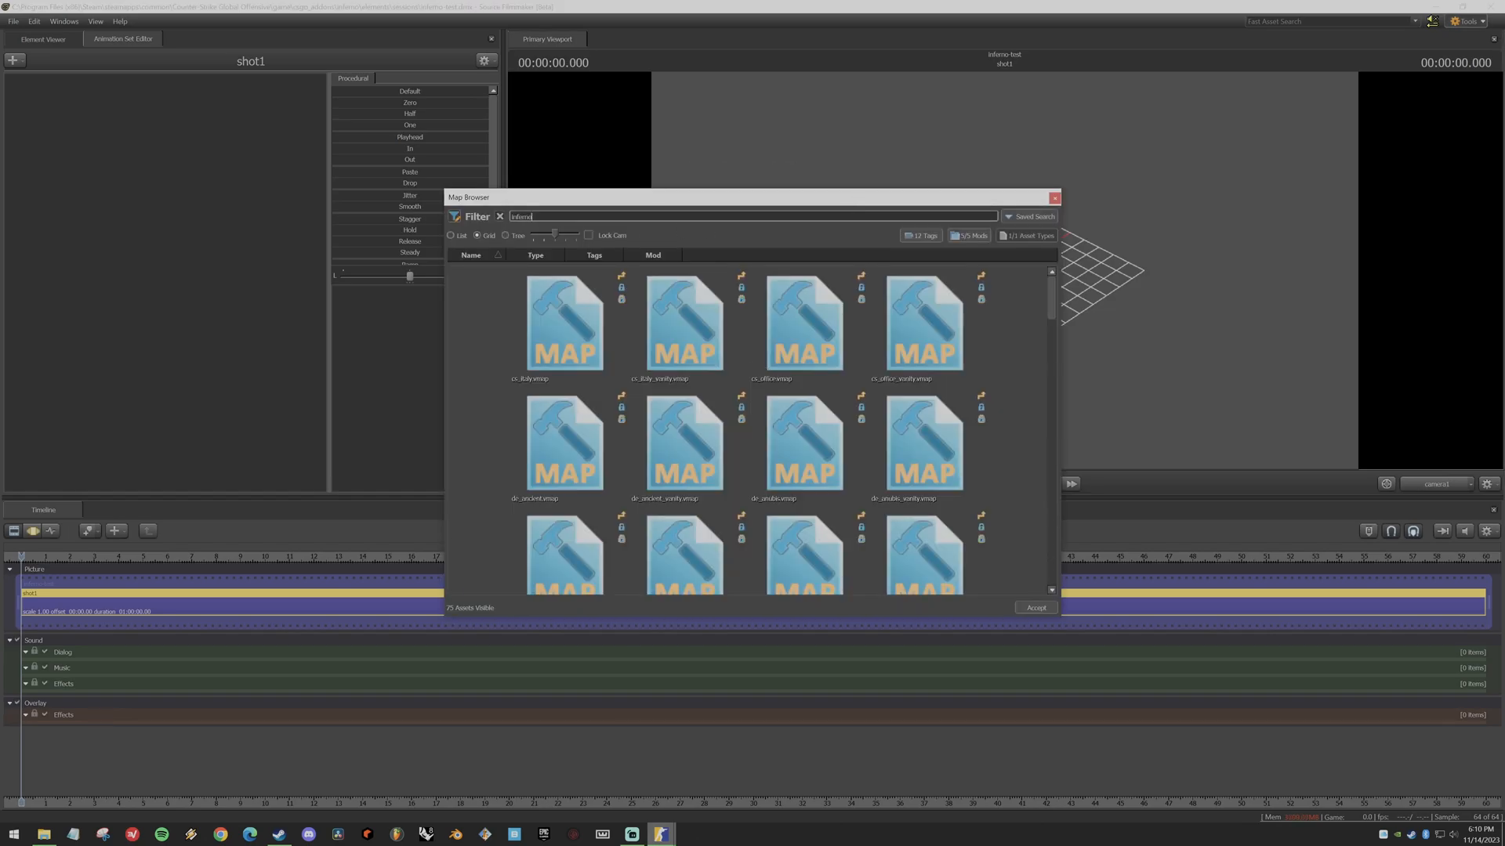
pyautogui.doubleClick(559, 363)
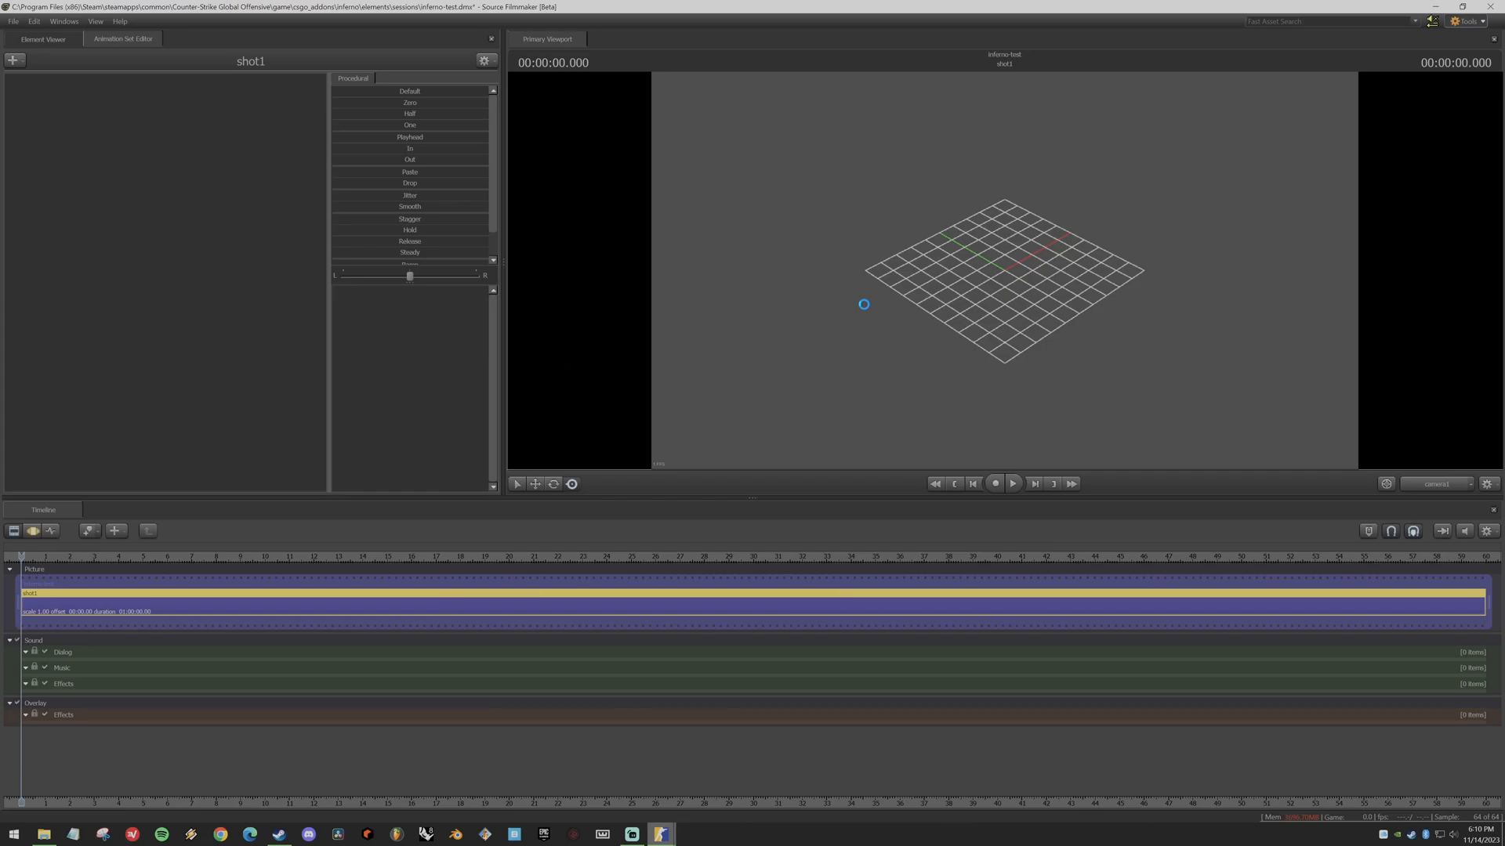
pyautogui.moveTo(1132, 304); pyautogui.dragTo(1484, 303)
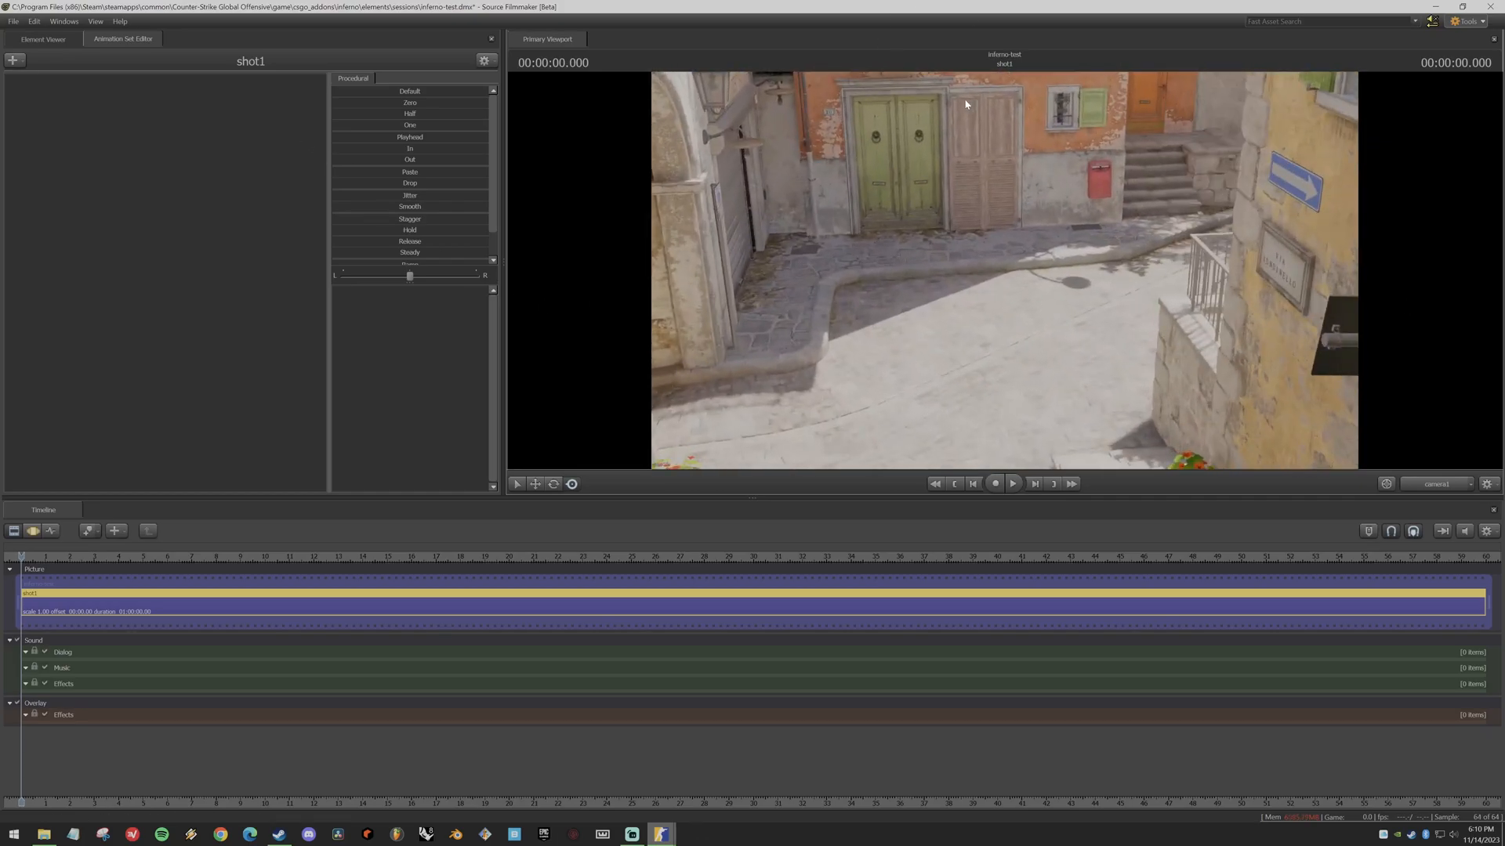
pyautogui.moveTo(912, 227); pyautogui.dragTo(912, 227)
pyautogui.moveTo(1043, 312); pyautogui.dragTo(1043, 312)
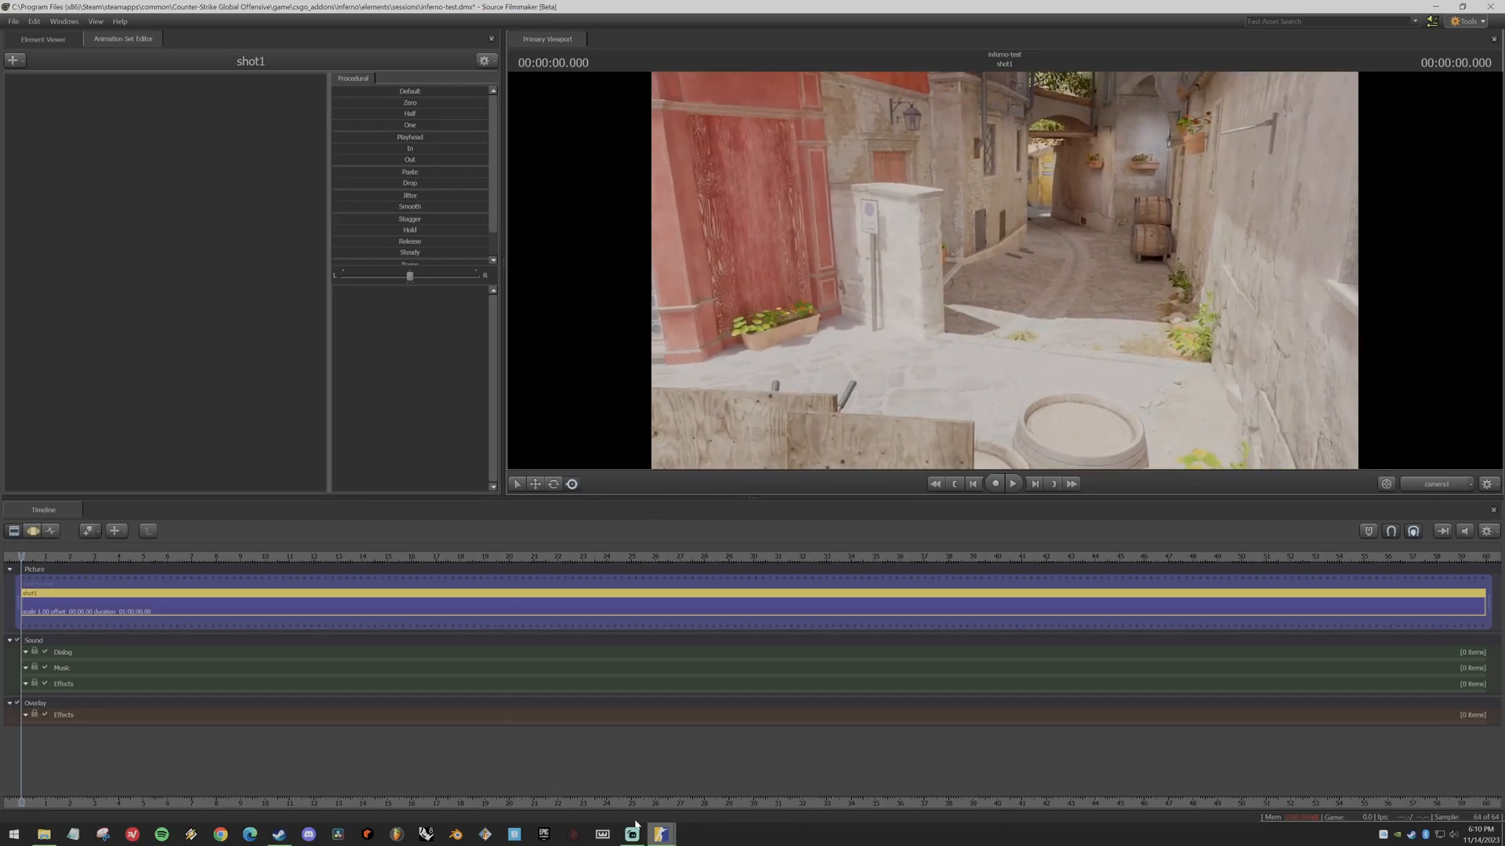
# - Switch to the Counter-Strike 2 window, play the demo with the console command playdemo replays/inferno, and put the console away
pyautogui.moveTo(660, 834)
pyautogui.click(586, 788)
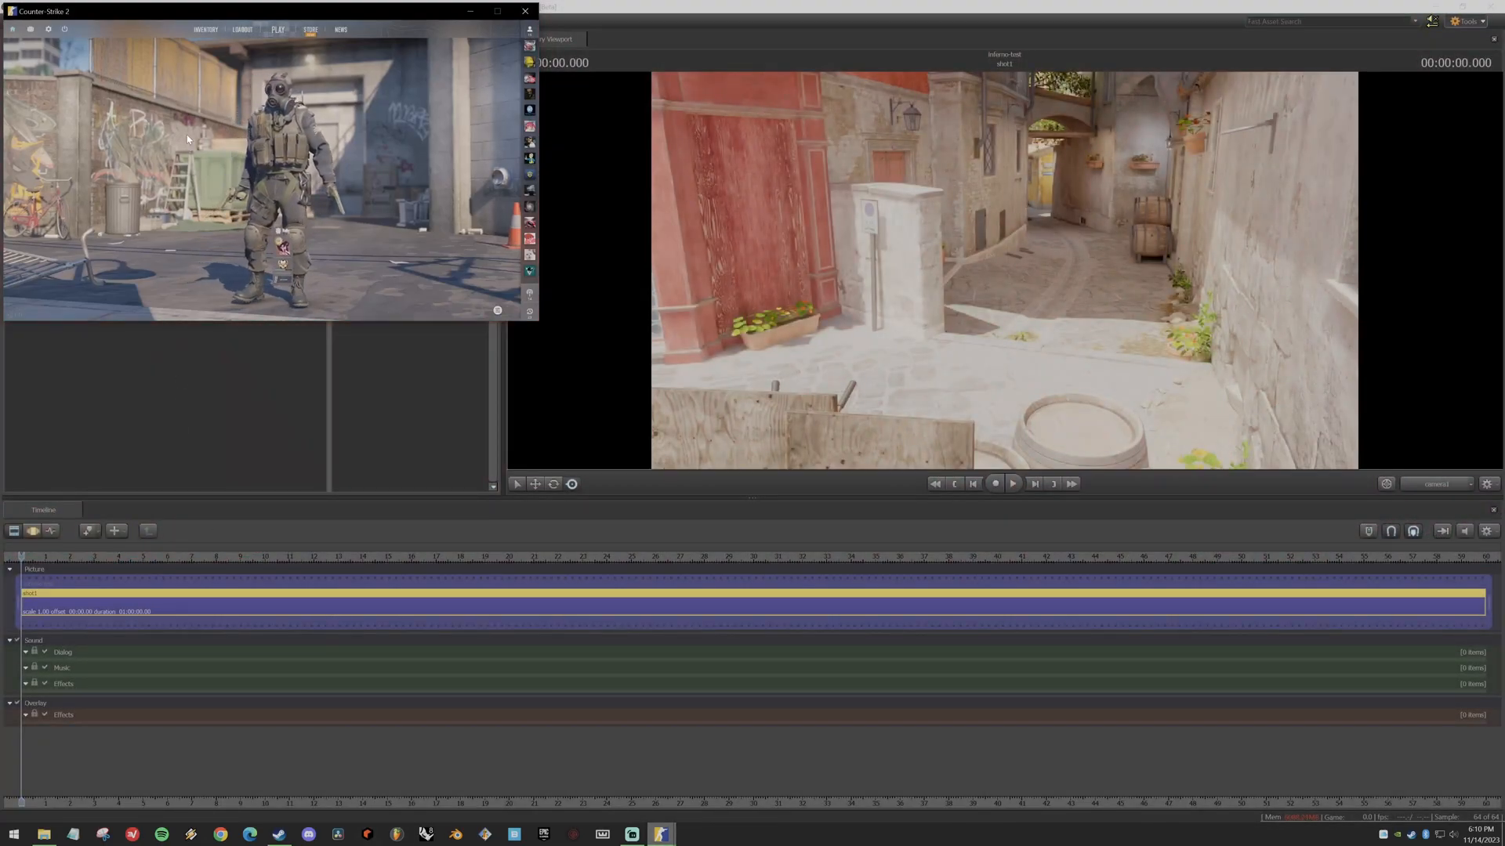
pyautogui.press('`')
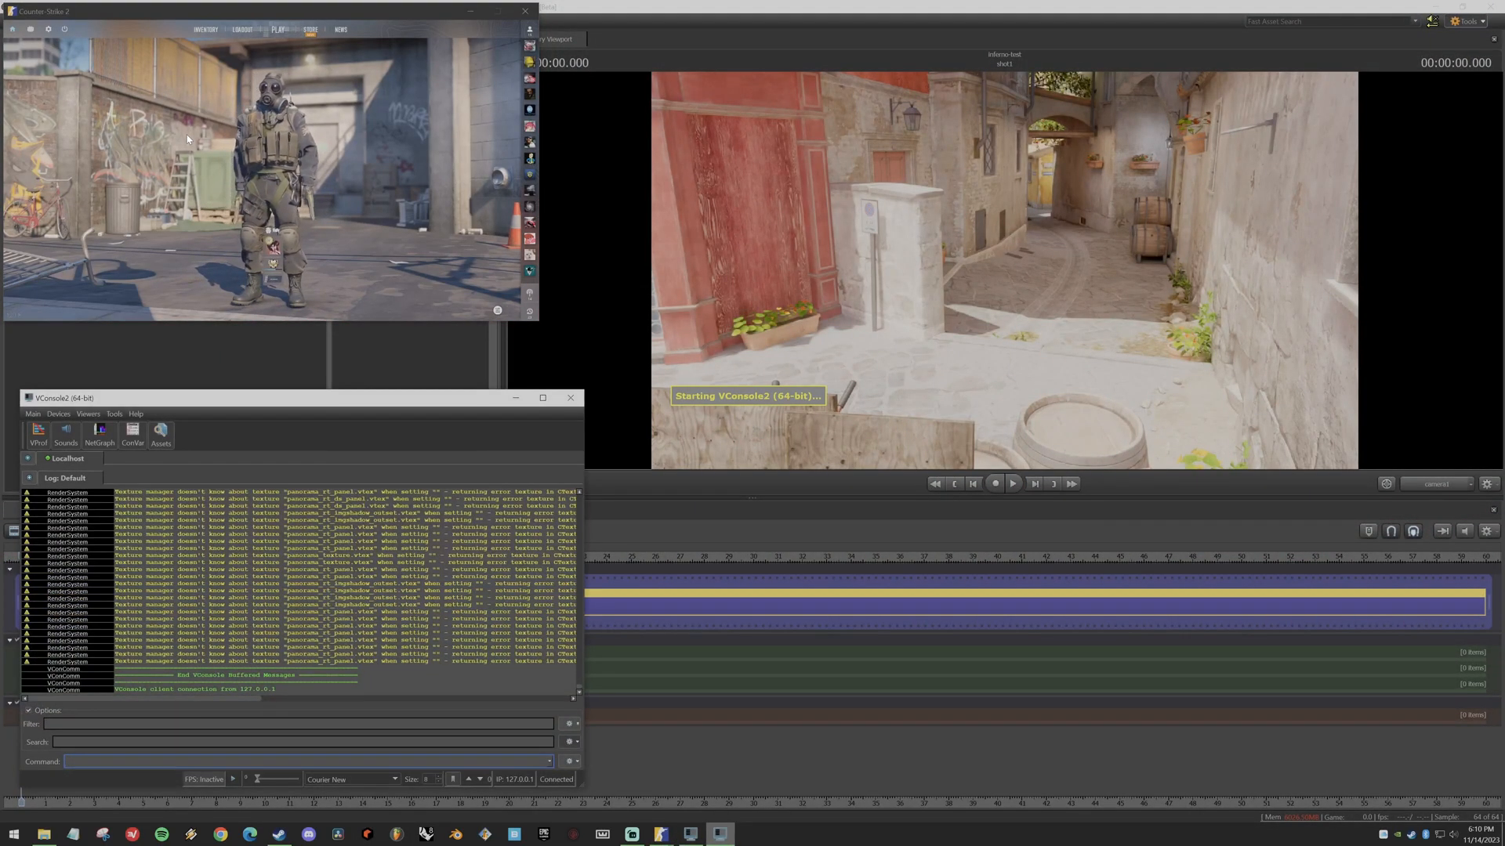
pyautogui.write('playdemo')
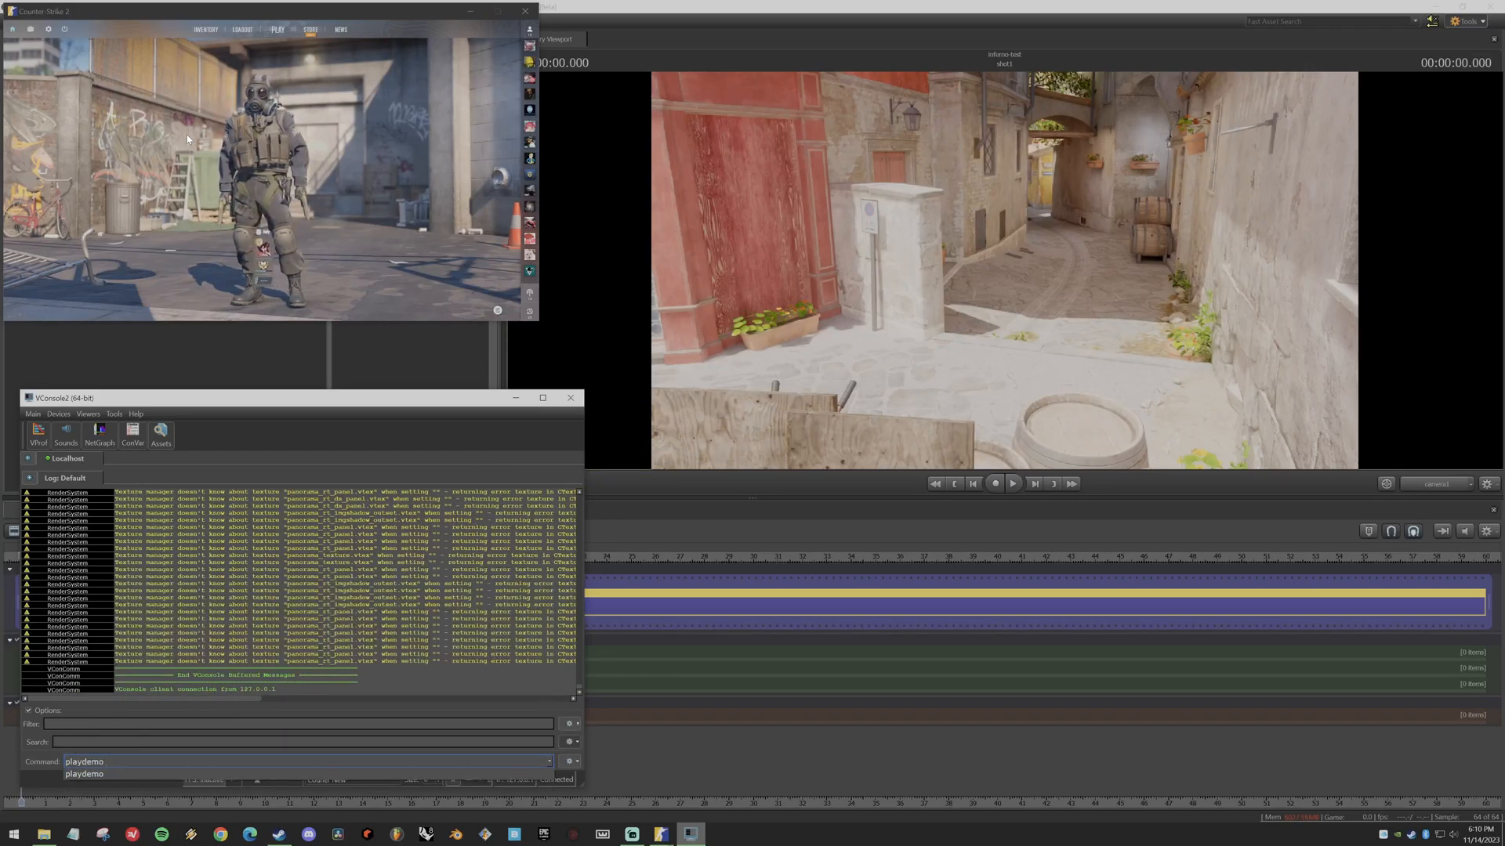
pyautogui.write(' replays/inferno')
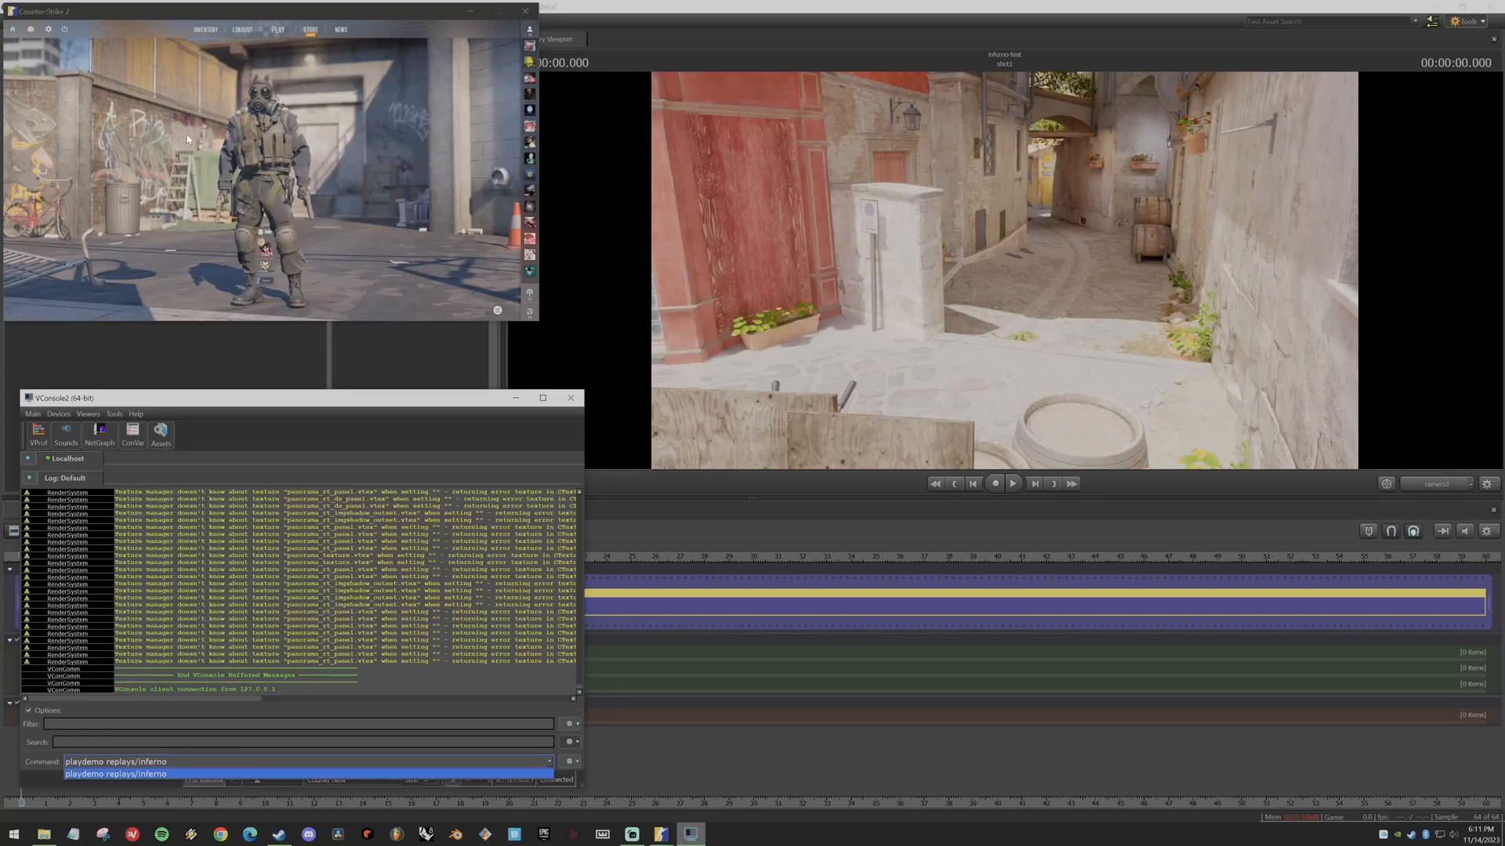
pyautogui.press('Return')
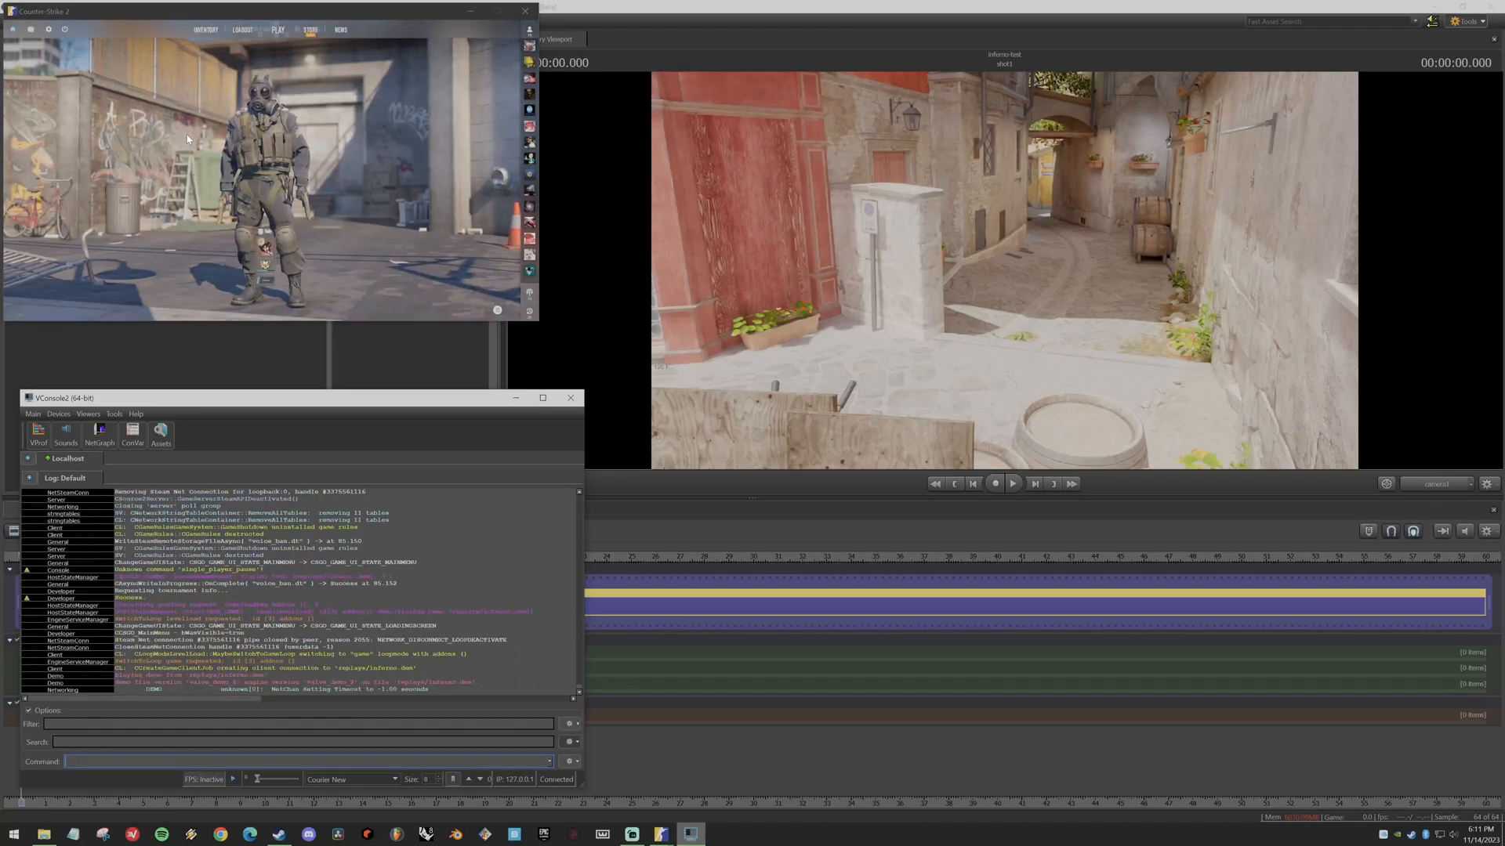
pyautogui.click(515, 398)
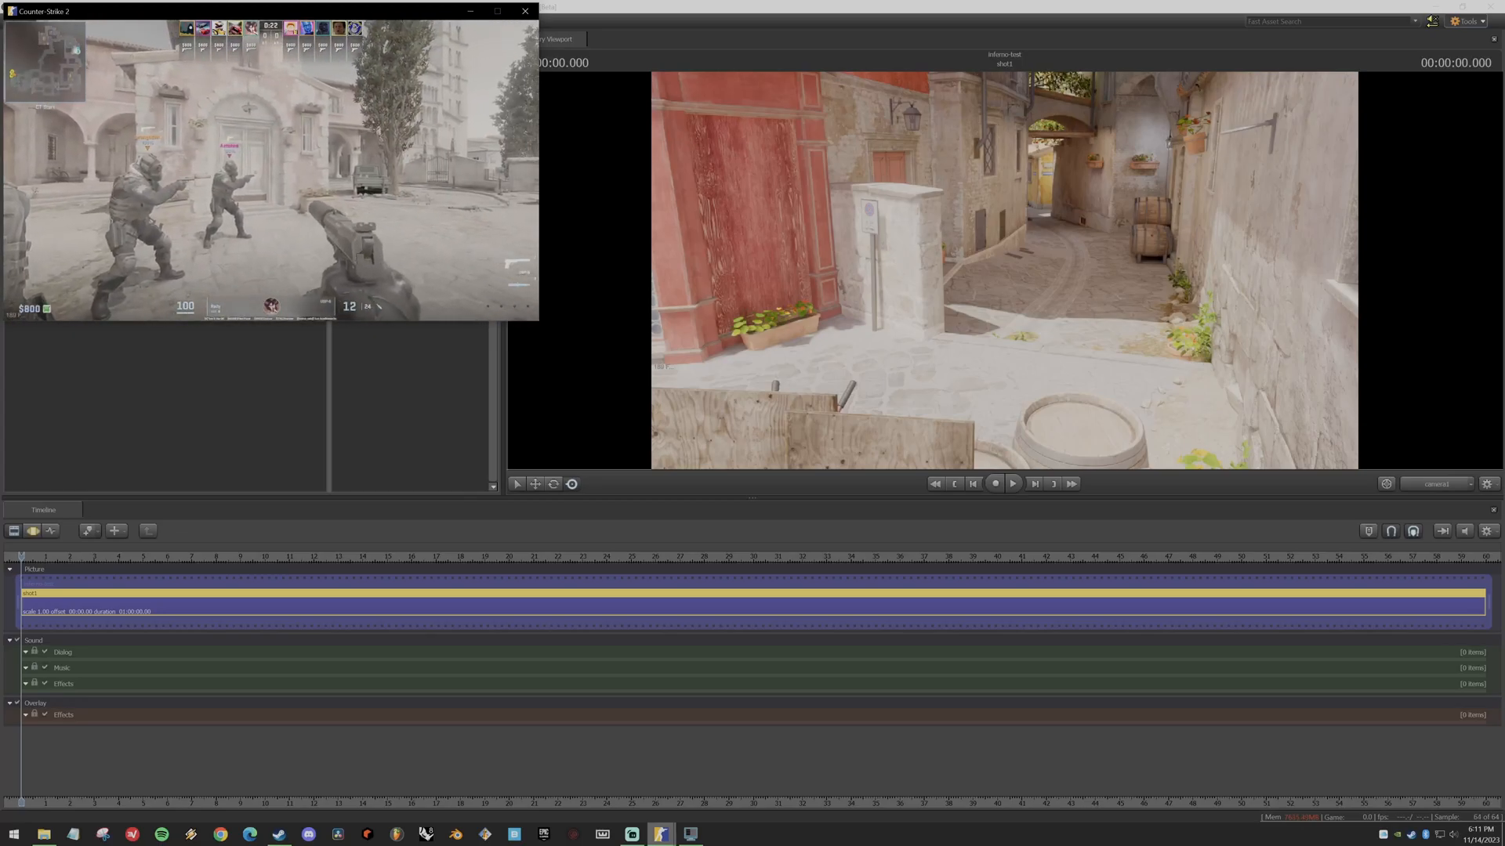
# - Show the demo playback controls in Counter-Strike 2 and skip ahead to a round near the end of the match
pyautogui.hotkey('shift', 'F2')
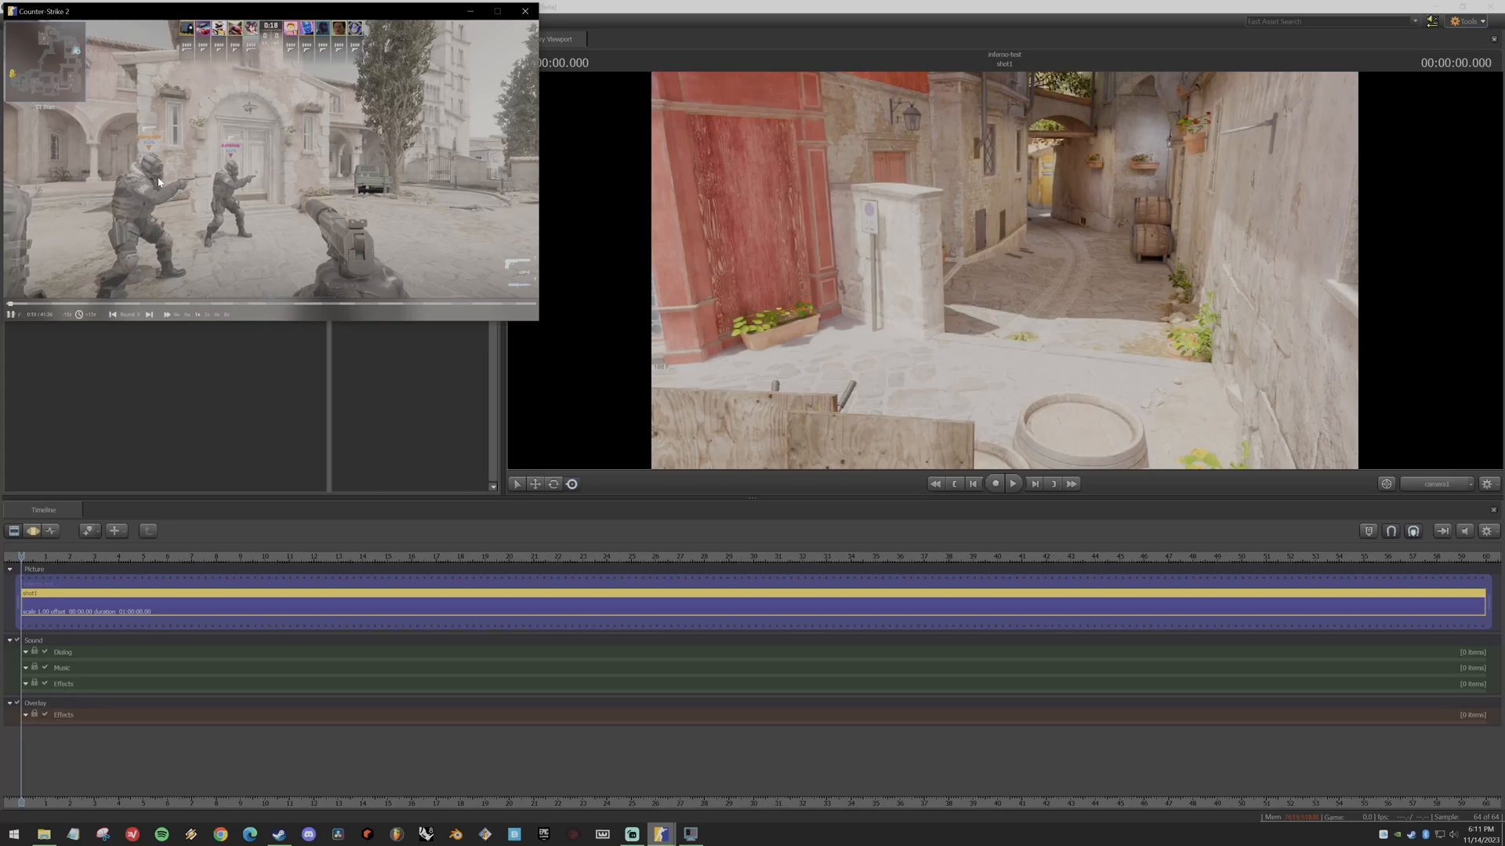
pyautogui.hotkey('shift', 'F2')
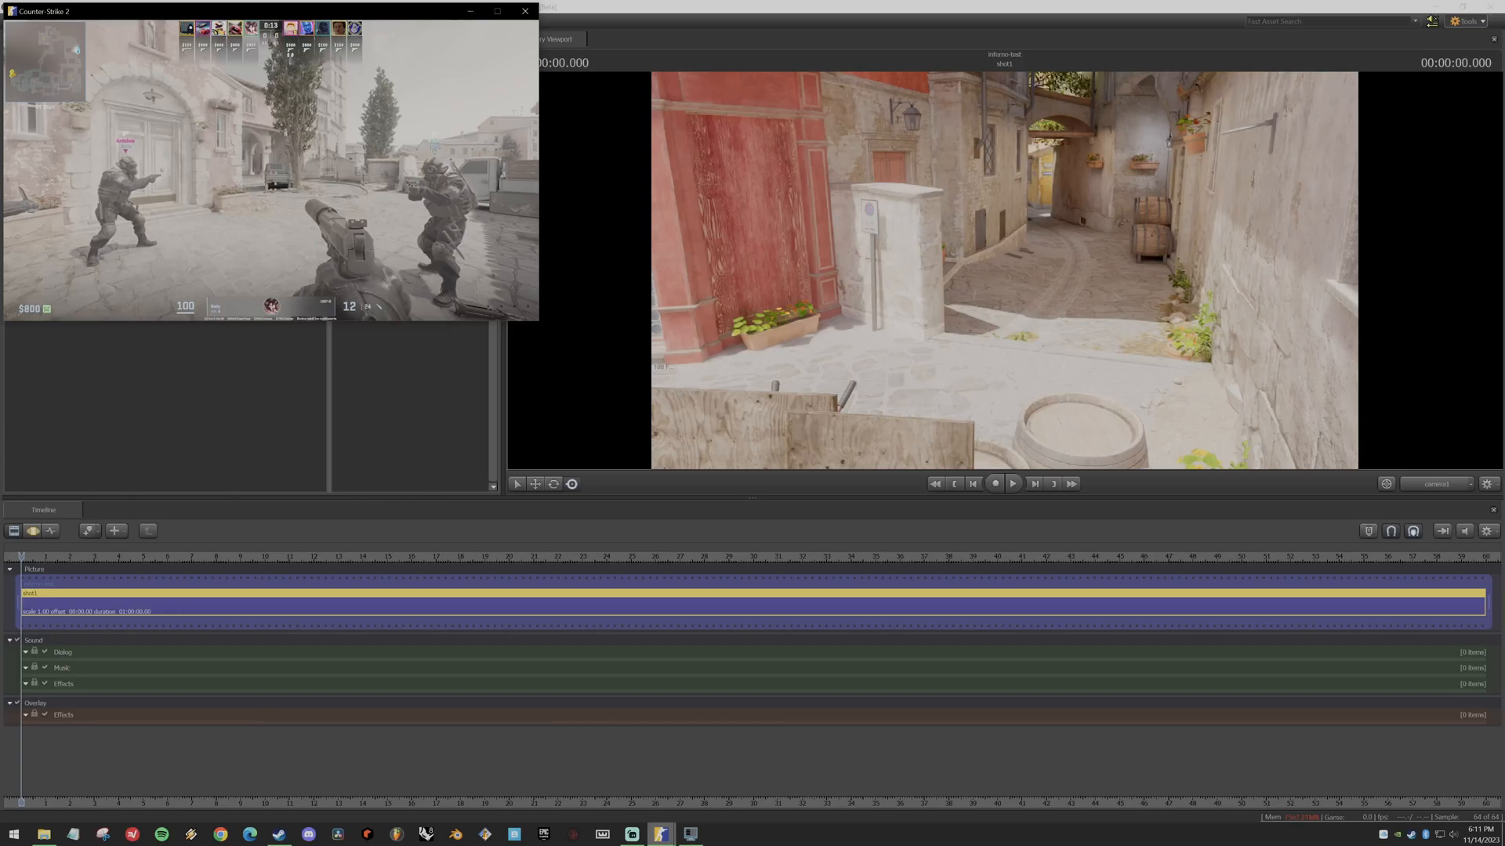
pyautogui.hotkey('shift', 'F2')
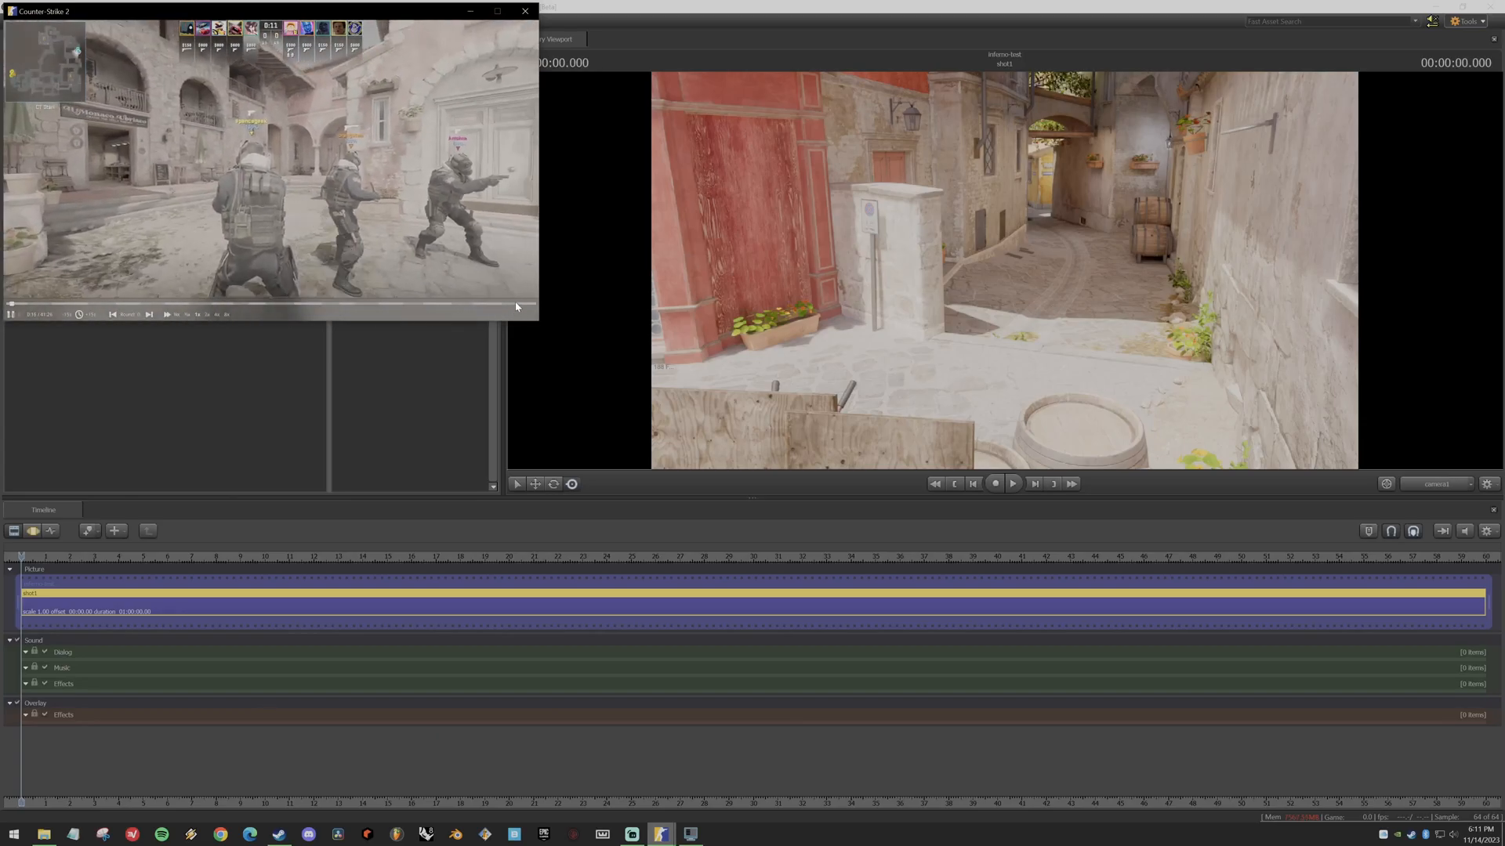
pyautogui.click(517, 305)
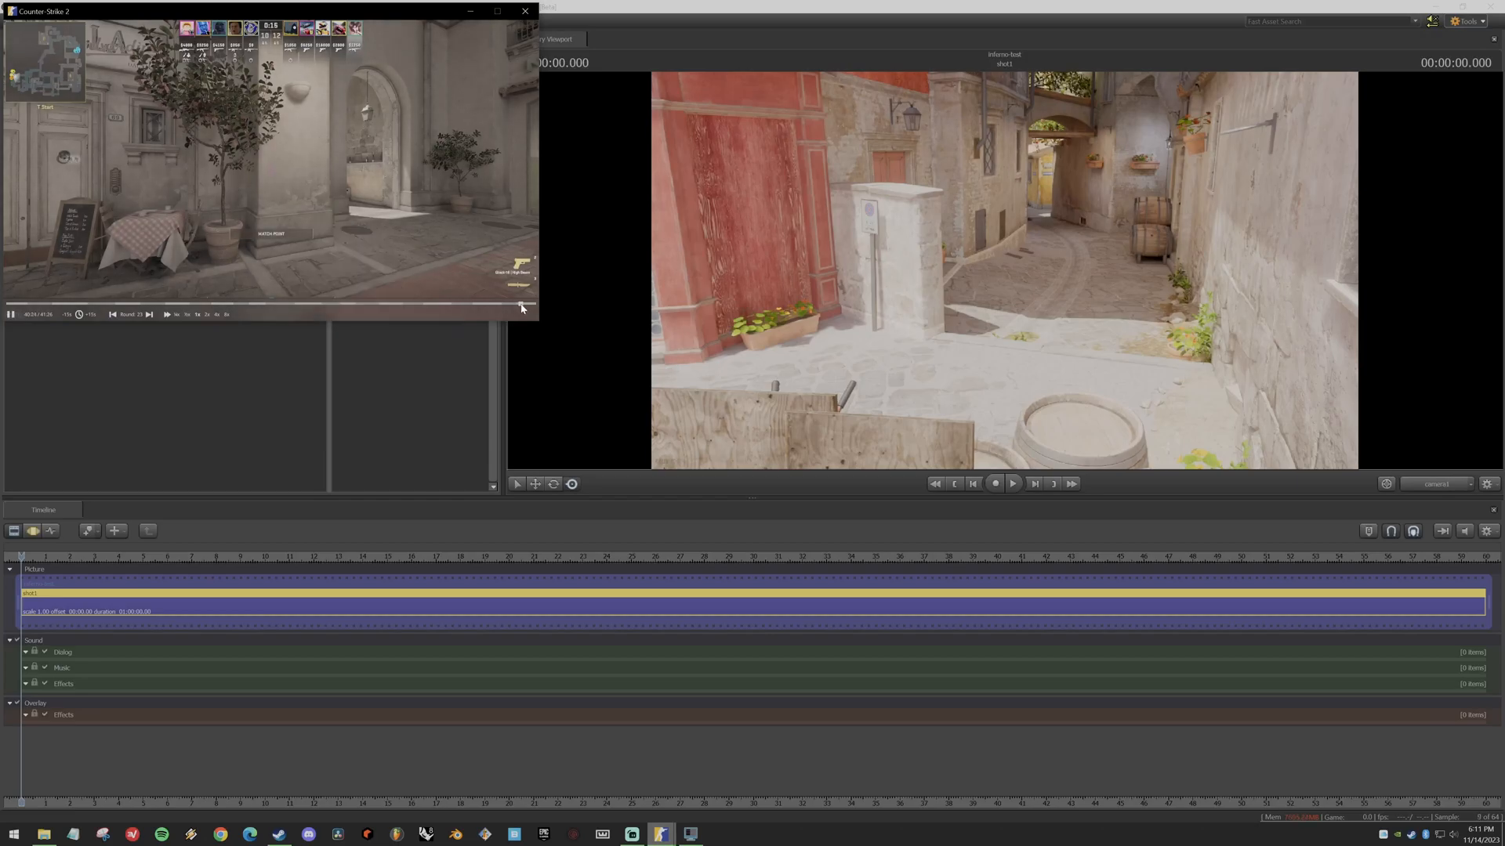
pyautogui.click(520, 305)
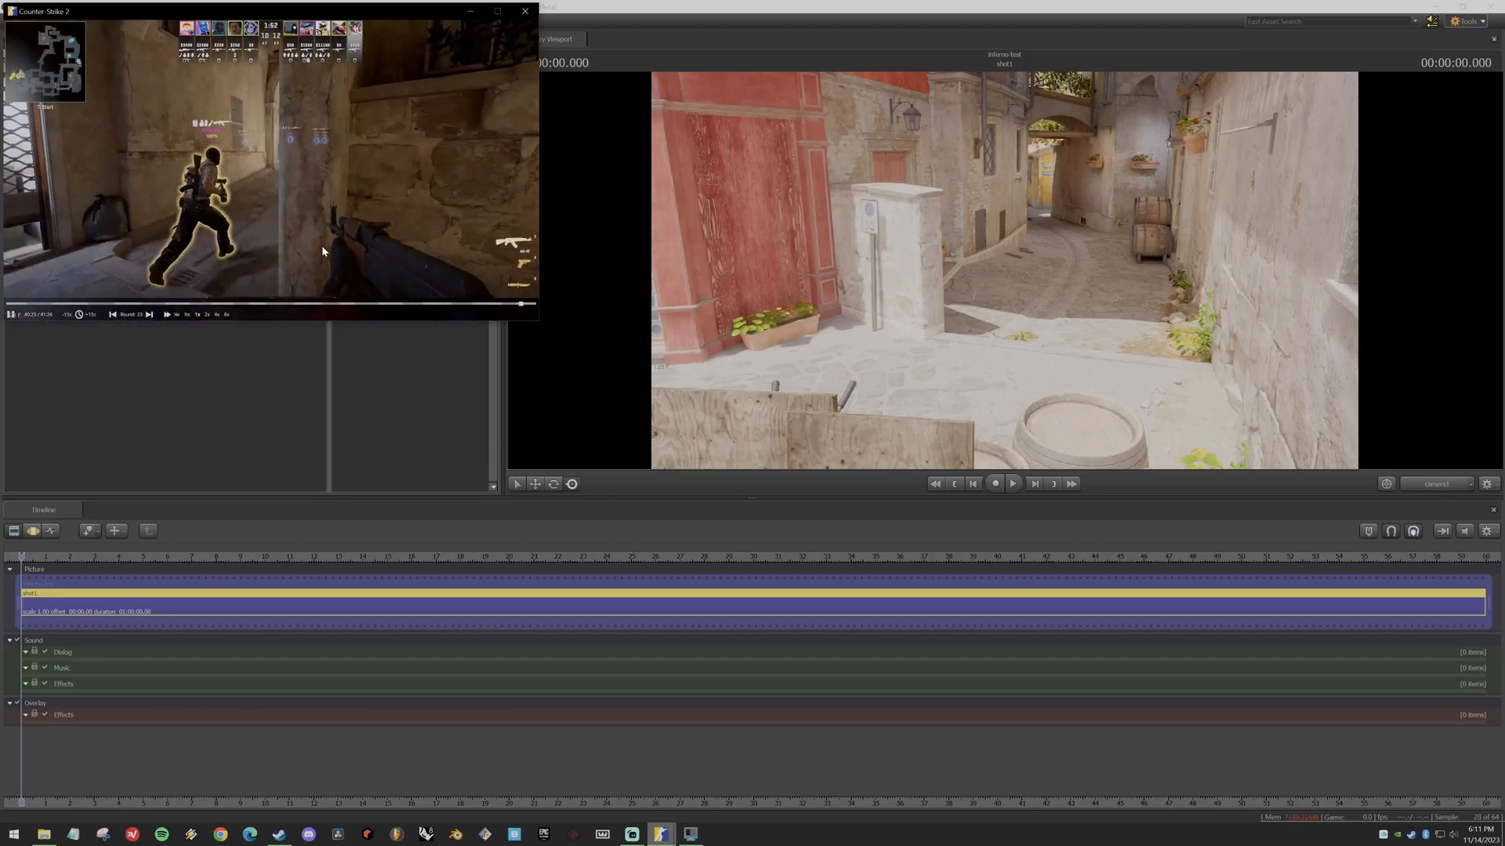
# - Switch the demo to the free-roaming spectator camera and fly through Inferno's streets following the players to look for action worth recording
pyautogui.press('space')
pyautogui.press('space')
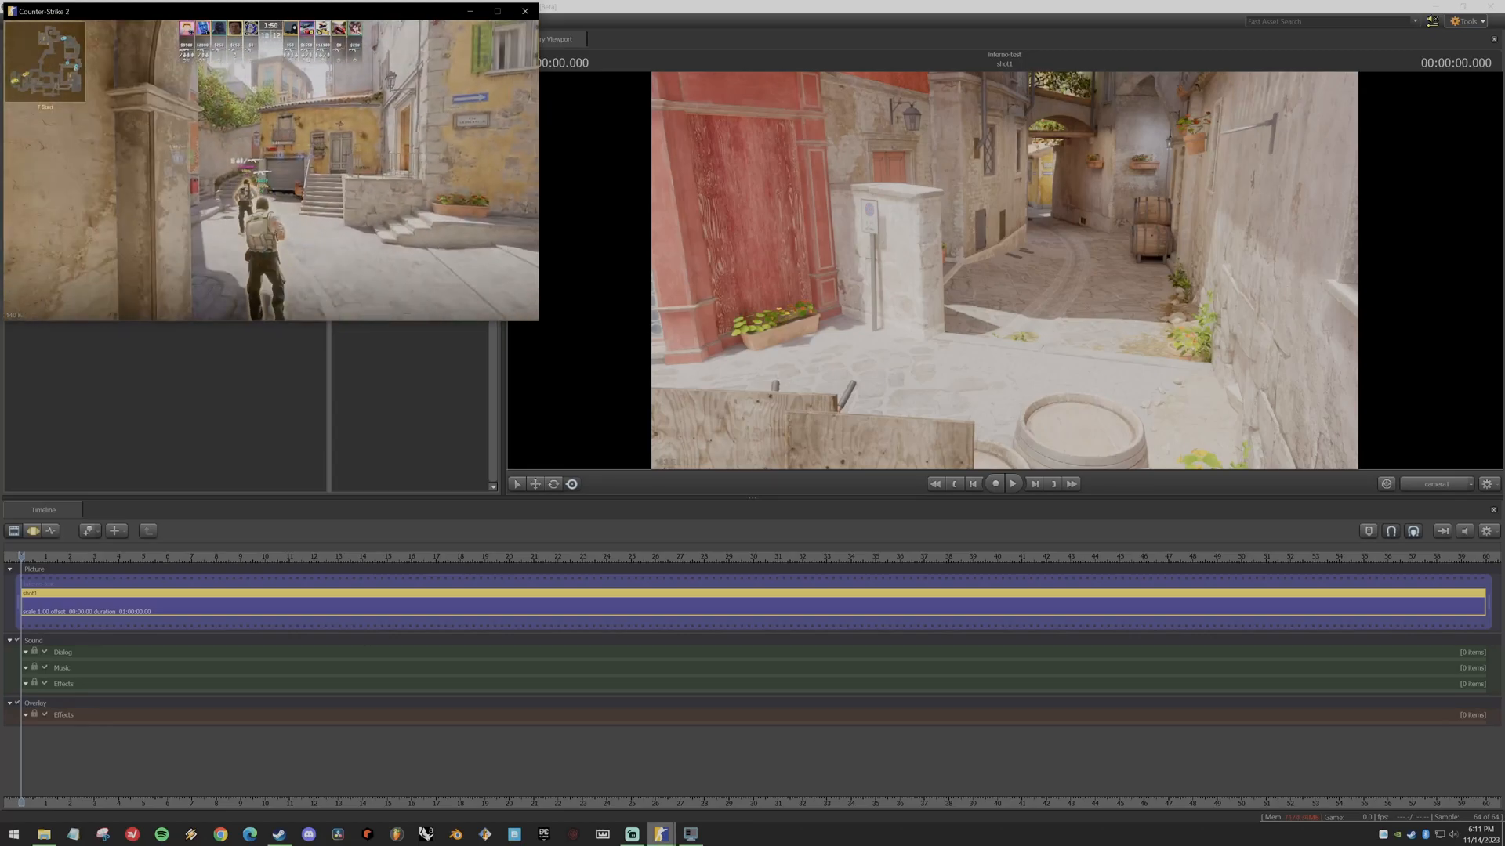
pyautogui.press('ctrl')
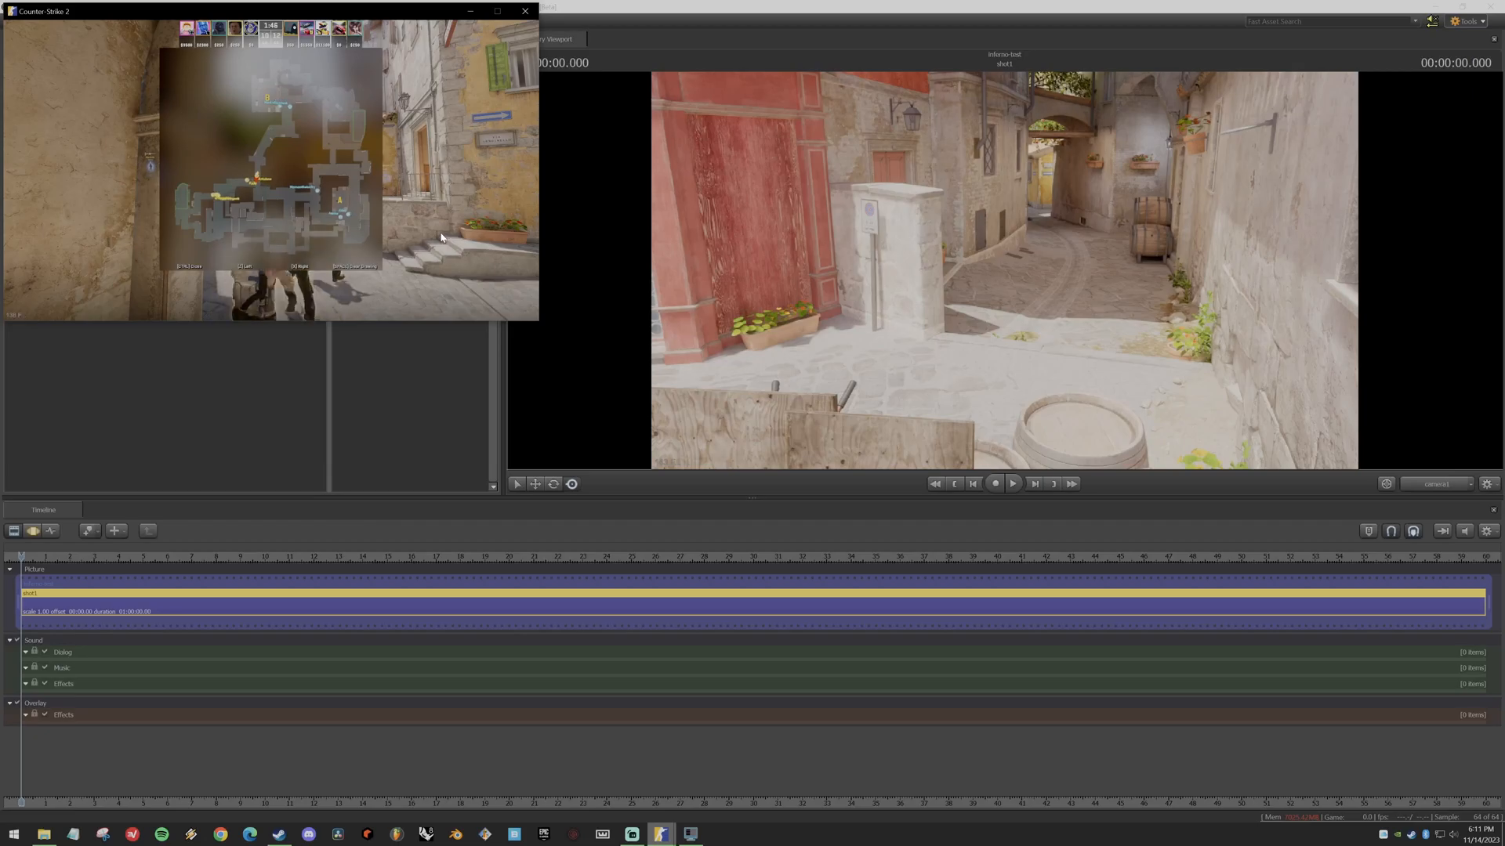
pyautogui.press('ctrl')
pyautogui.press('w')
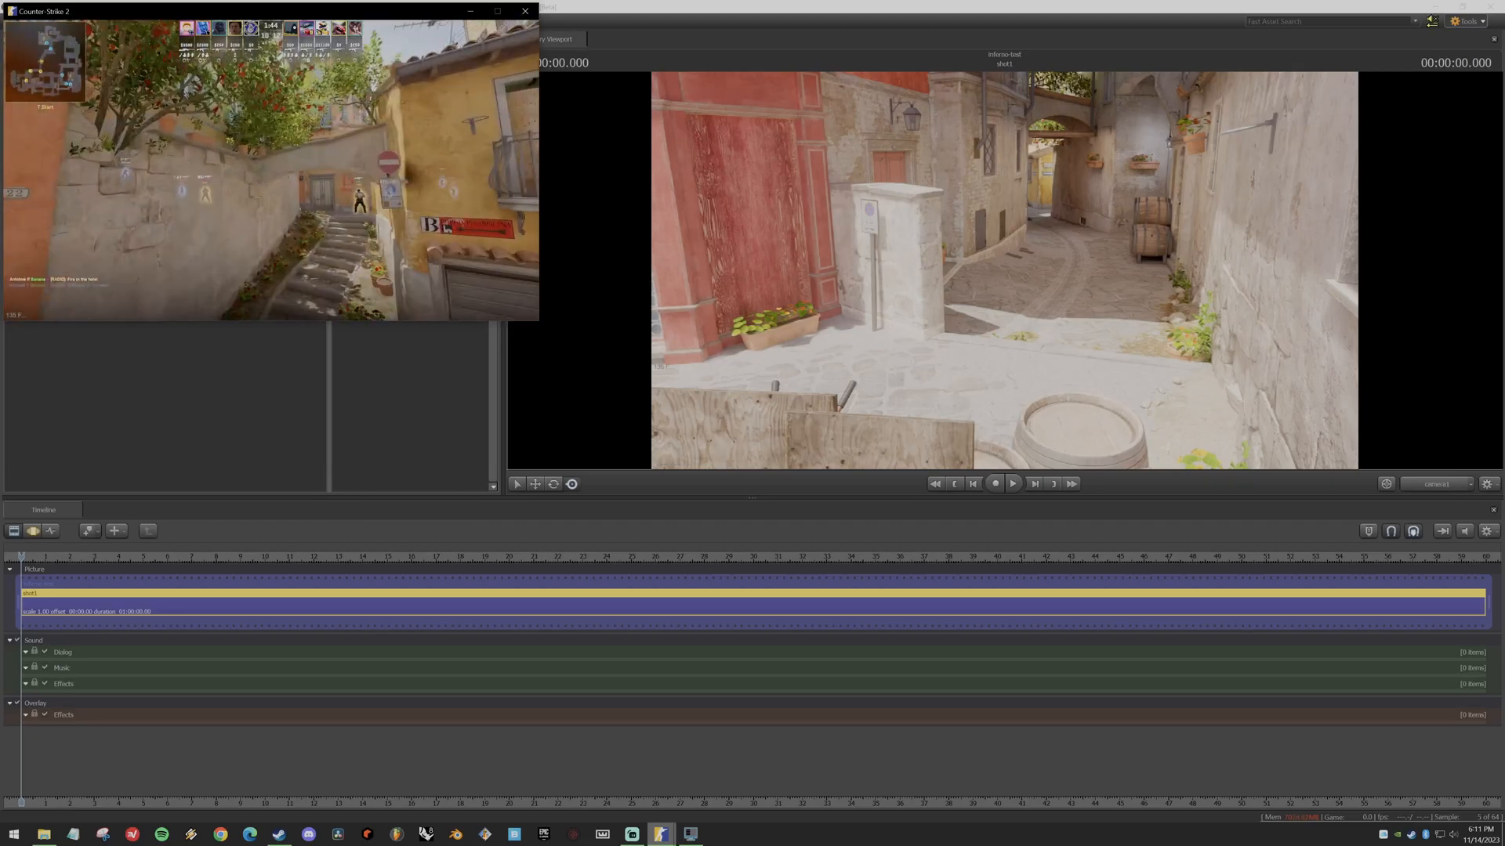
pyautogui.press('w')
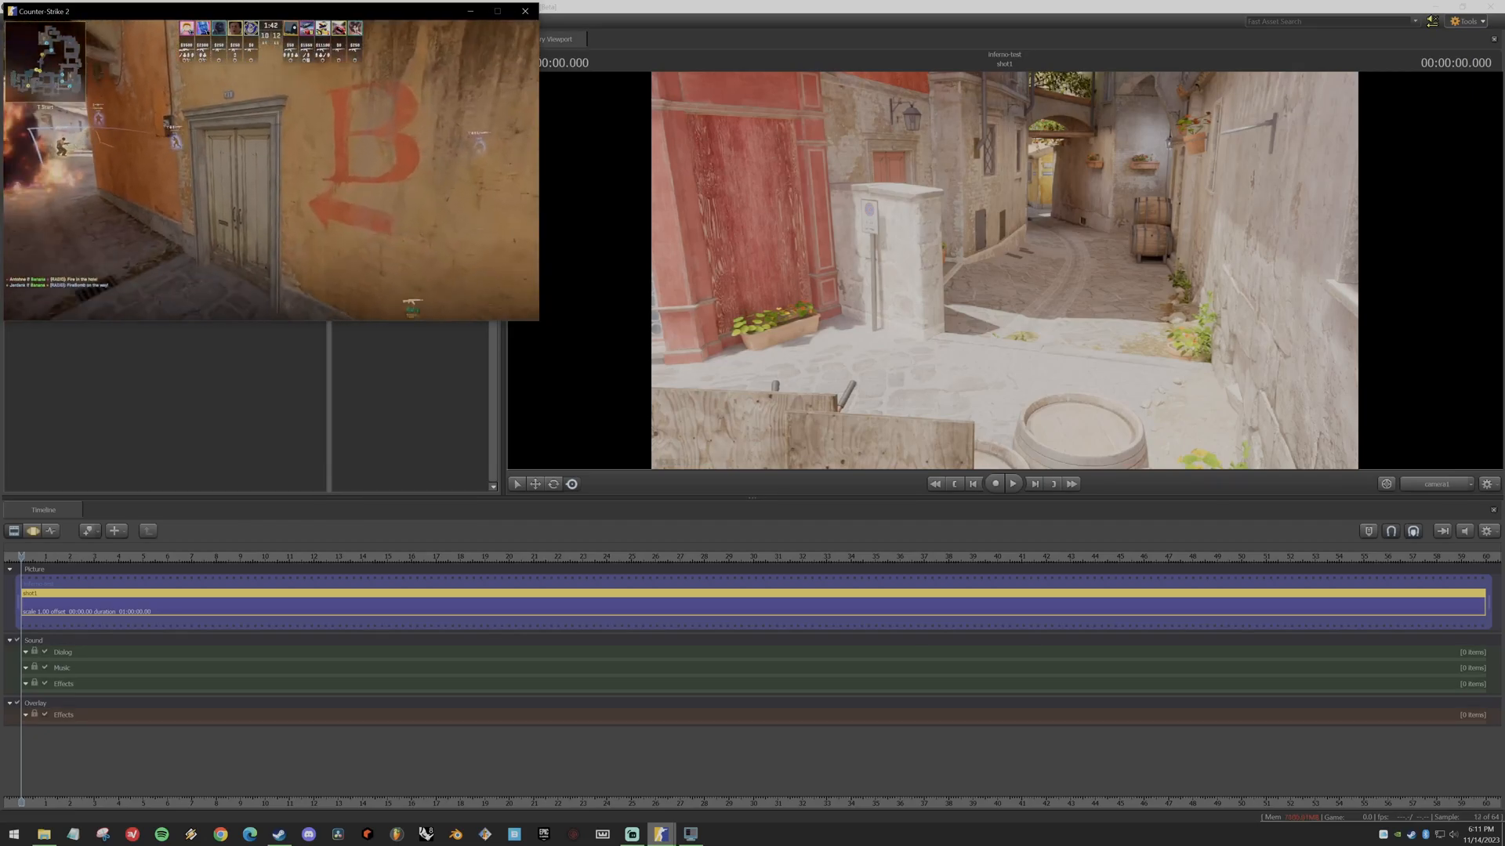
pyautogui.press('s')
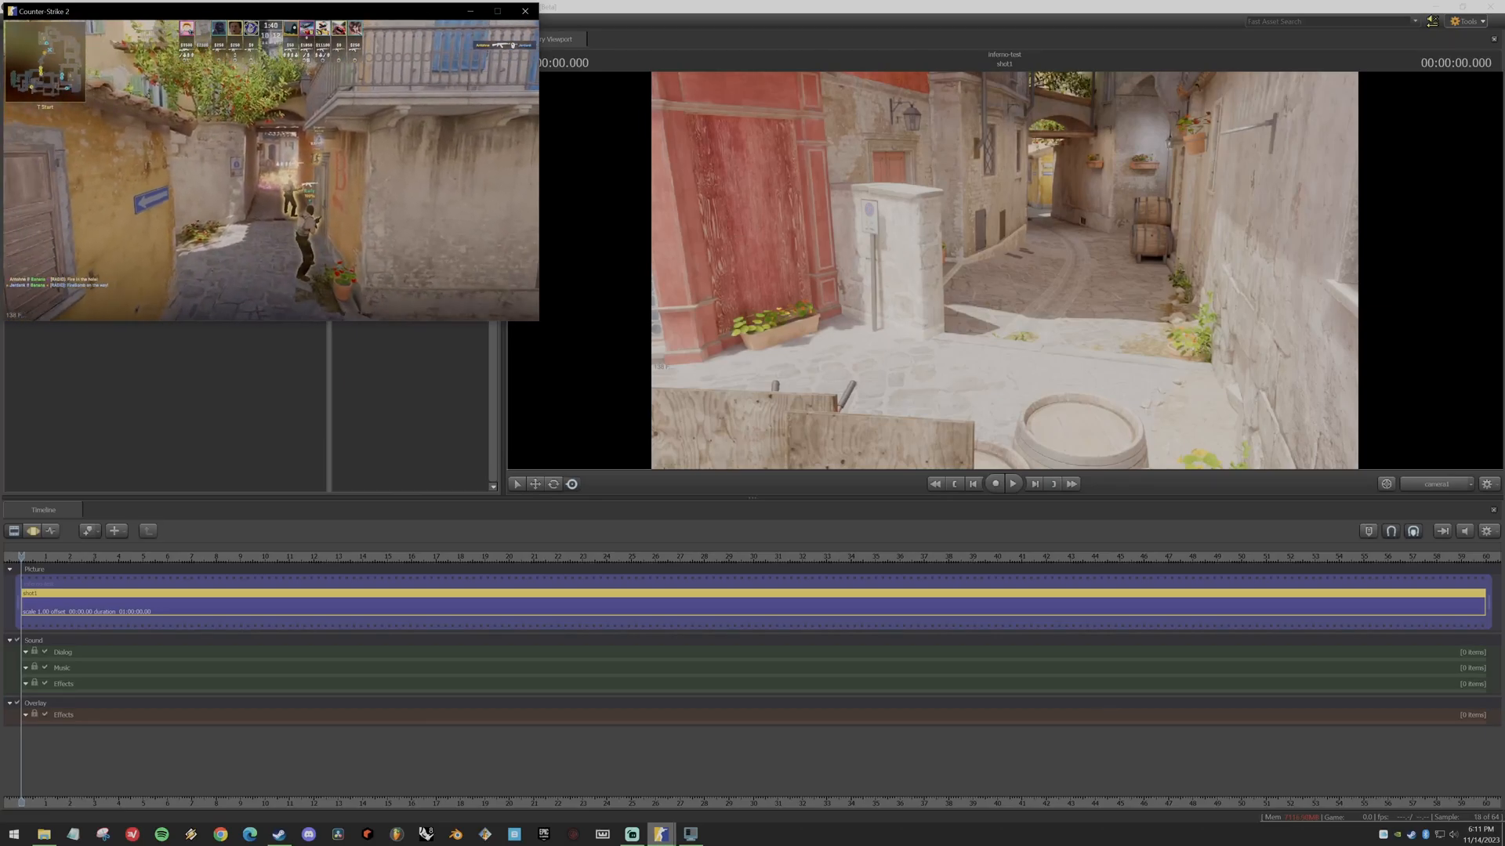
pyautogui.press('w')
pyautogui.press('w')
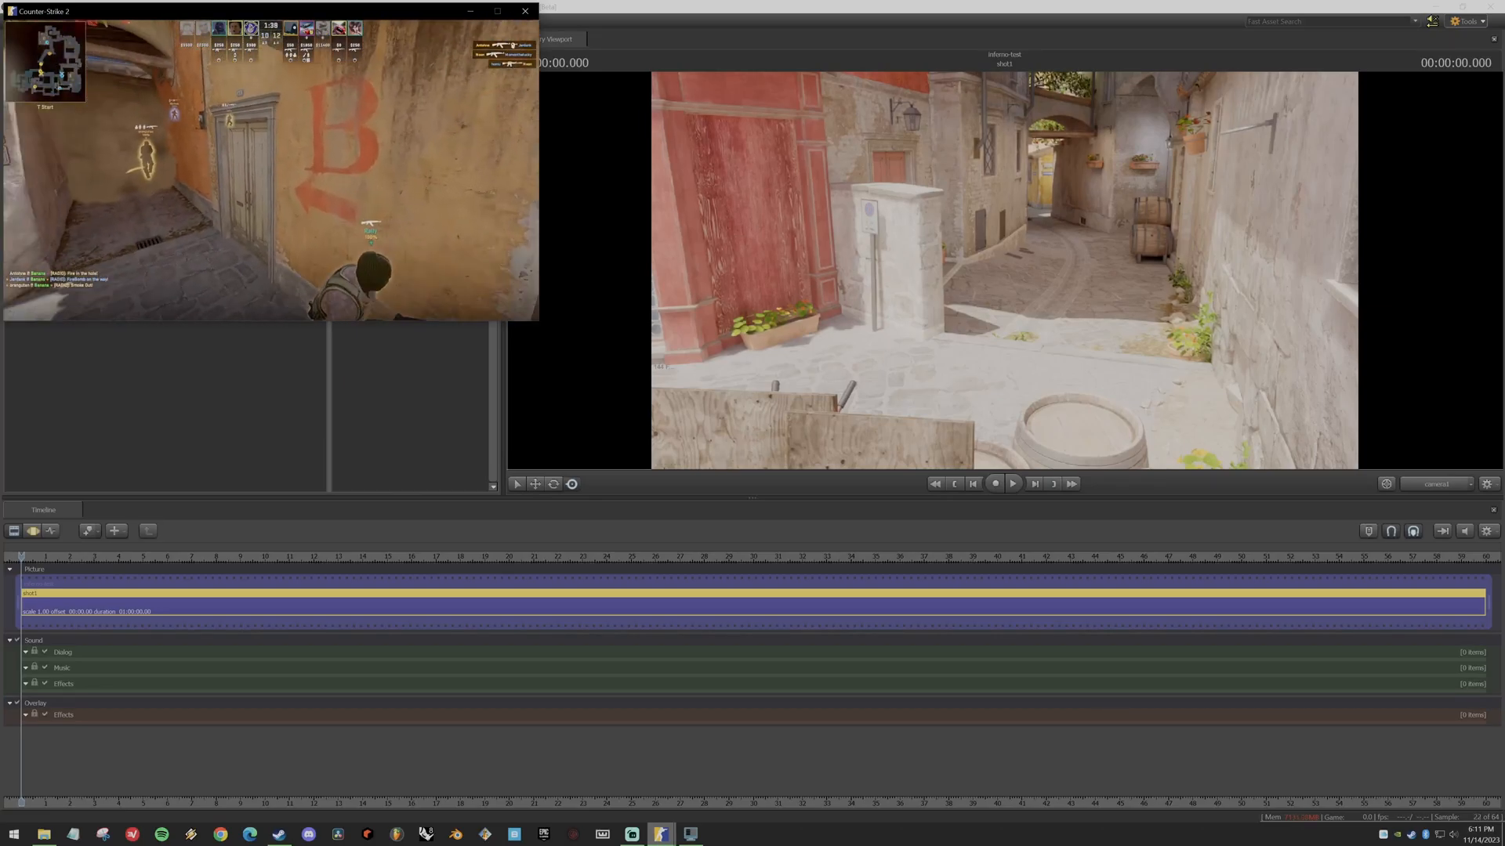
pyautogui.press('s')
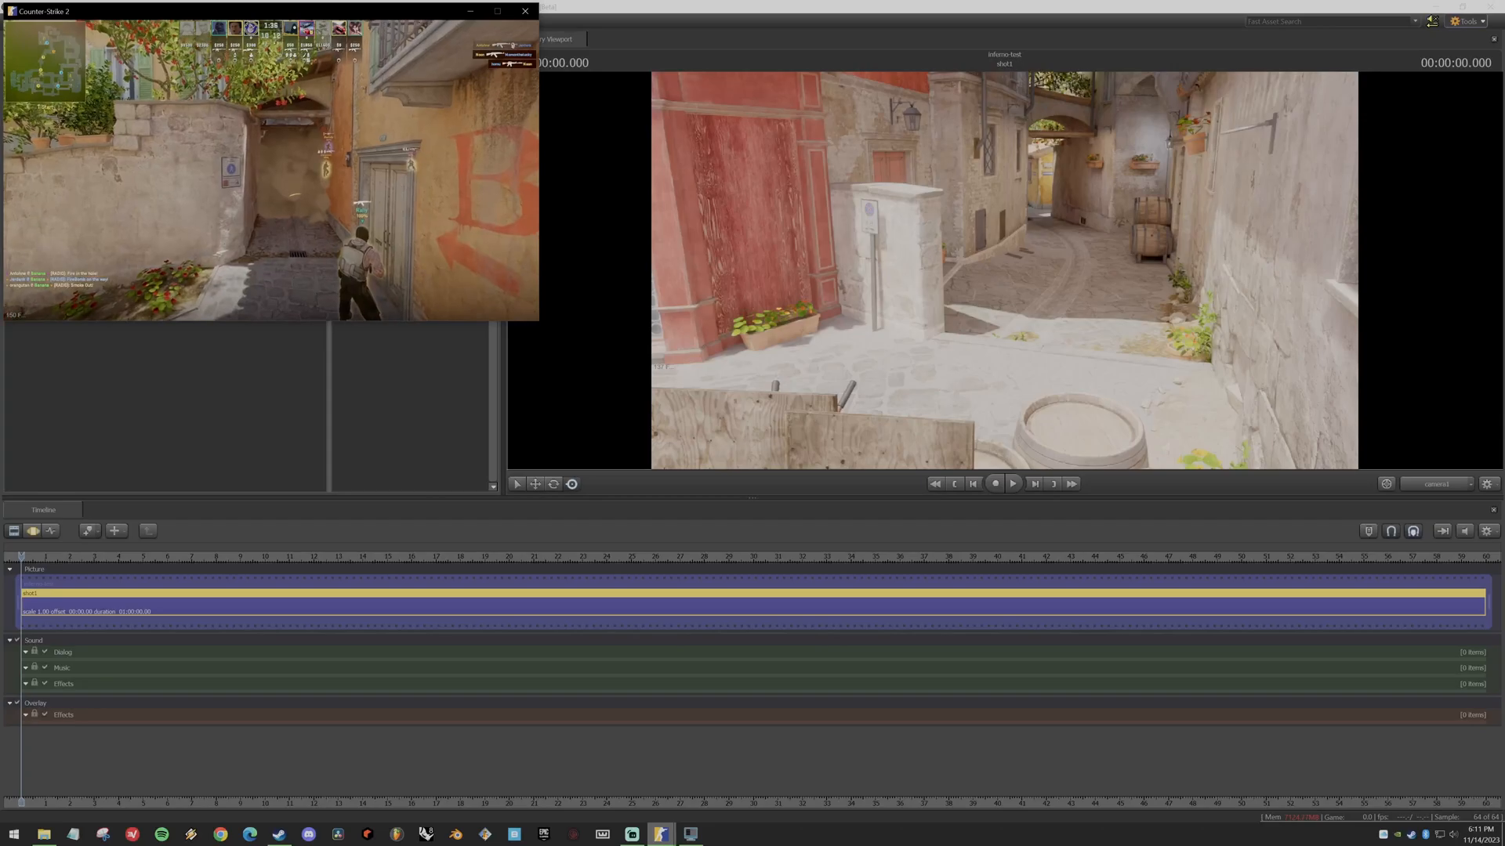
pyautogui.press('w')
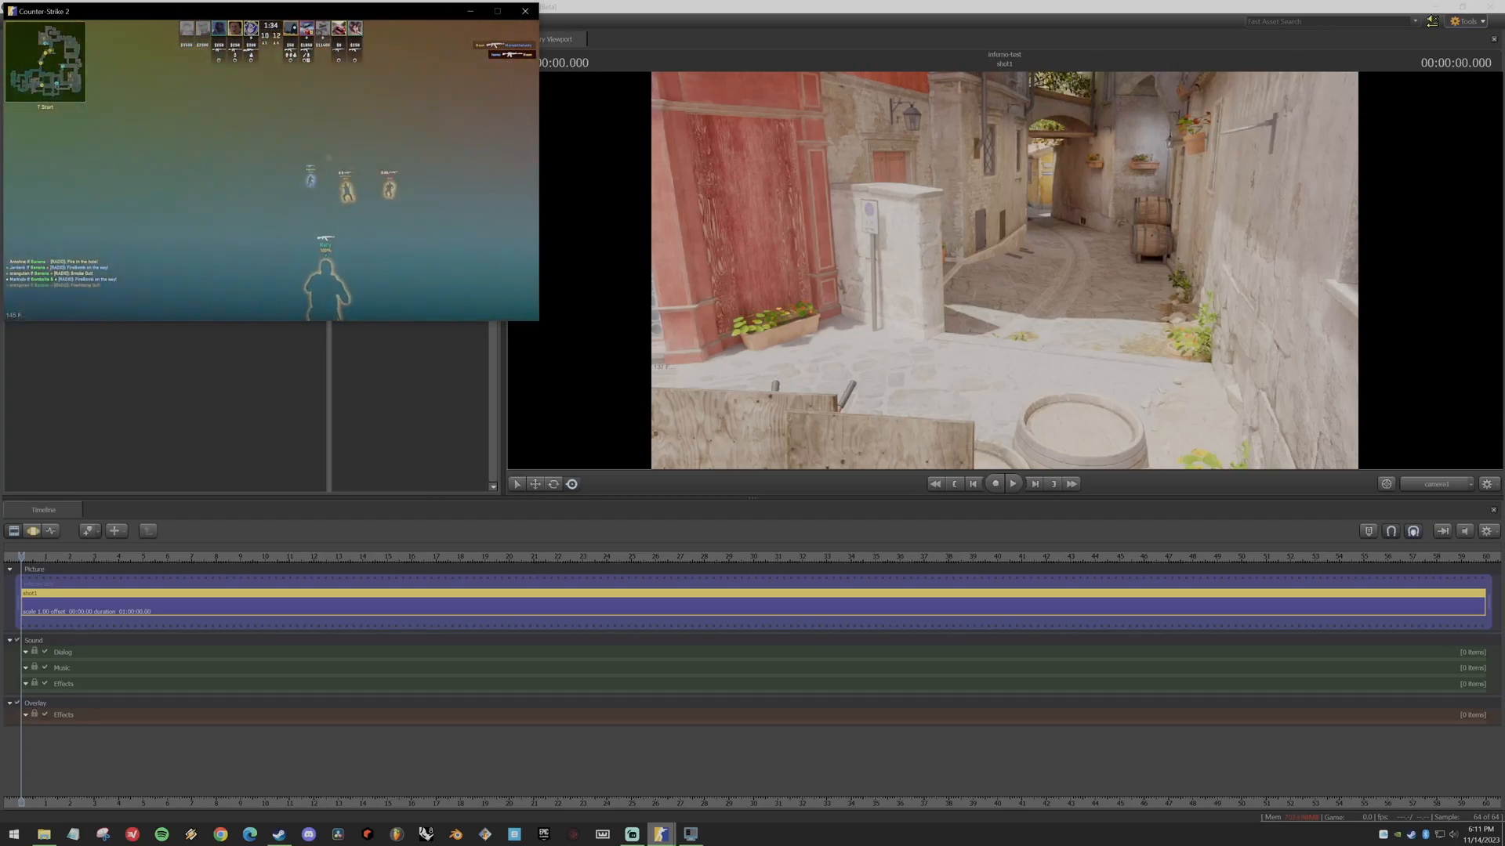
pyautogui.press('w')
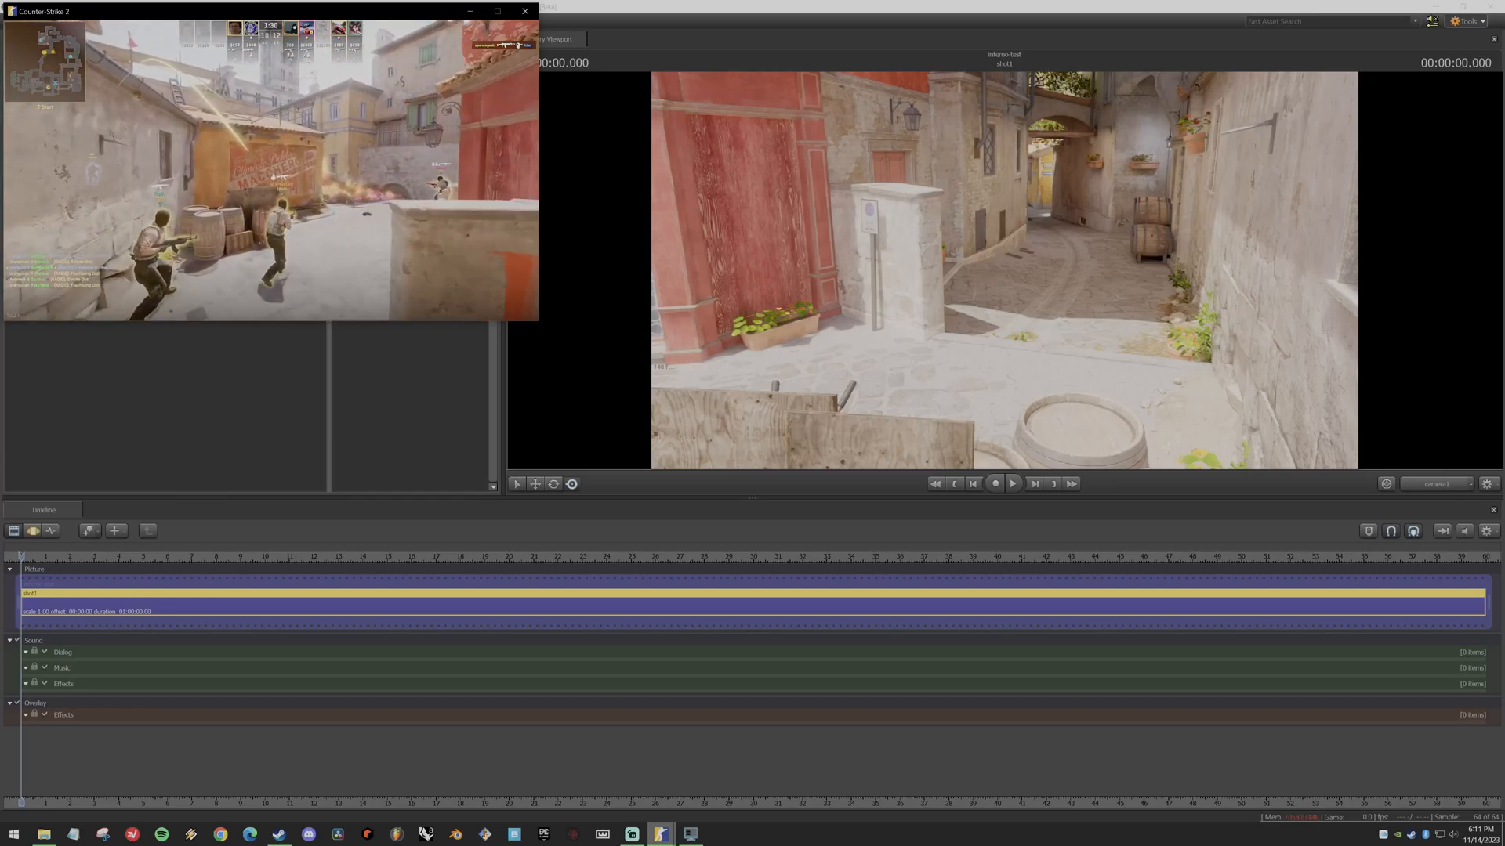
# - Record the running demo into shot1 with lights, sounds, particles and models included, and stop recording after the round ends
pyautogui.click(995, 484)
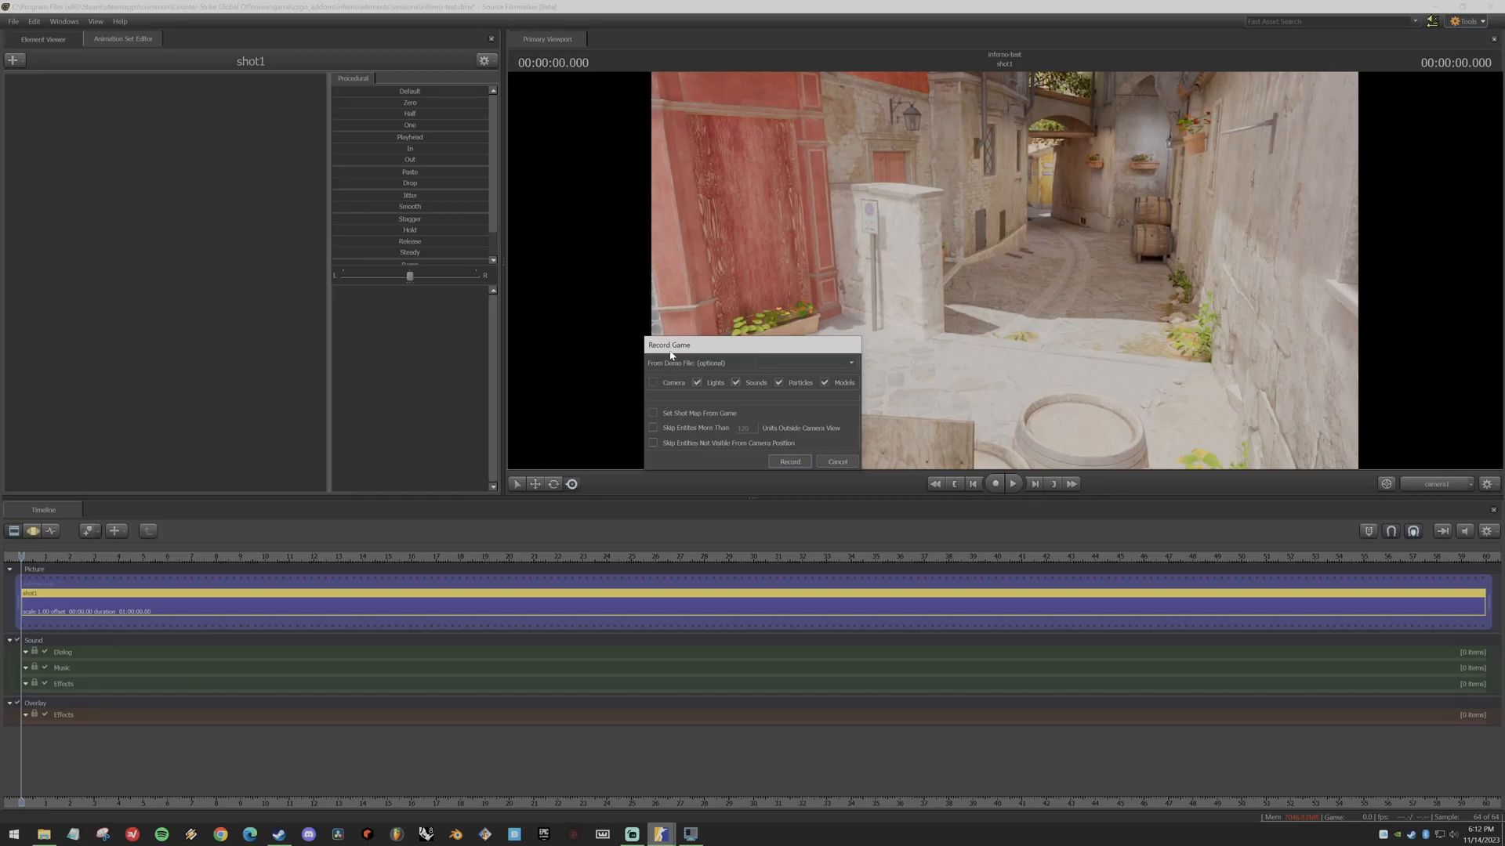
pyautogui.moveTo(670, 359); pyautogui.dragTo(664, 363)
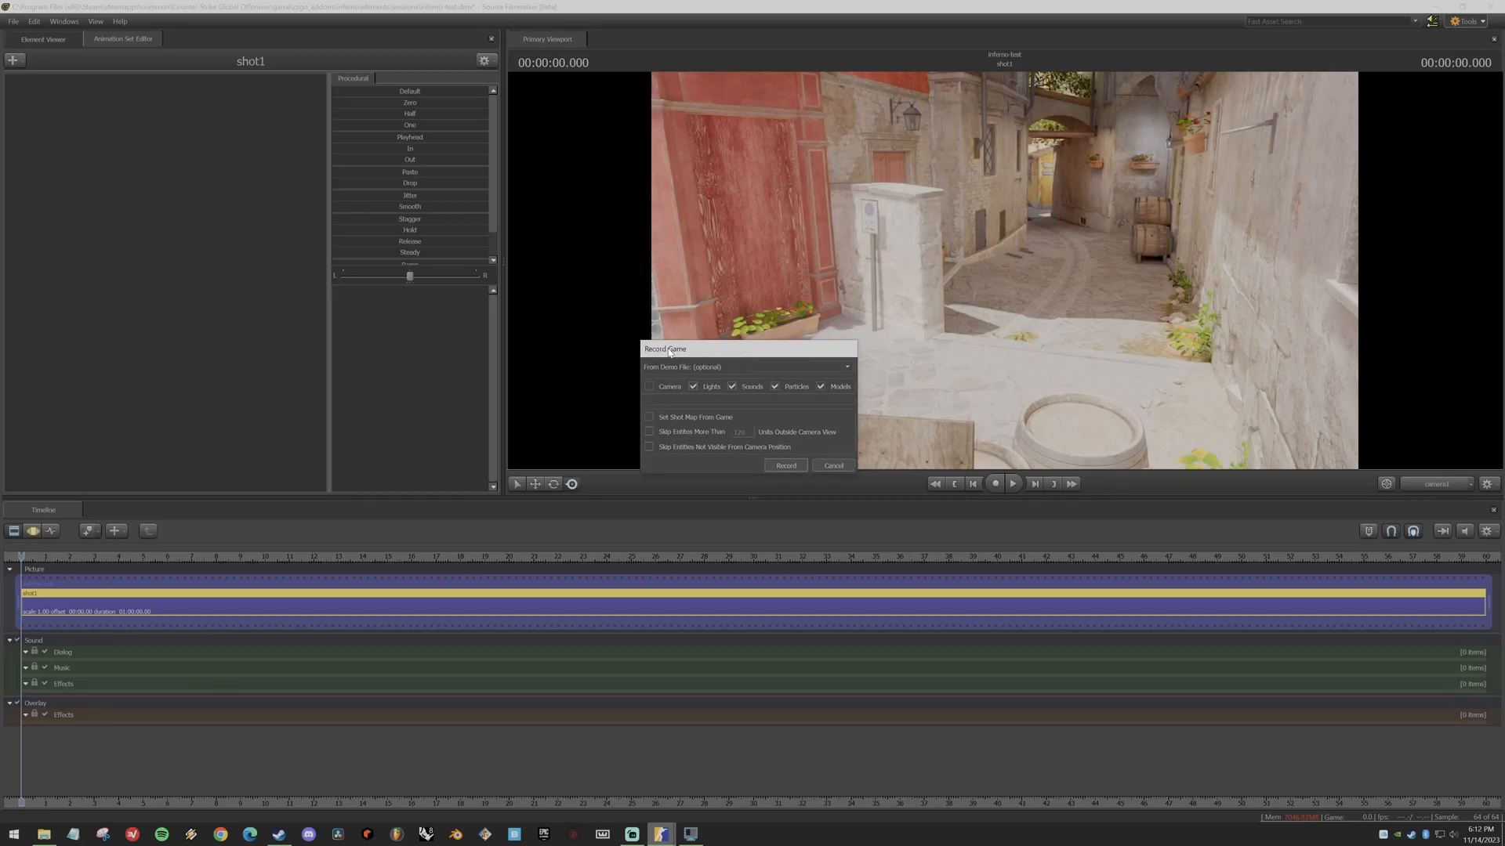
pyautogui.click(781, 467)
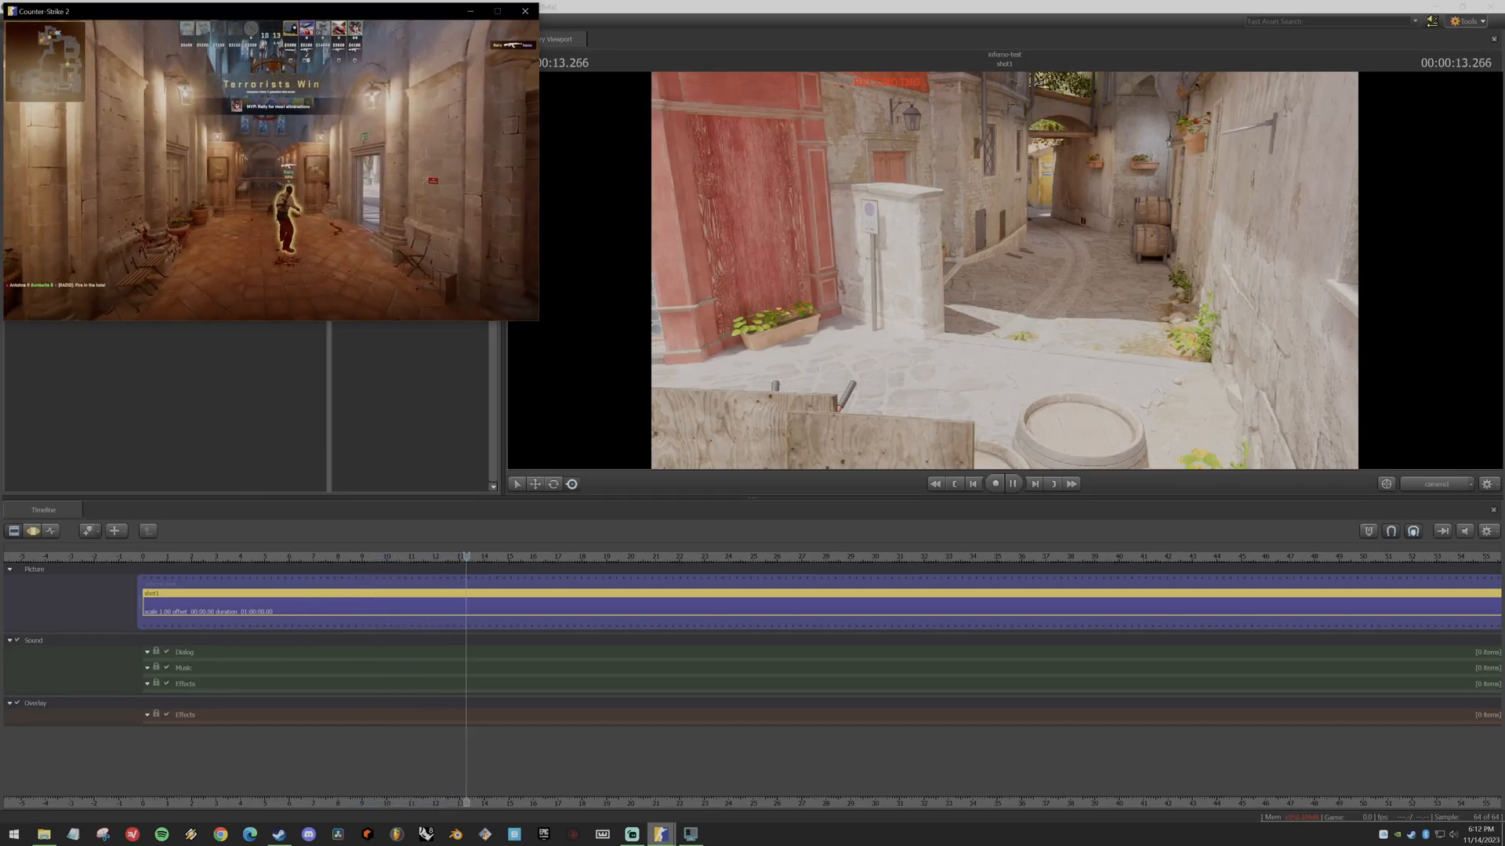
pyautogui.click(1013, 485)
pyautogui.click(1013, 485)
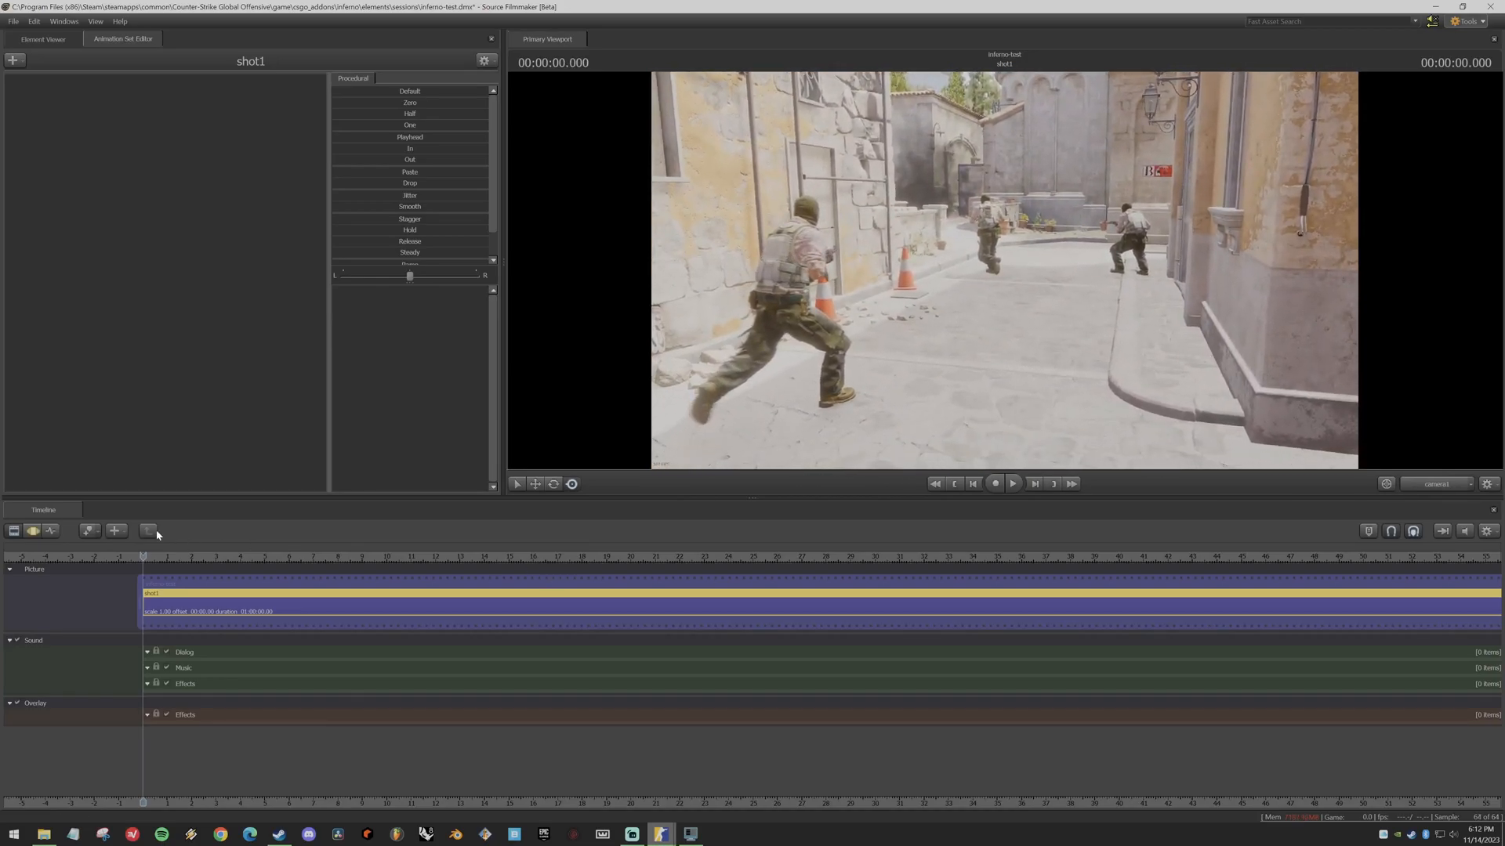
# - Review the recorded action in shot1 and leave the playhead at 00:00:08.083 on the running character
pyautogui.moveTo(142, 556); pyautogui.dragTo(258, 578)
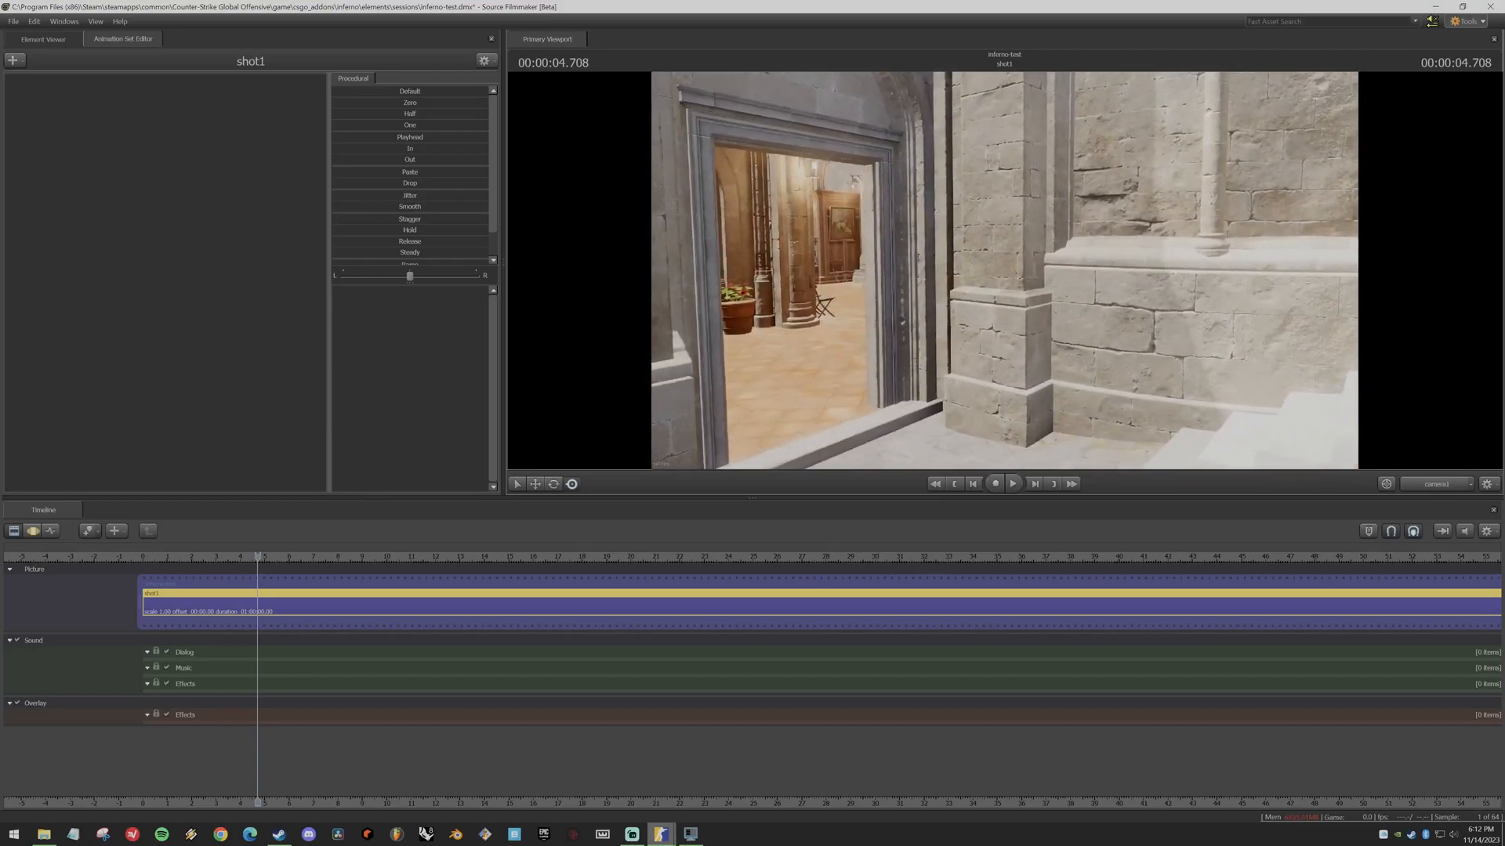
pyautogui.press('space')
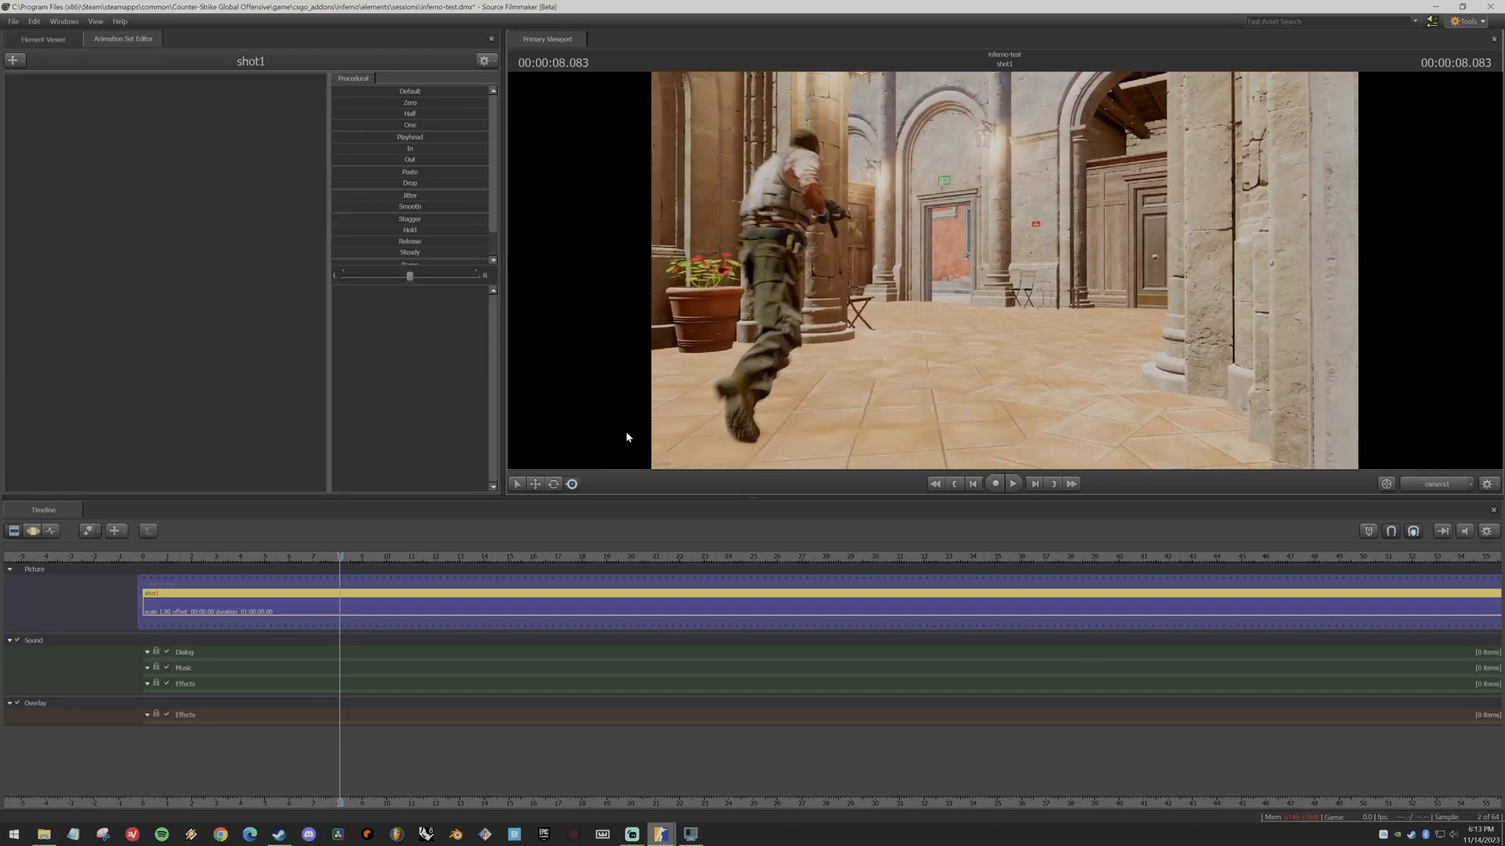
# - Create animation sets from existing elements for one recorded ctm_sas.vmdl model and the running tm_phoenix.vmdl character
pyautogui.rightClick(169, 173)
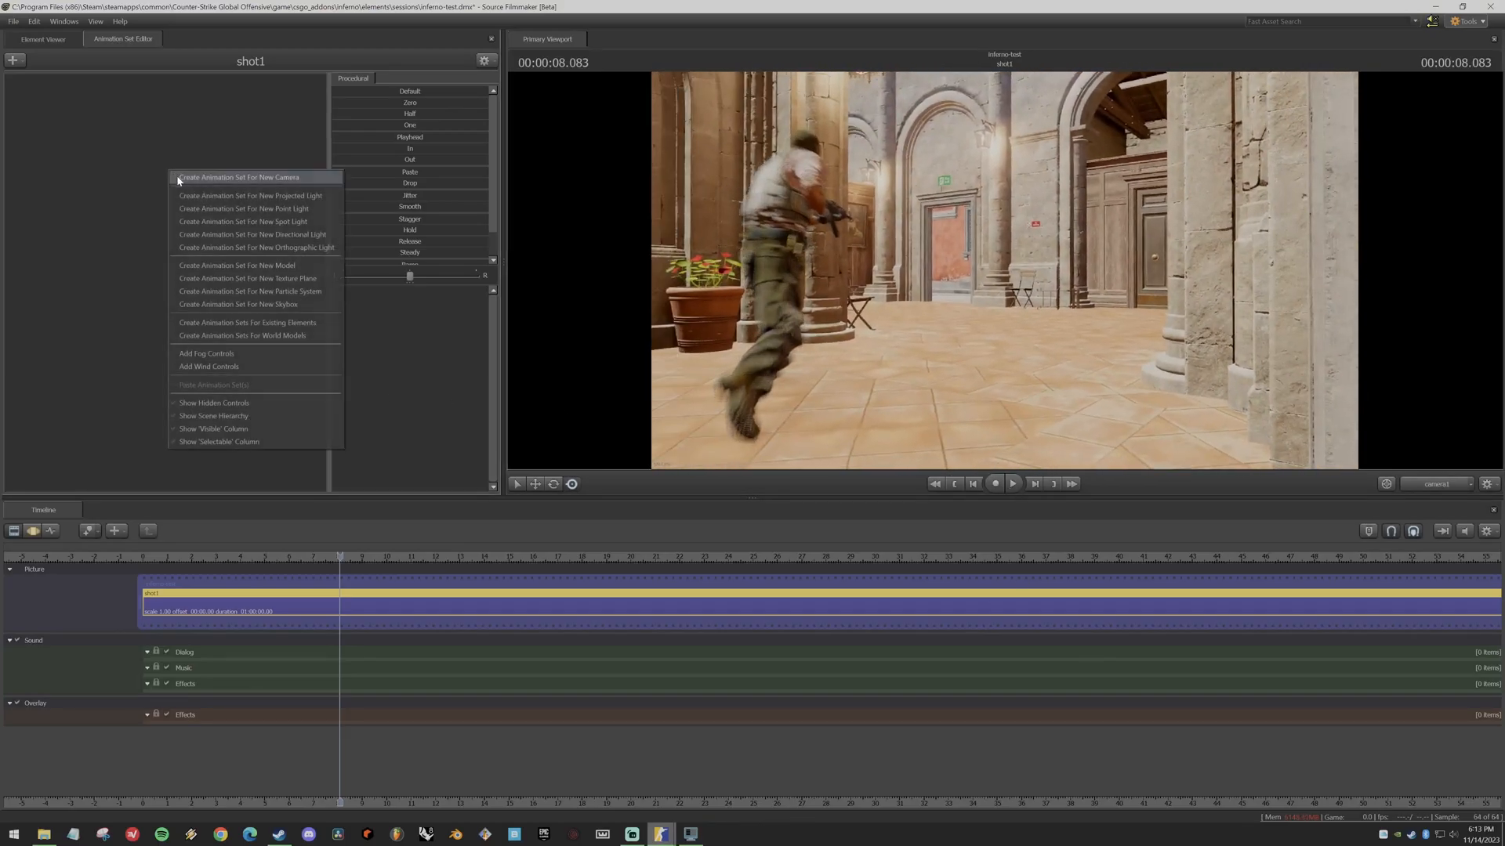
pyautogui.click(100, 102)
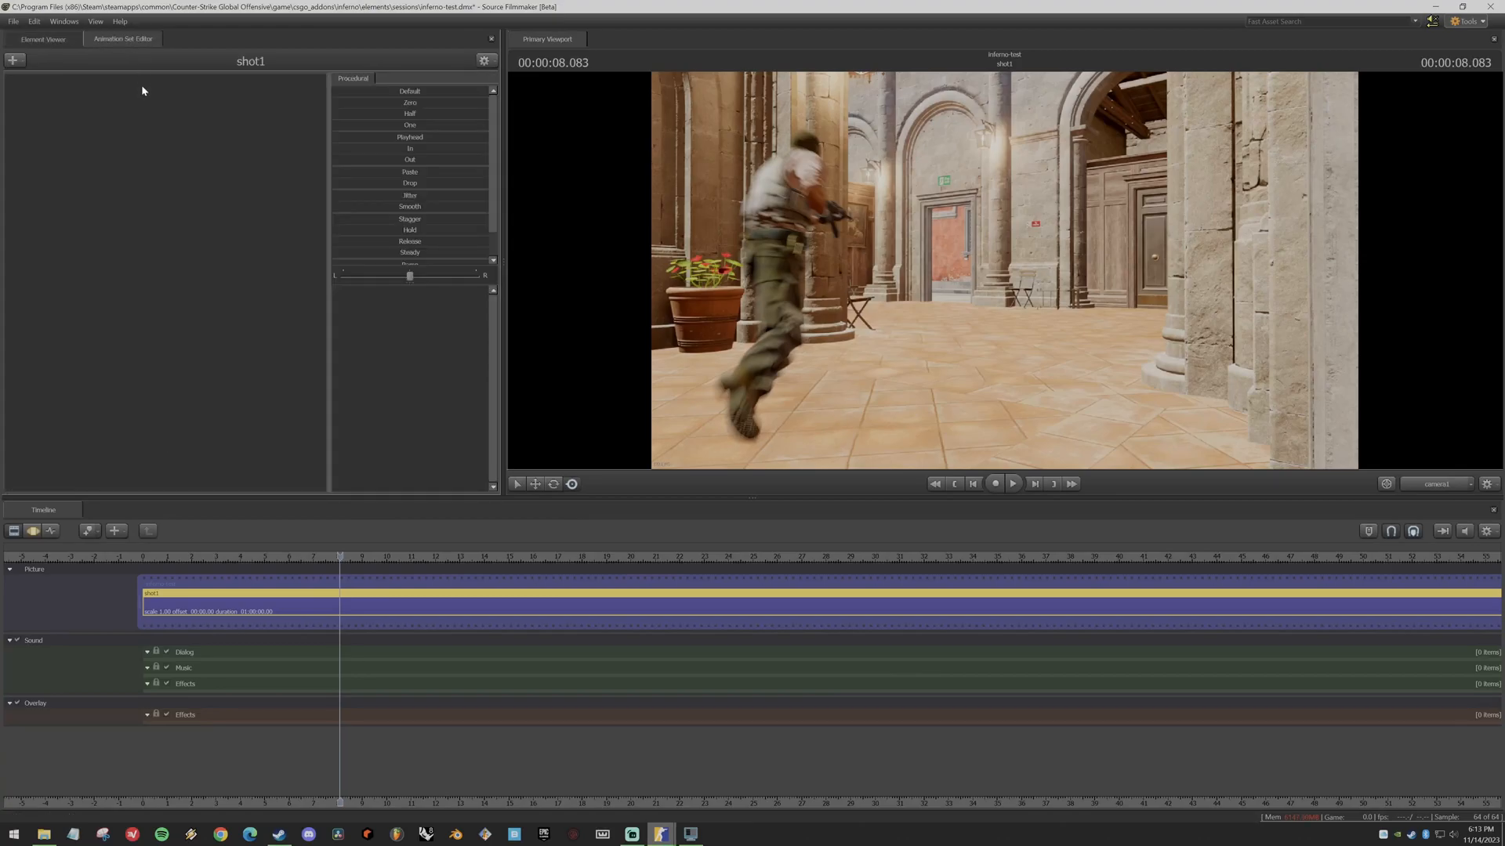
pyautogui.rightClick(137, 181)
pyautogui.click(196, 332)
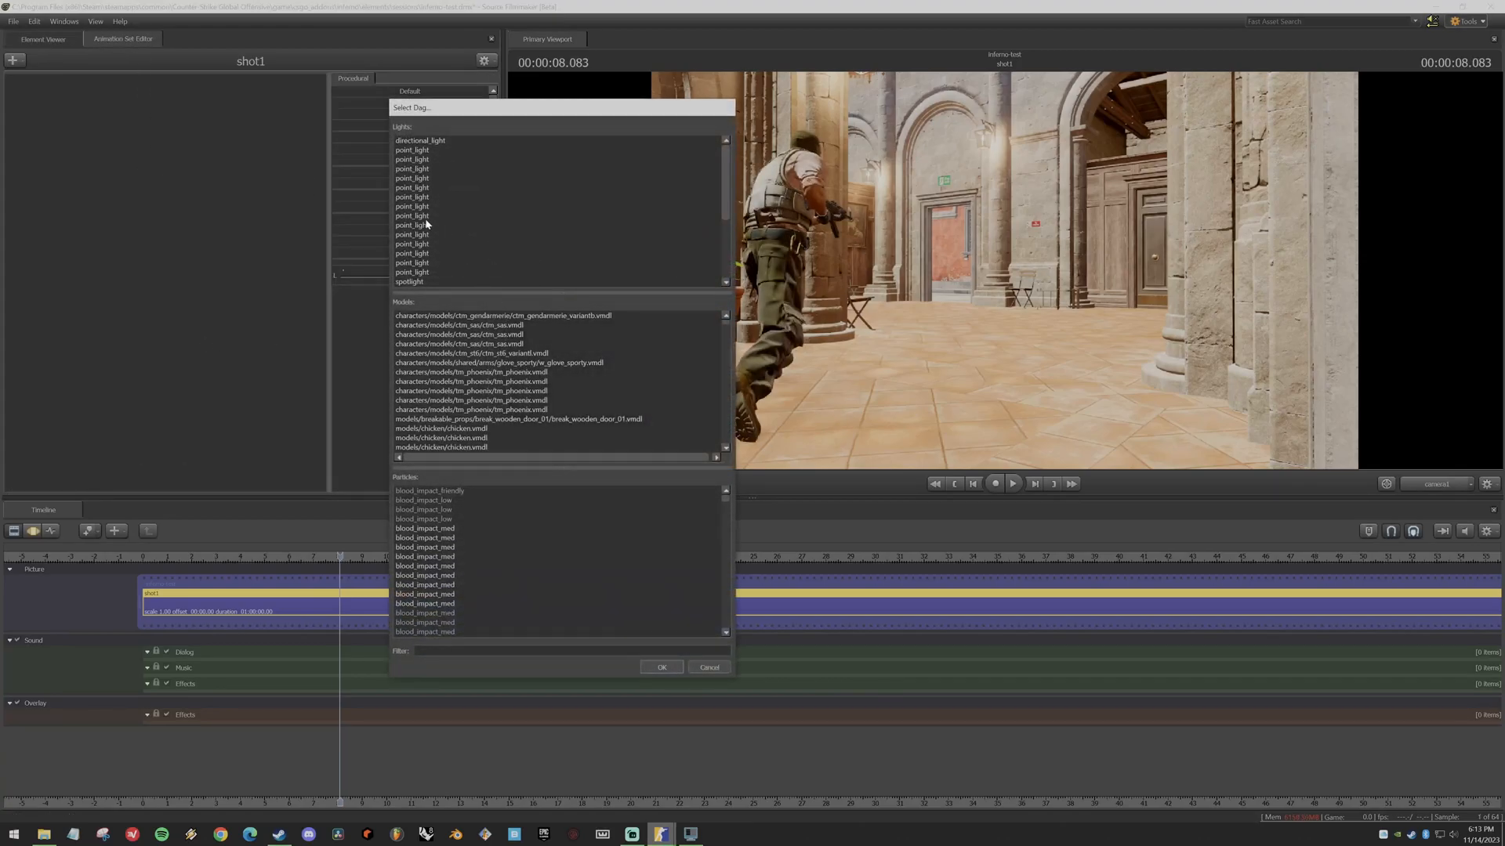
pyautogui.click(515, 326)
pyautogui.click(512, 336)
pyautogui.click(512, 344)
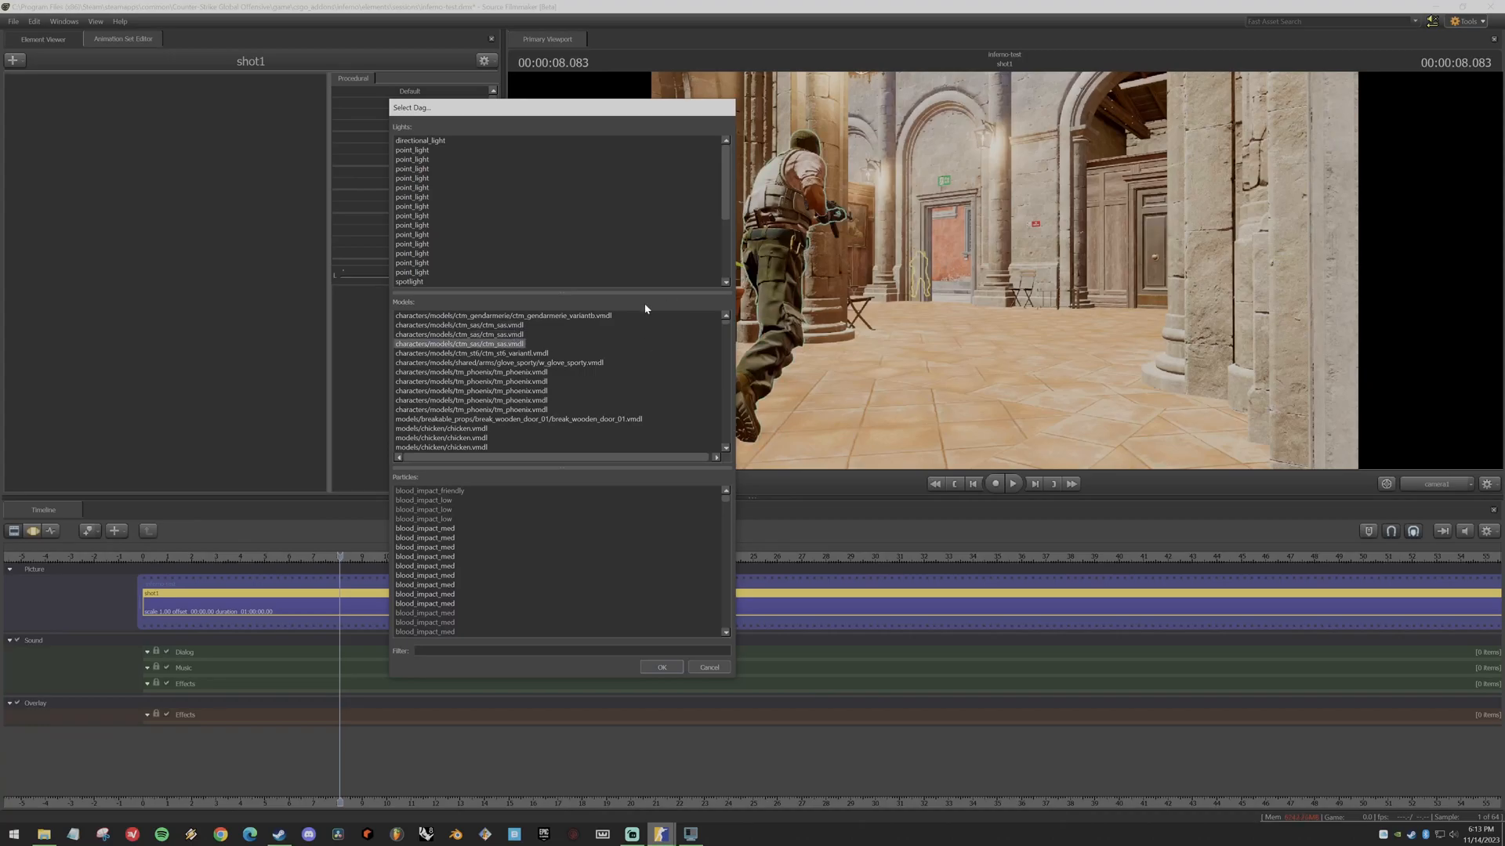
pyautogui.click(726, 448)
pyautogui.click(726, 448)
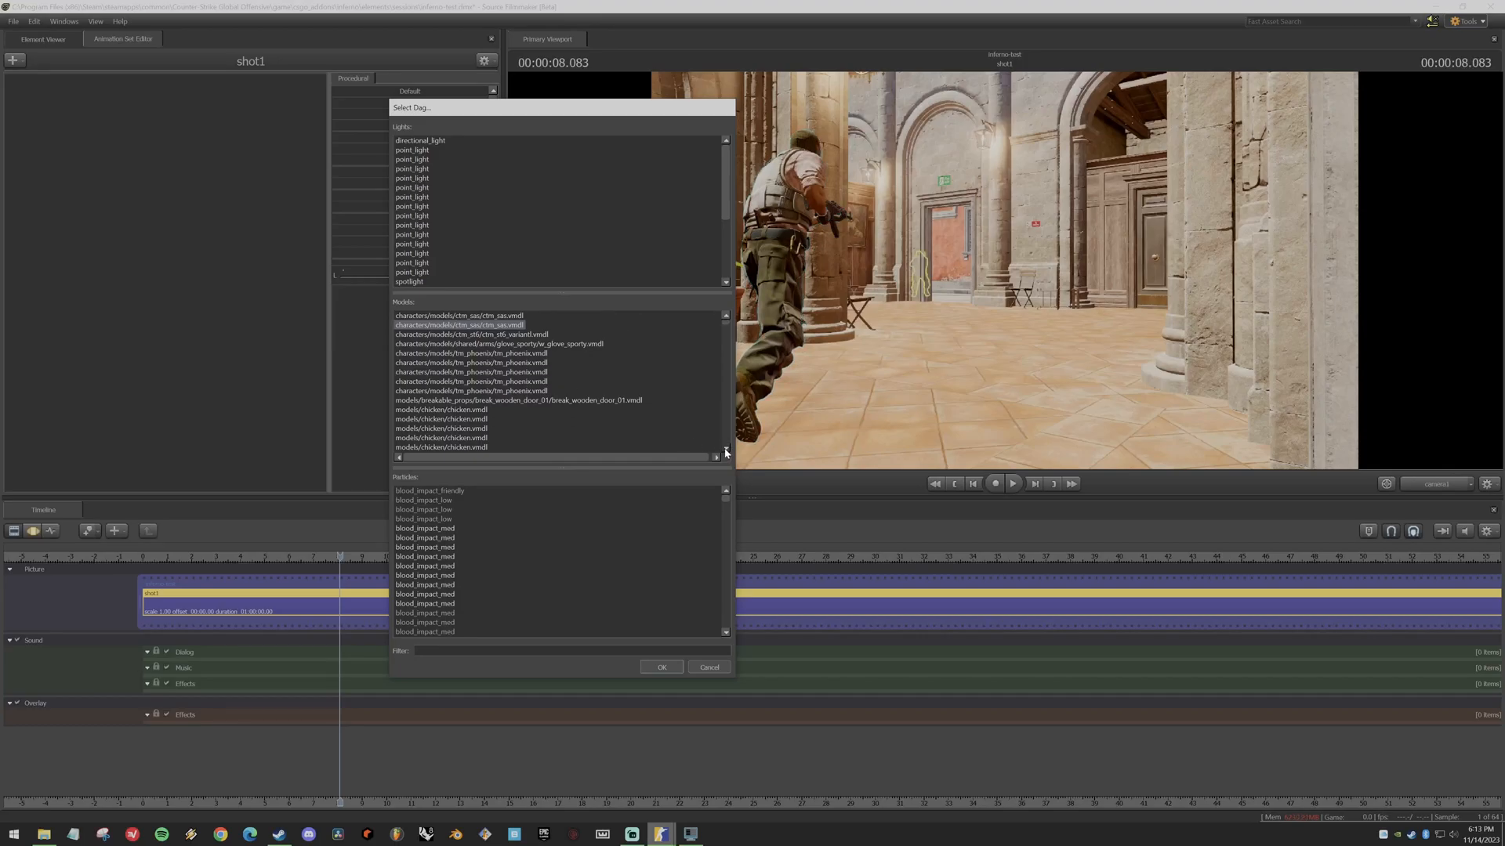
pyautogui.click(520, 382)
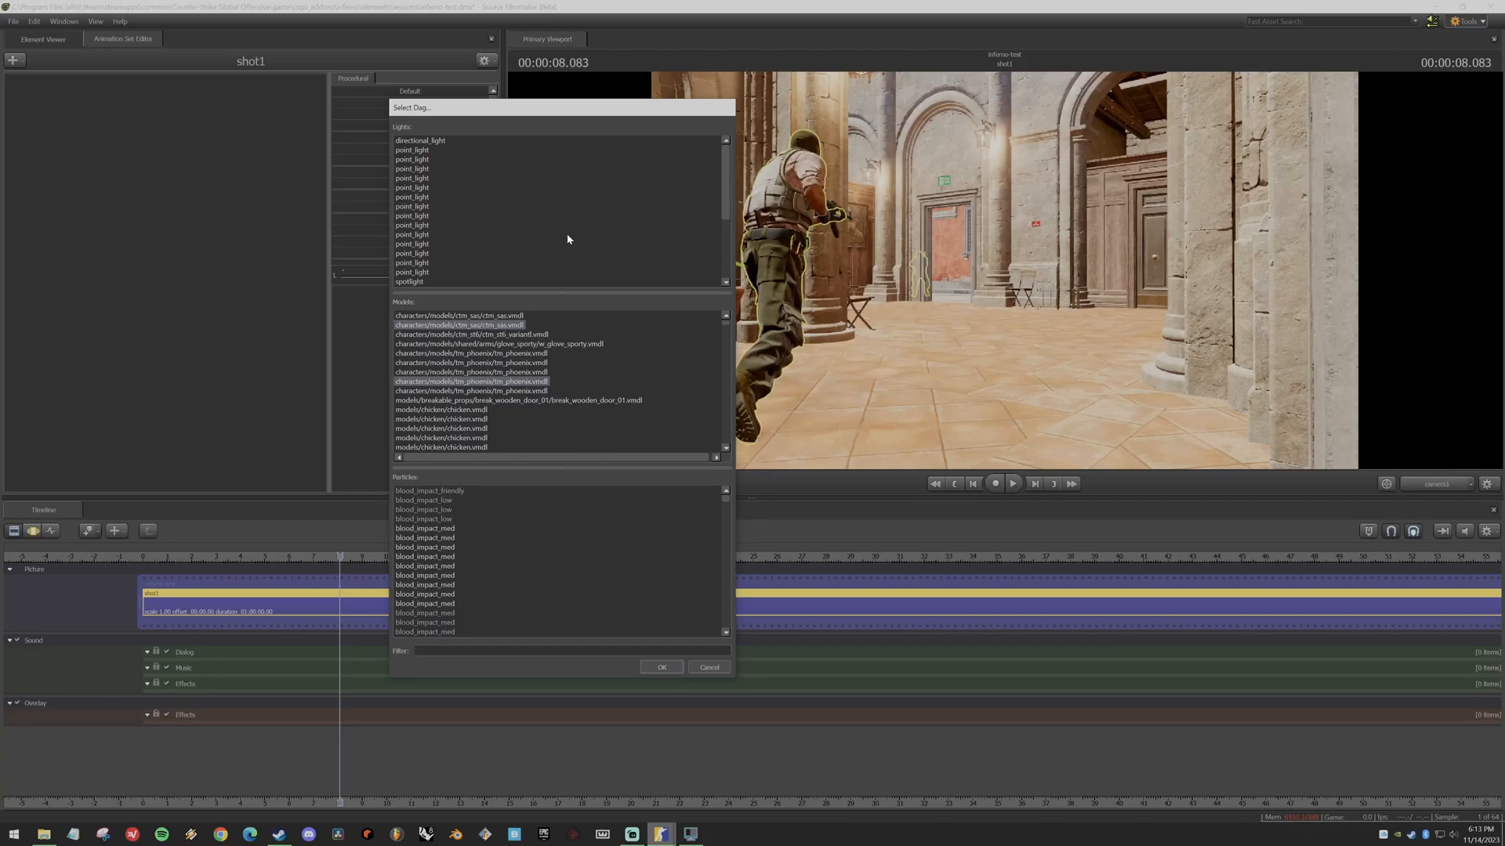
pyautogui.click(666, 666)
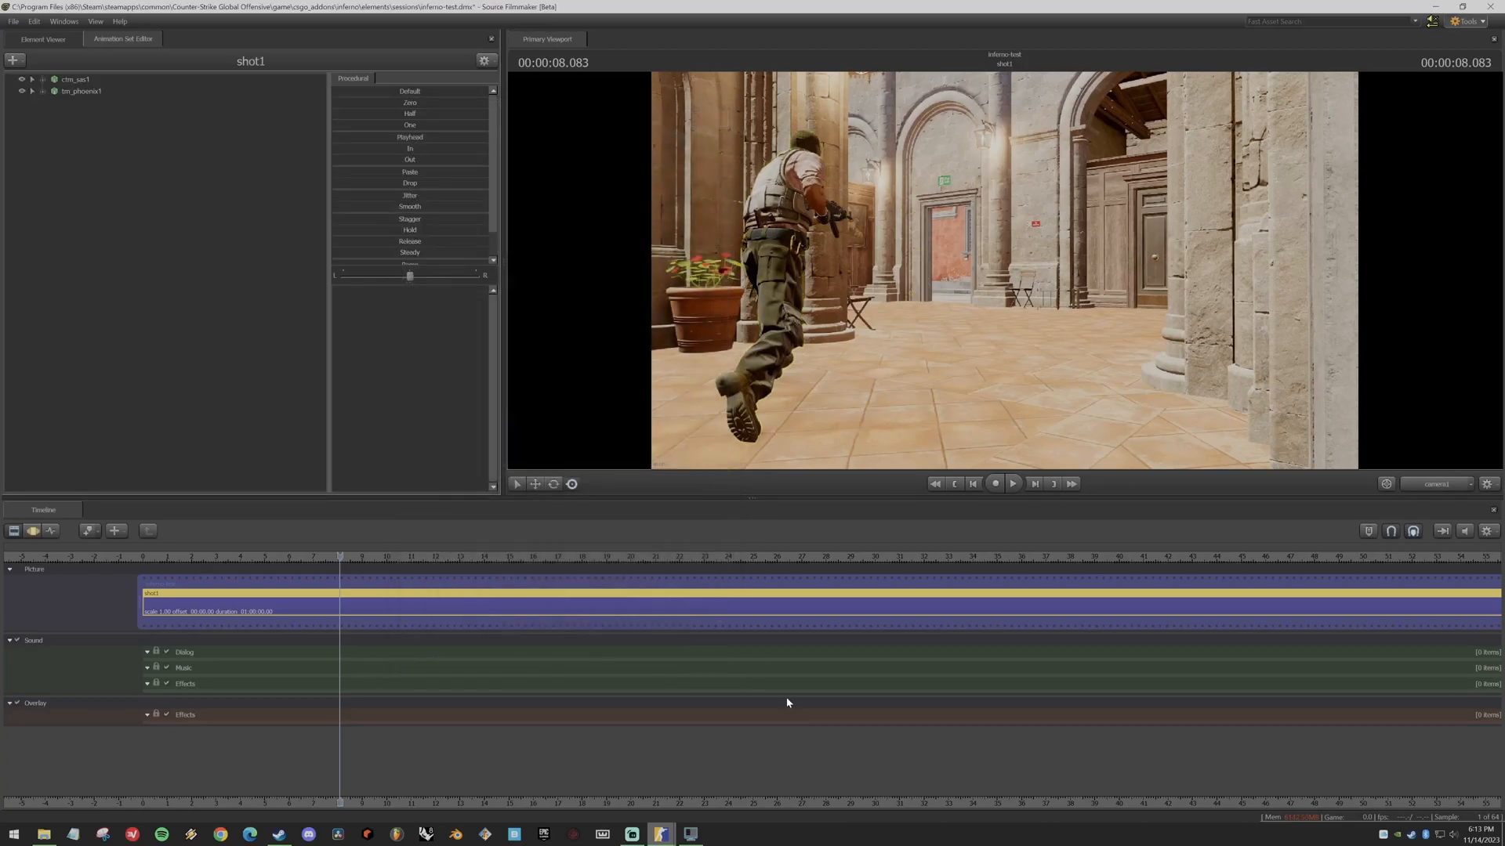
# - Select the tm_phoenix1 animation set and display its recorded motion curves in the Graph Editor
pyautogui.click(73, 93)
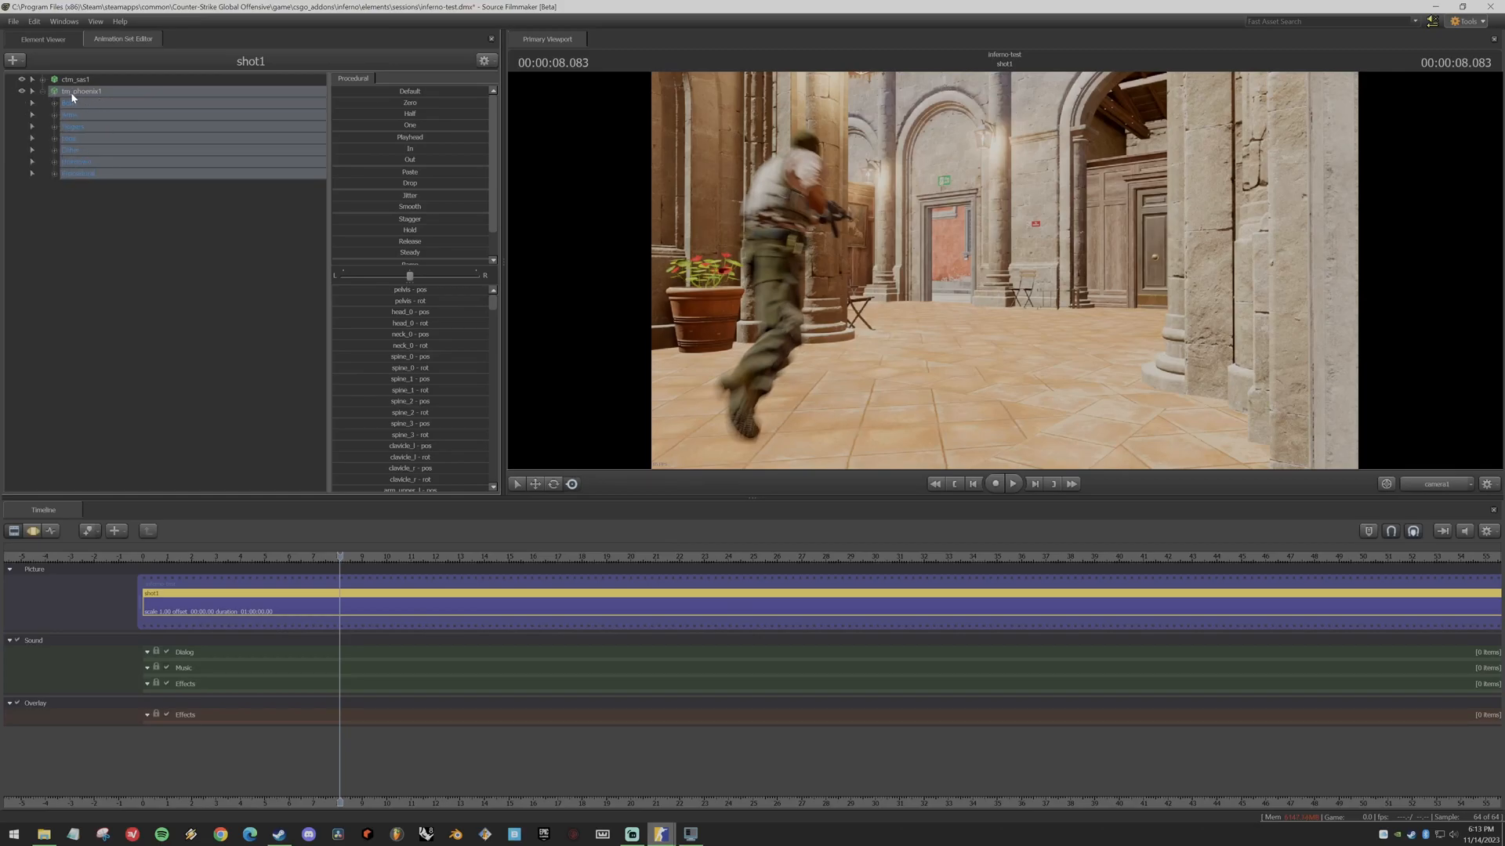
pyautogui.click(52, 531)
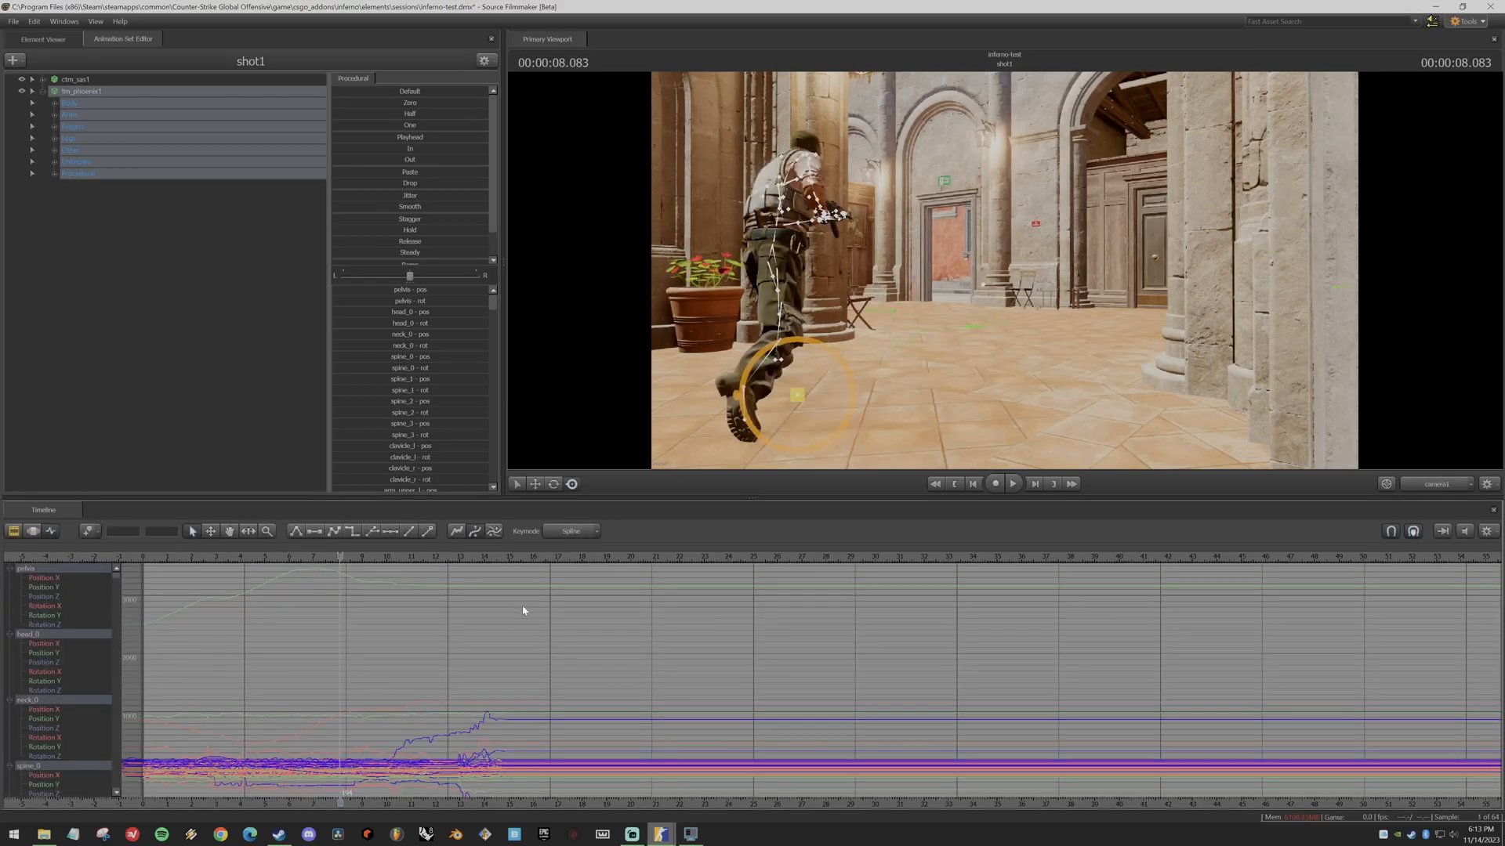
# - Normalize the motion curves, move the playhead to 00:00:07.916, and isolate the arm_lower_r bone's curves
pyautogui.click(494, 531)
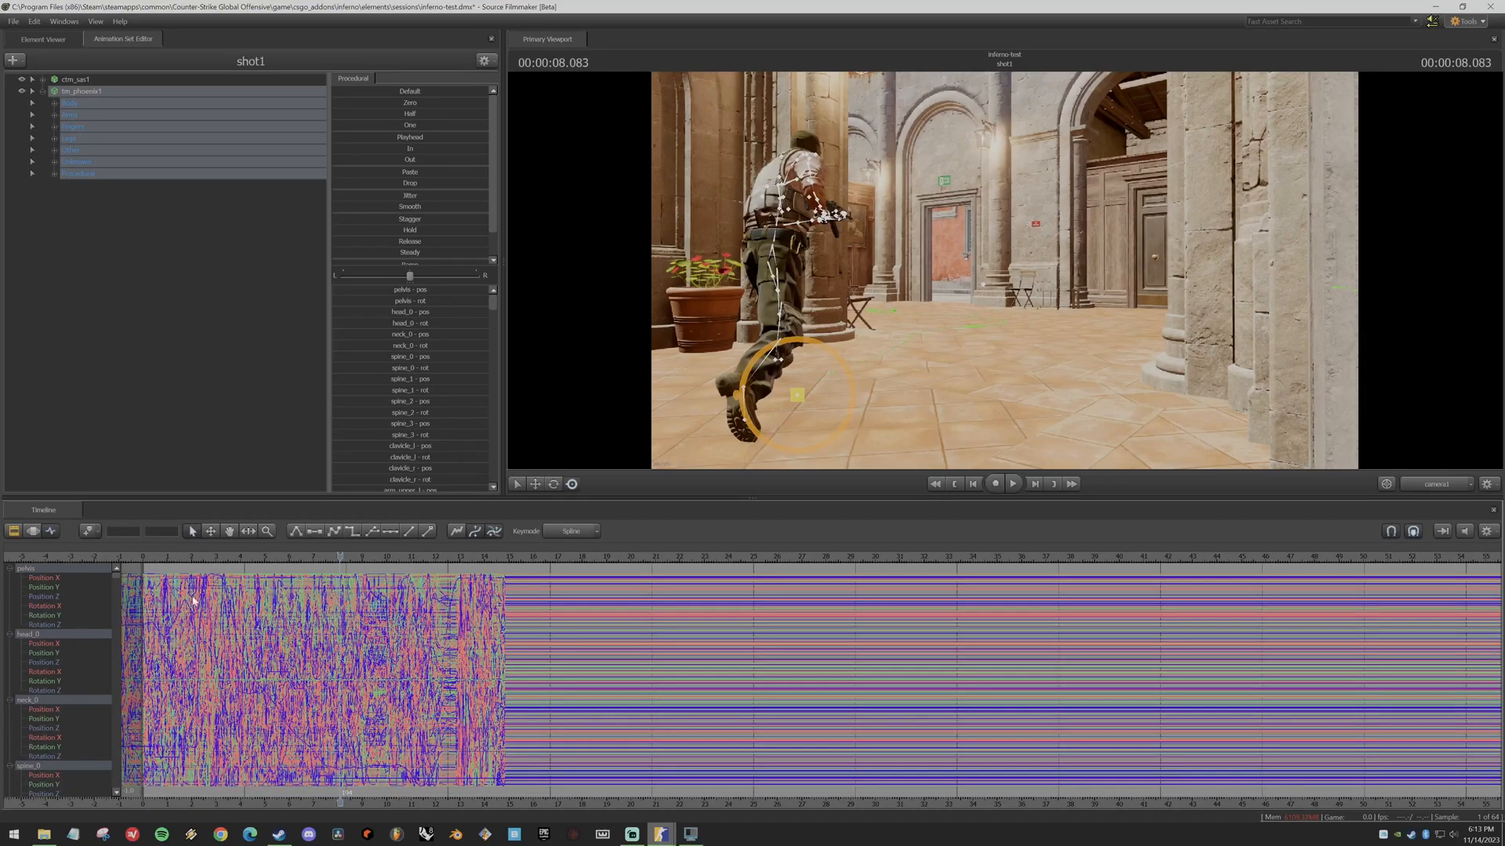
pyautogui.moveTo(334, 557); pyautogui.dragTo(331, 556)
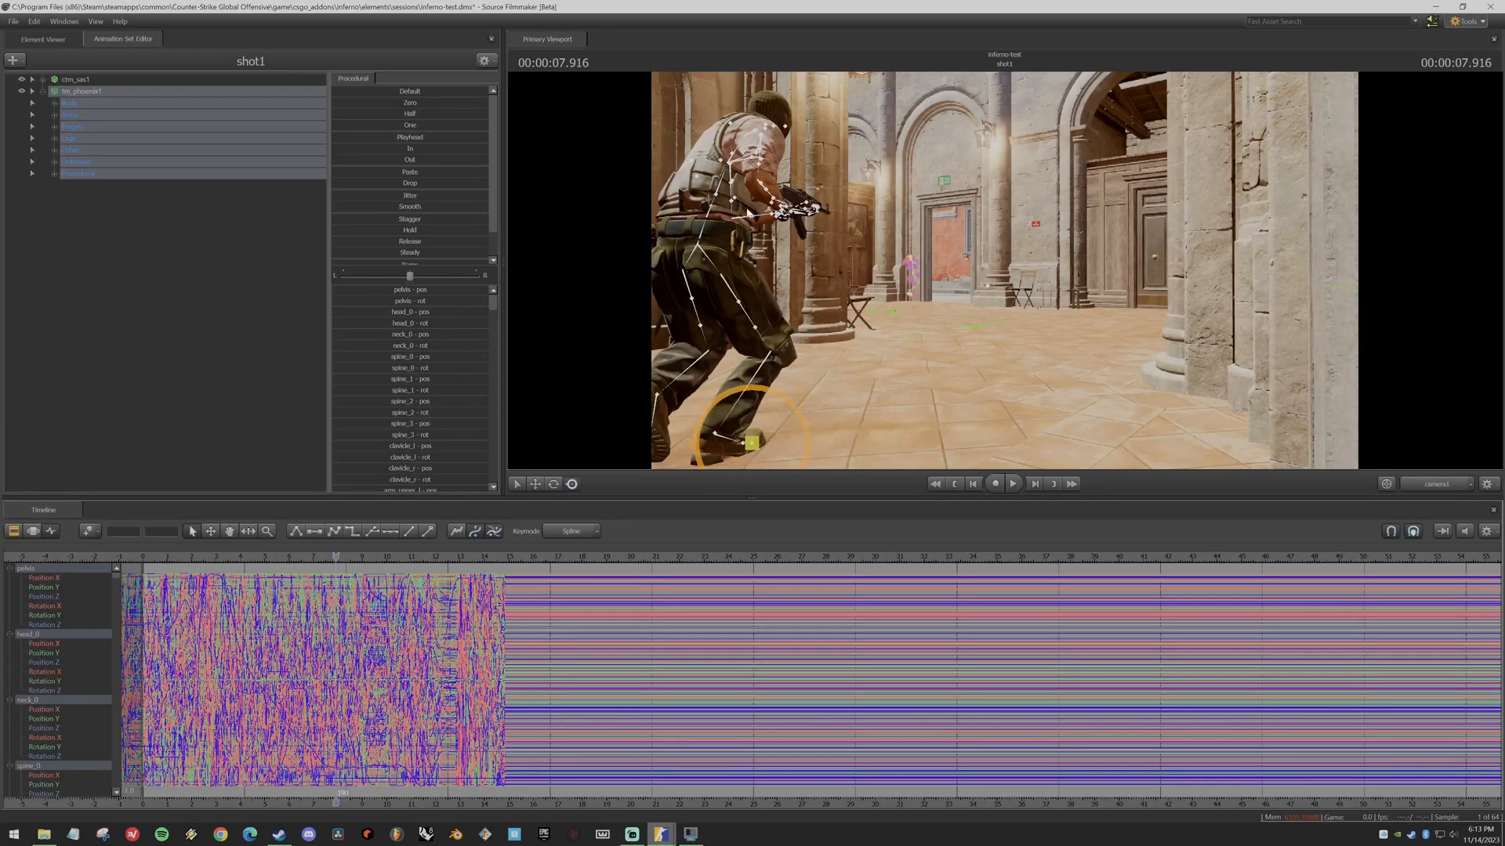
pyautogui.click(761, 184)
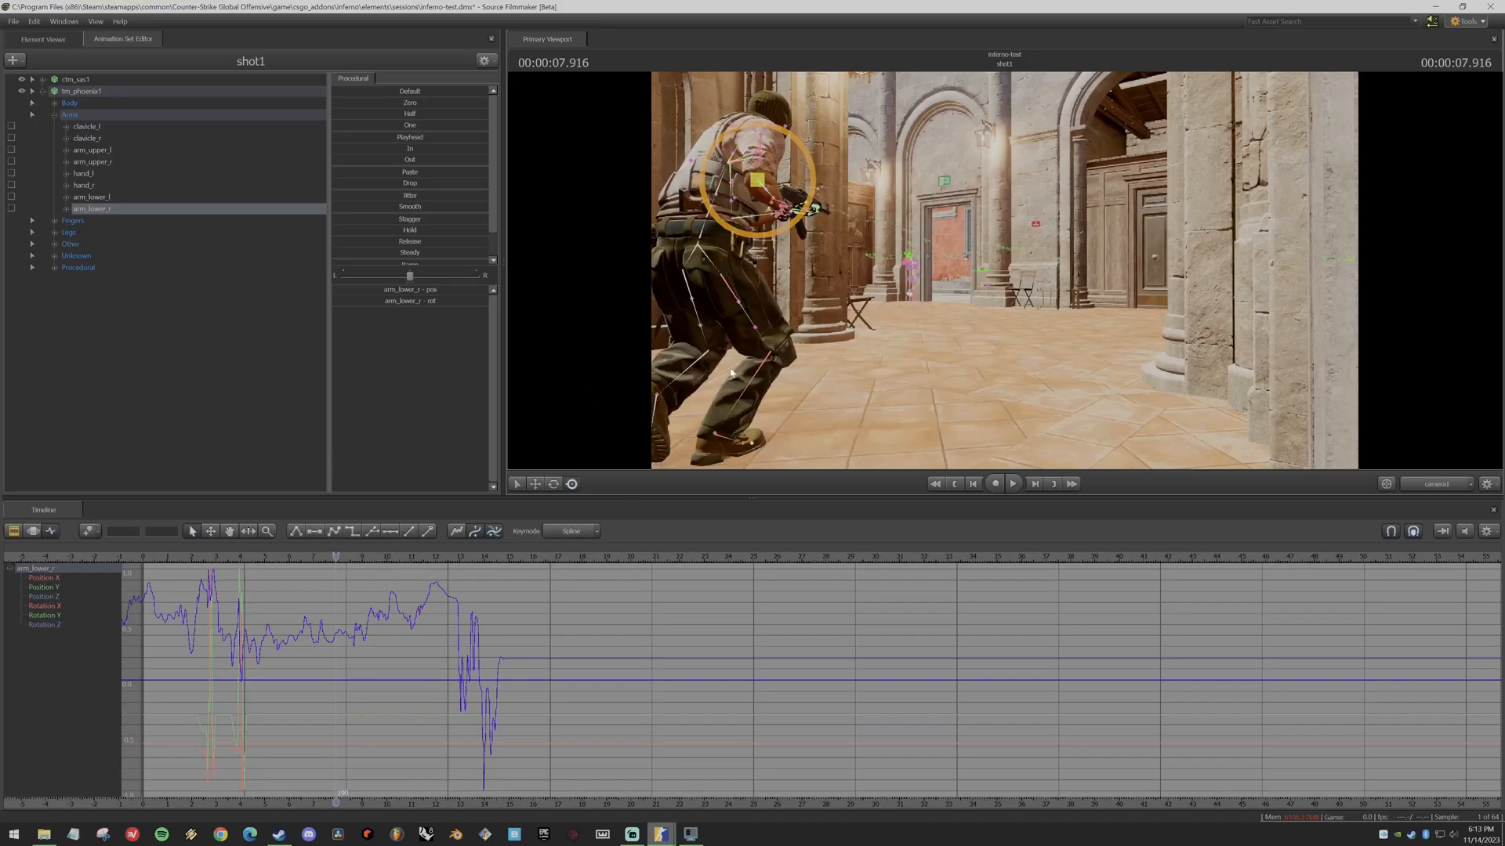
pyautogui.click(495, 531)
pyautogui.click(495, 531)
# - Set keyframes on the arm_lower_r bone at 00:00:06.291 and 00:00:07.666
pyautogui.moveTo(883, 251); pyautogui.dragTo(784, 271)
pyautogui.press('w')
pyautogui.press('a')
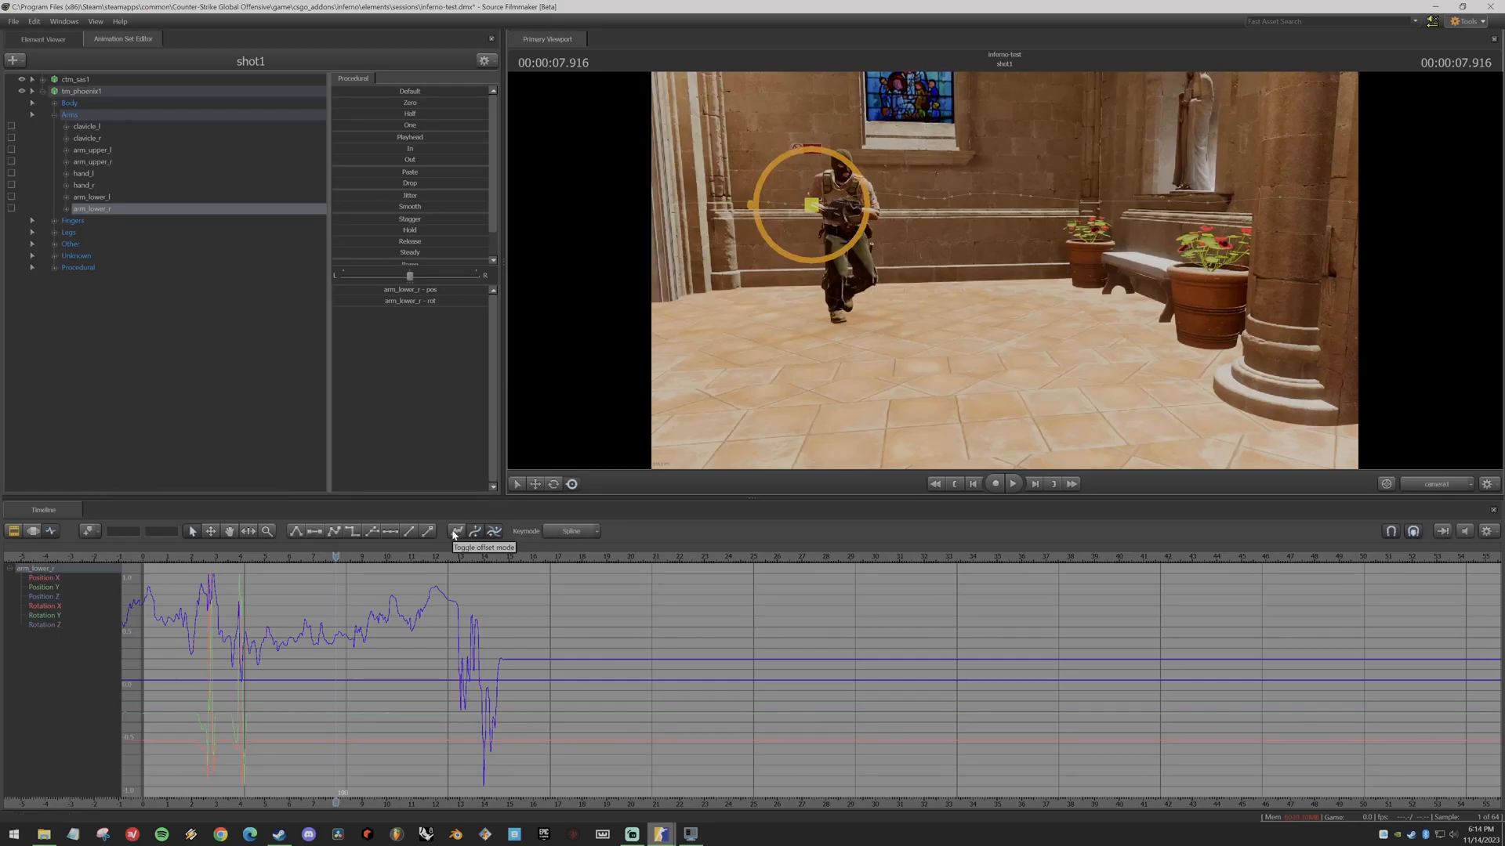
pyautogui.moveTo(870, 235); pyautogui.dragTo(666, 243)
pyautogui.press('w')
pyautogui.moveTo(944, 388); pyautogui.dragTo(1013, 388)
pyautogui.moveTo(321, 560); pyautogui.dragTo(296, 556)
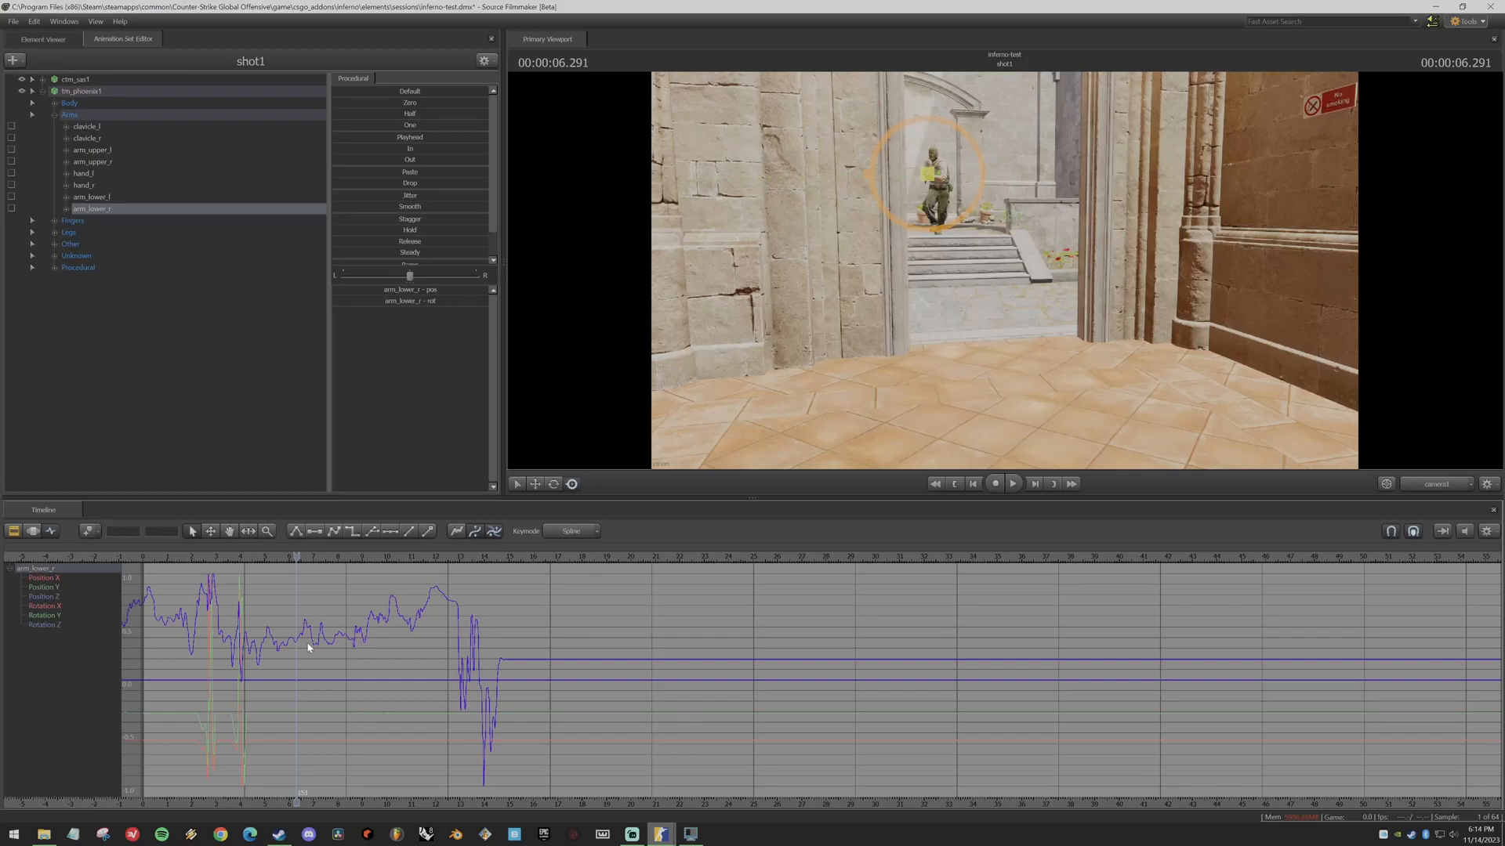
pyautogui.moveTo(294, 556); pyautogui.dragTo(330, 562)
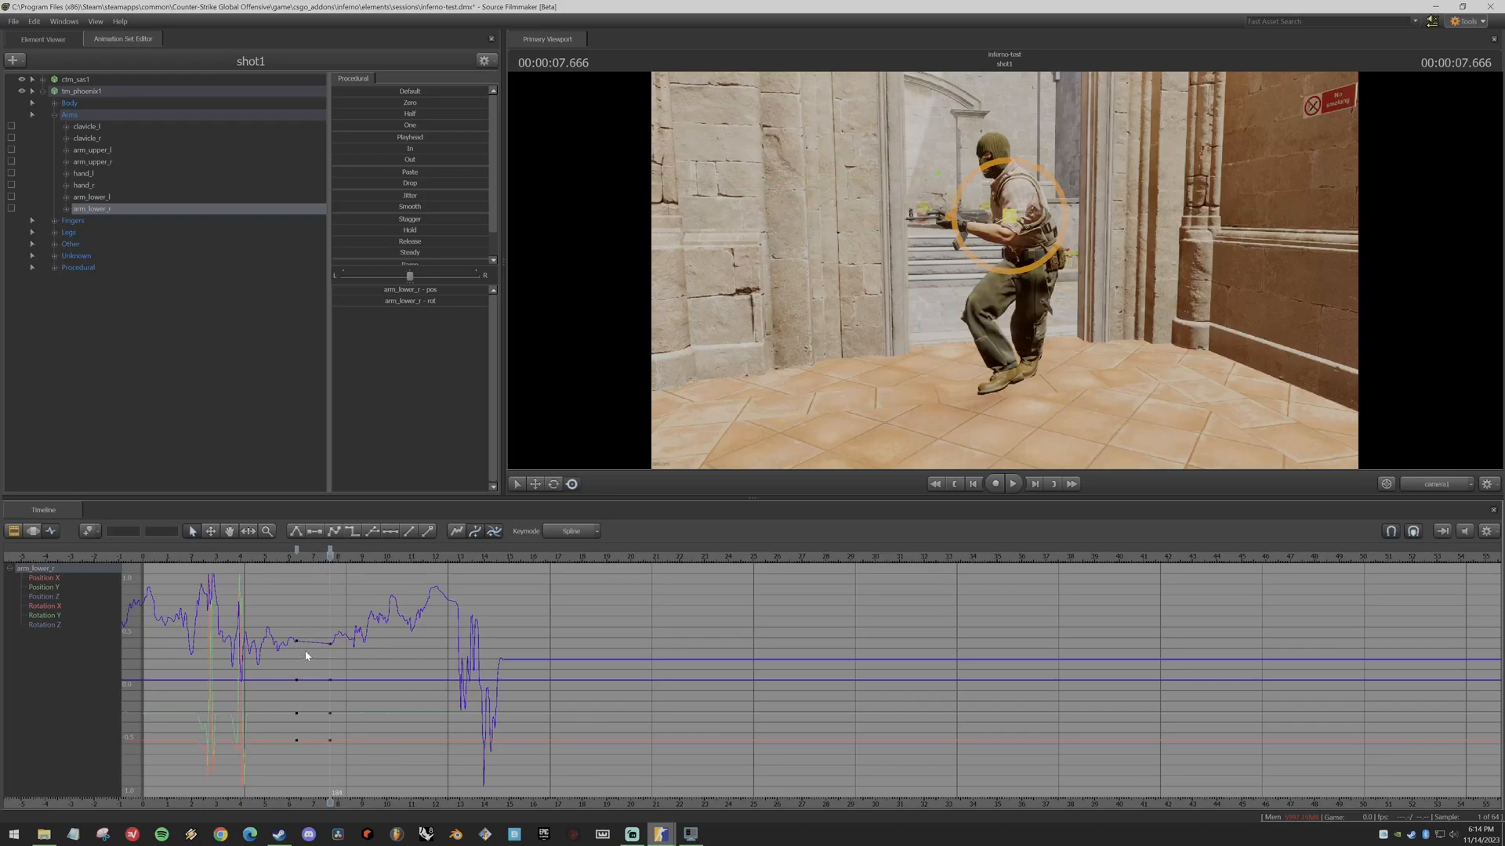
# - Delete the two keyframes just added to the arm_lower_r curves
pyautogui.moveTo(330, 556)
pyautogui.mouseDown()
pyautogui.moveTo(296, 568)
pyautogui.moveTo(329, 569)
pyautogui.mouseUp()
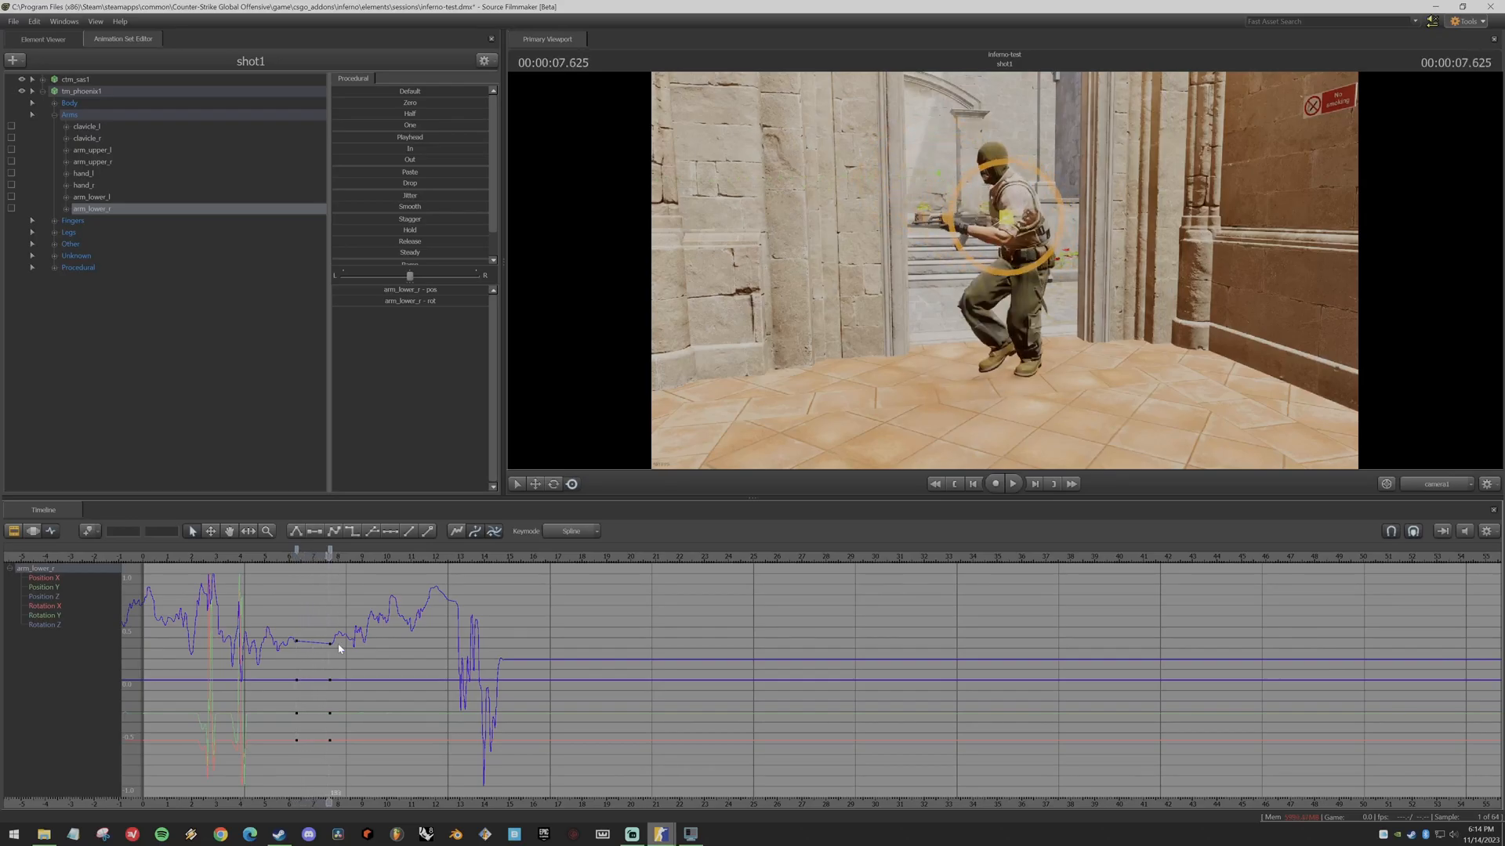
pyautogui.press('Right')
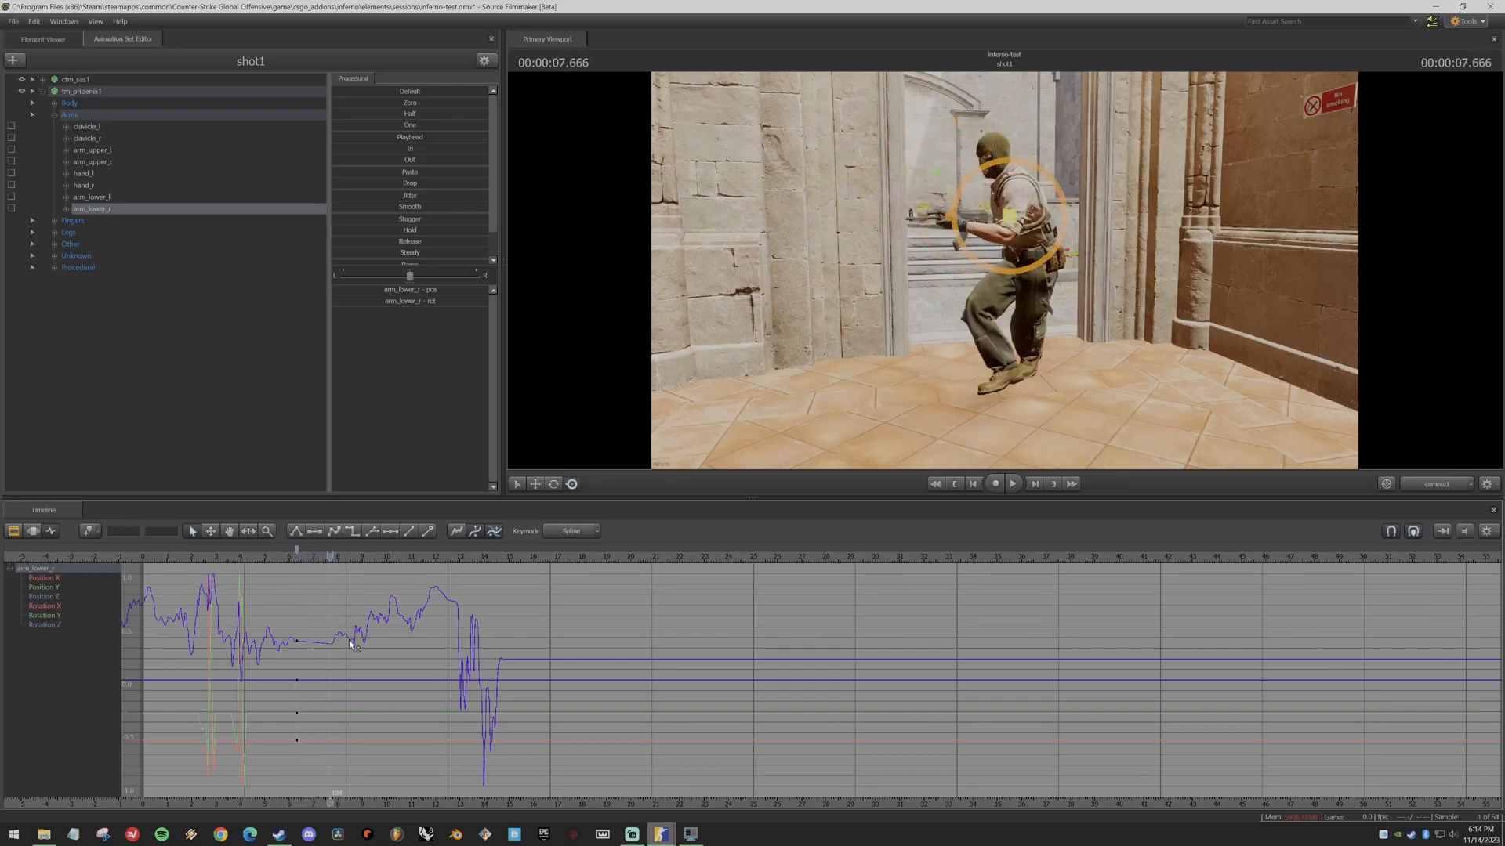
pyautogui.press('Up')
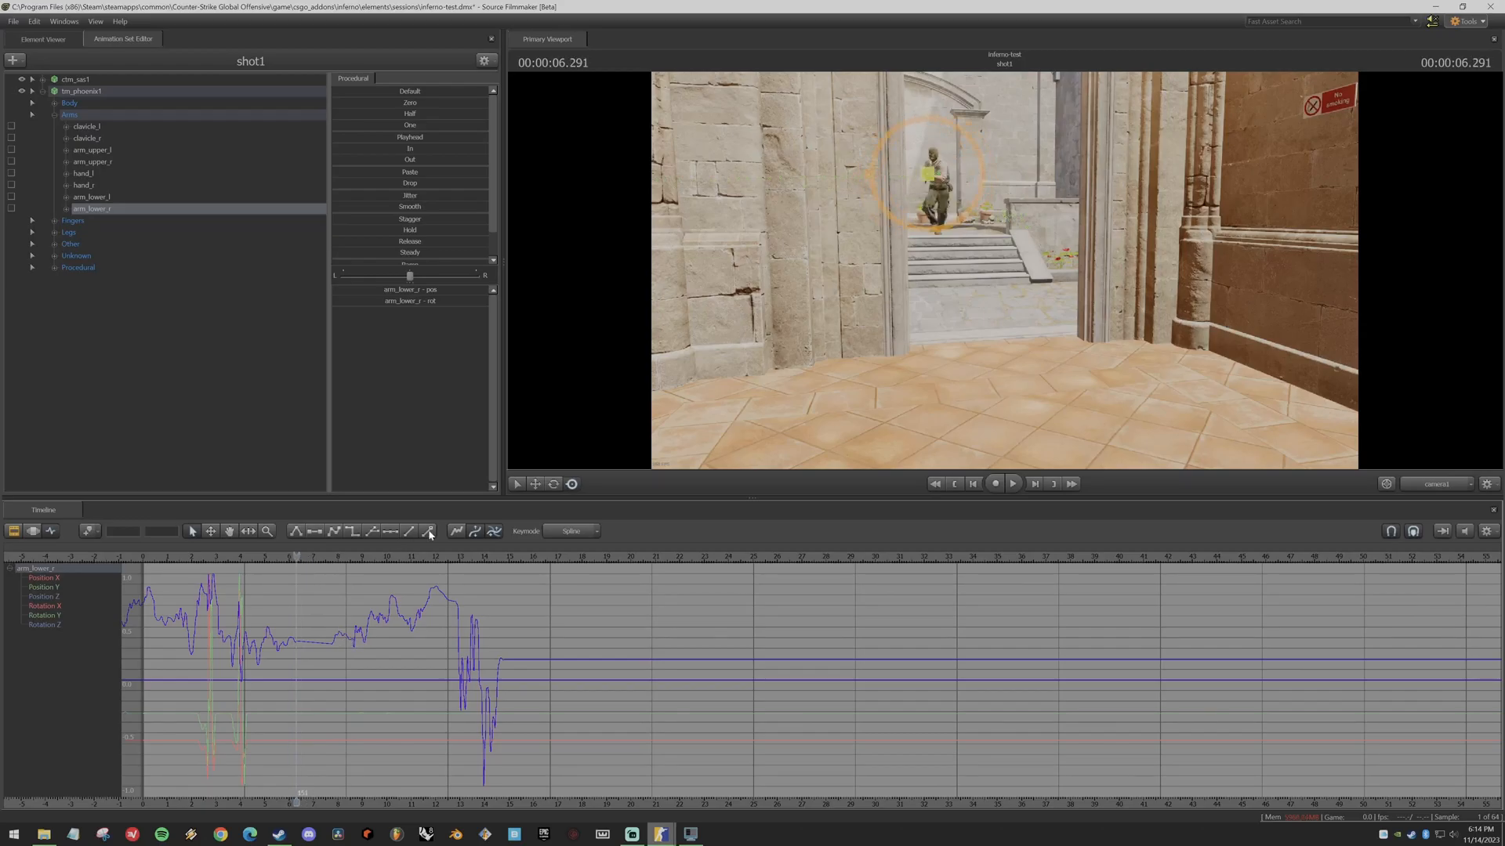
# - Using offset mode, add keyframes to the arm_lower_r bone at 00:00:07.833 and 00:00:09.333
pyautogui.moveTo(296, 557); pyautogui.dragTo(332, 558)
pyautogui.moveTo(754, 319); pyautogui.dragTo(612, 337)
pyautogui.press('w')
pyautogui.press('d')
pyautogui.press('w')
pyautogui.press('s')
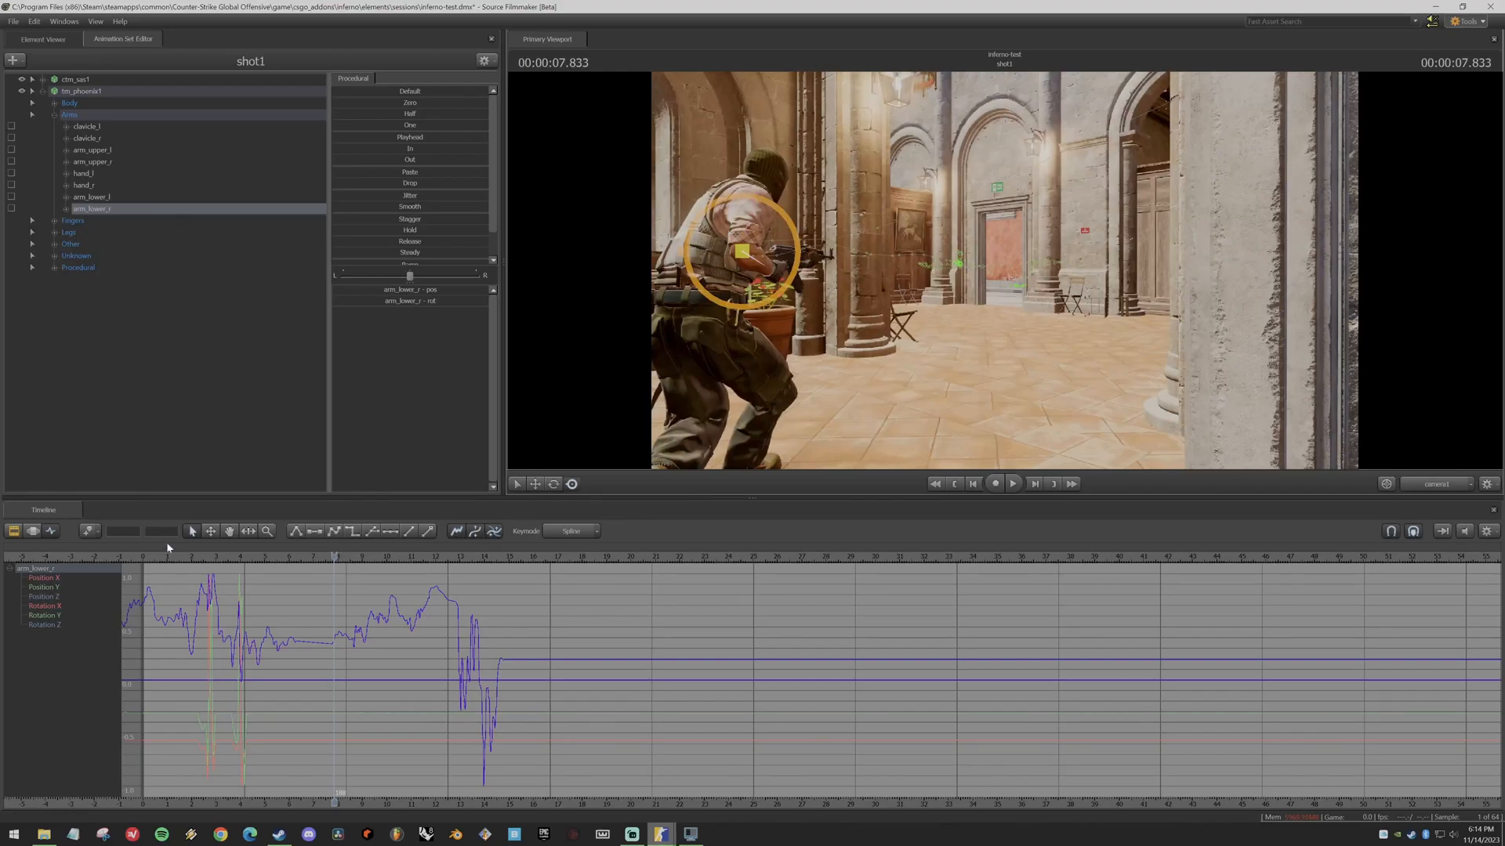
pyautogui.click(91, 536)
pyautogui.moveTo(334, 557); pyautogui.dragTo(370, 557)
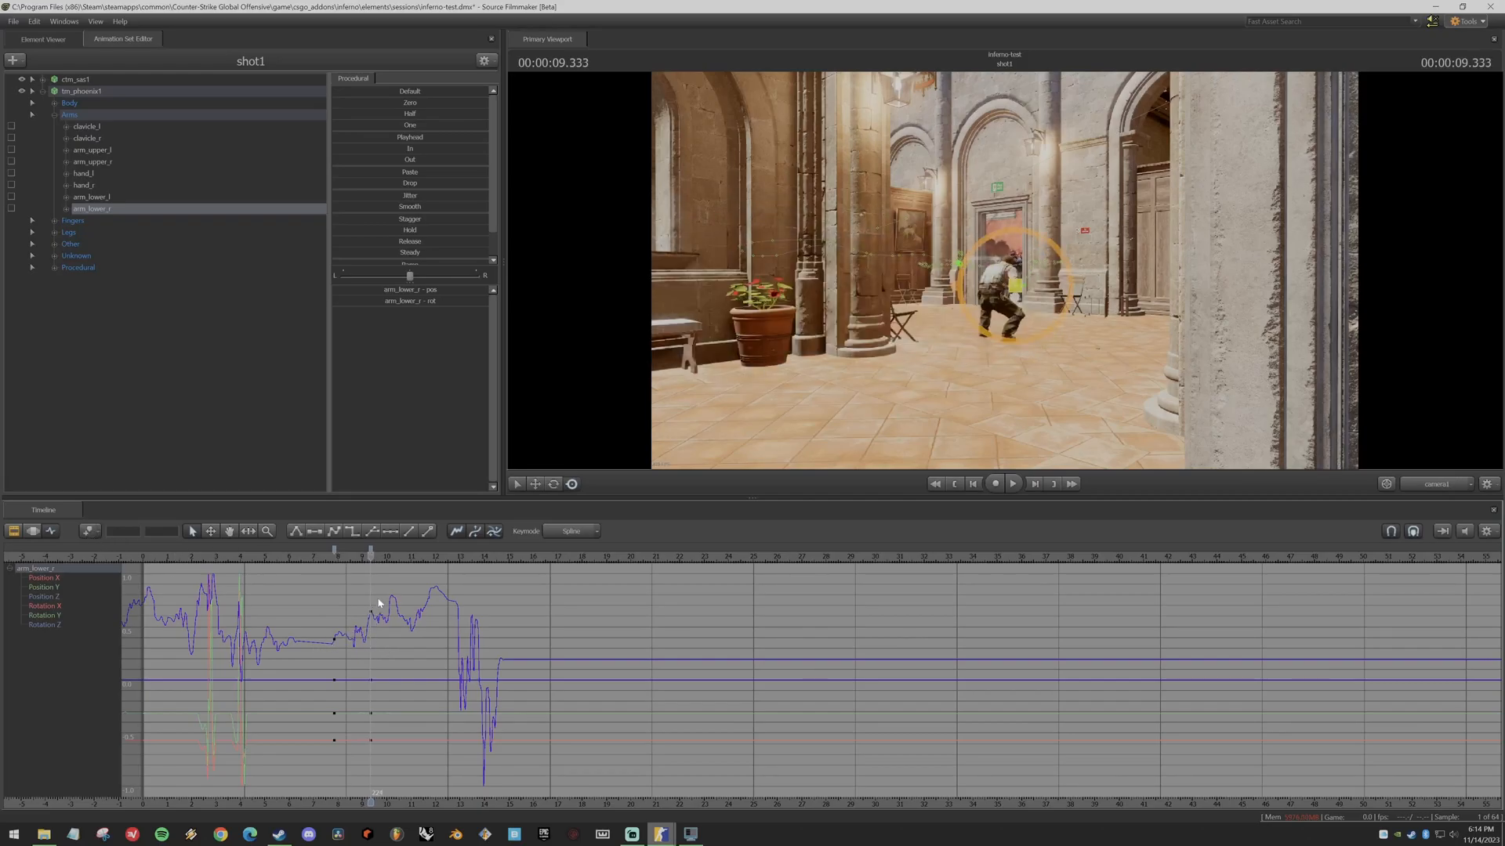
# - Select the arm_upper_l bone and add offset keyframes at 00:00:08.083 and at about 10.6 seconds
pyautogui.moveTo(369, 559); pyautogui.dragTo(339, 557)
pyautogui.moveTo(1005, 270); pyautogui.dragTo(783, 251)
pyautogui.moveTo(1018, 330); pyautogui.dragTo(1045, 405)
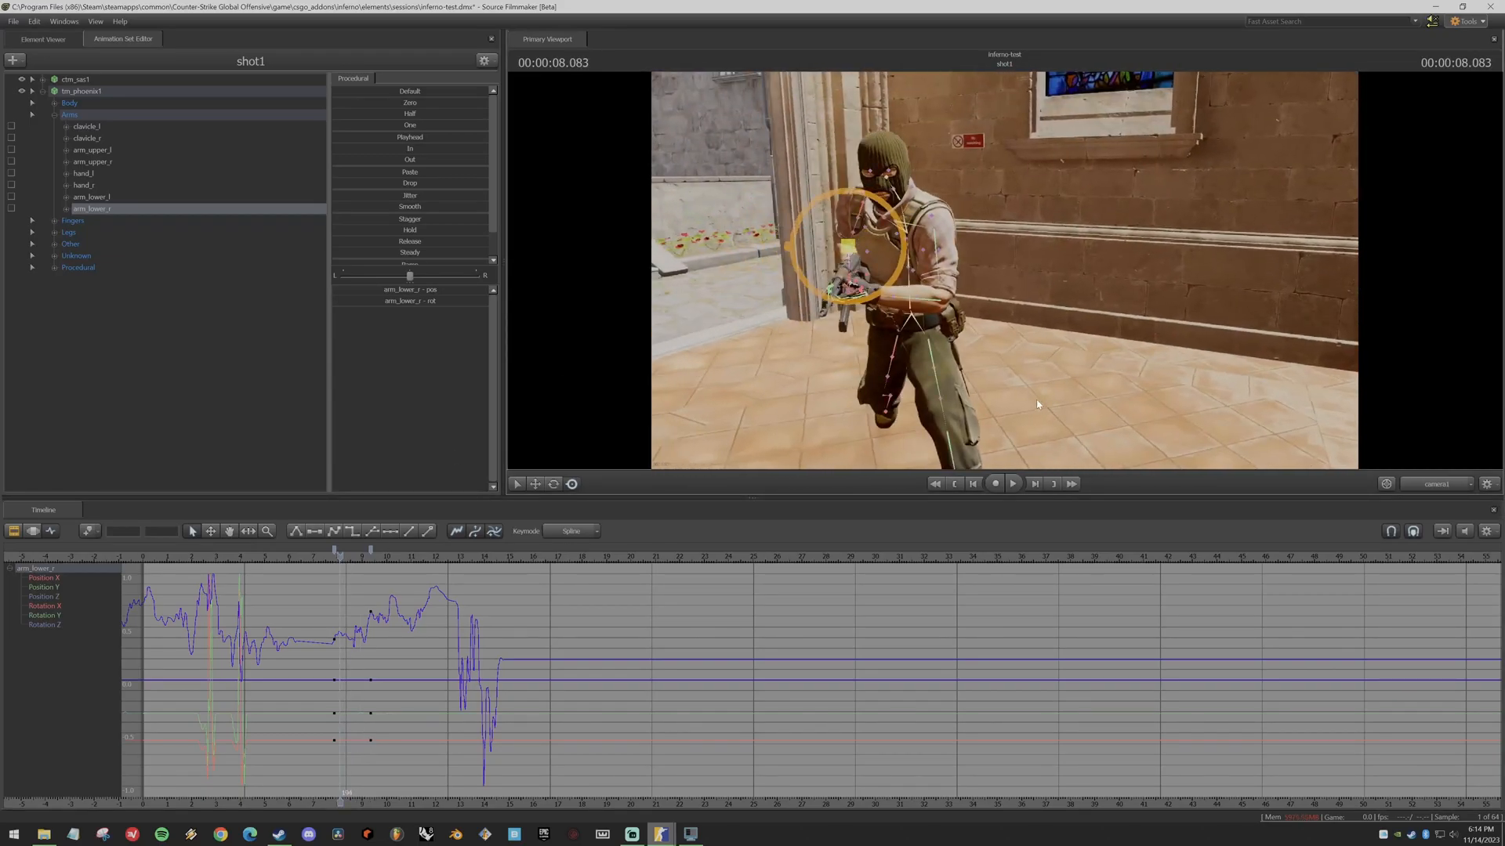
pyautogui.click(938, 247)
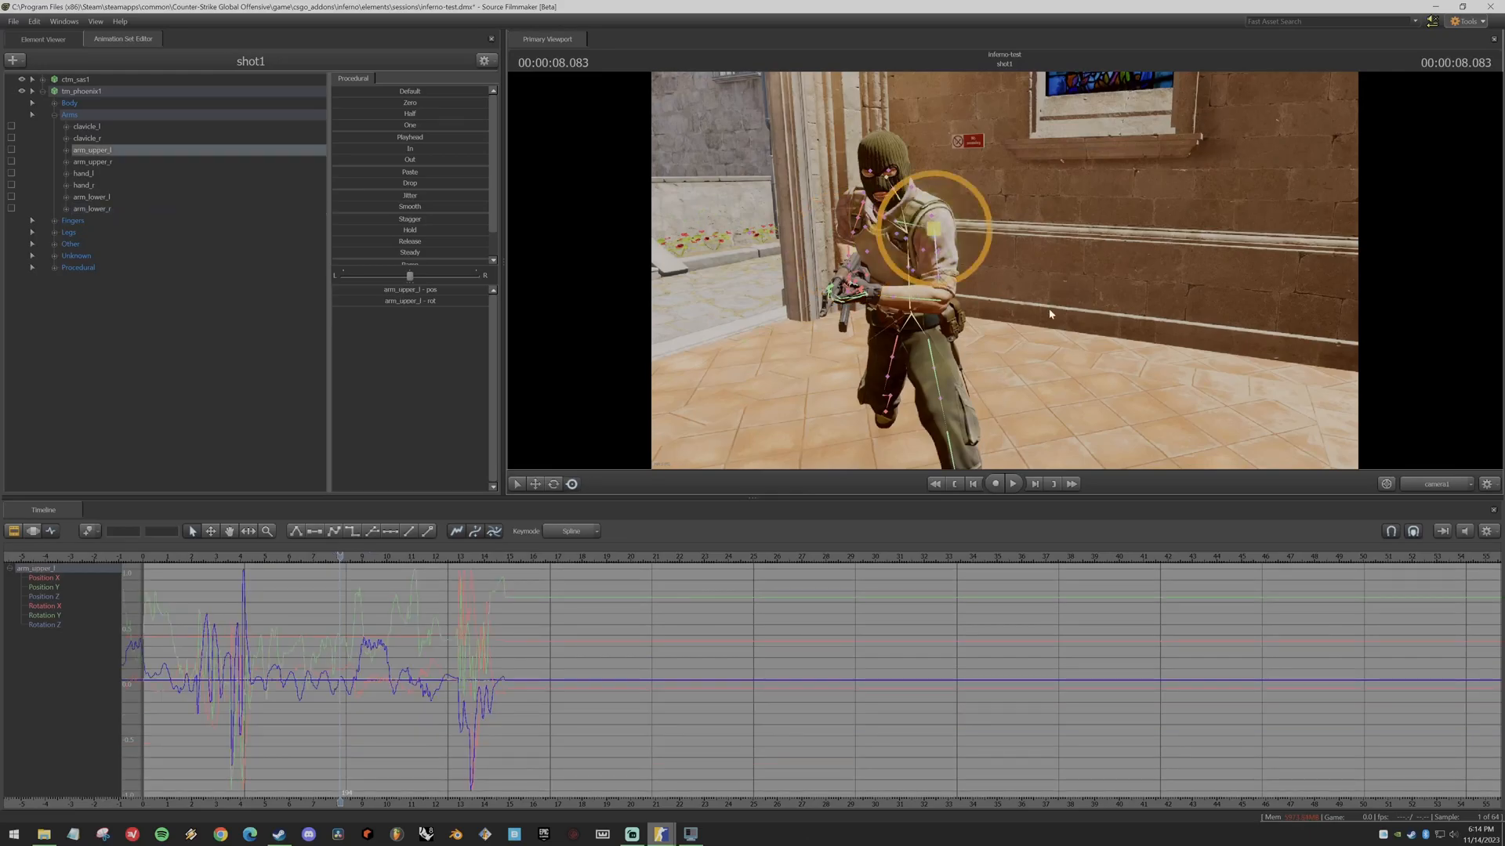
pyautogui.click(90, 536)
pyautogui.press('s')
pyautogui.moveTo(902, 337)
pyautogui.mouseDown()
pyautogui.moveTo(878, 267)
pyautogui.moveTo(850, 329)
pyautogui.moveTo(881, 331)
pyautogui.mouseUp()
pyautogui.press('d')
# - Rotate the arm_upper_l bone into a new pose at 00:00:09.250 and scrub back to 00:00:07.958 to review it
pyautogui.moveTo(341, 556)
pyautogui.mouseDown()
pyautogui.moveTo(400, 556)
pyautogui.moveTo(368, 556)
pyautogui.mouseUp()
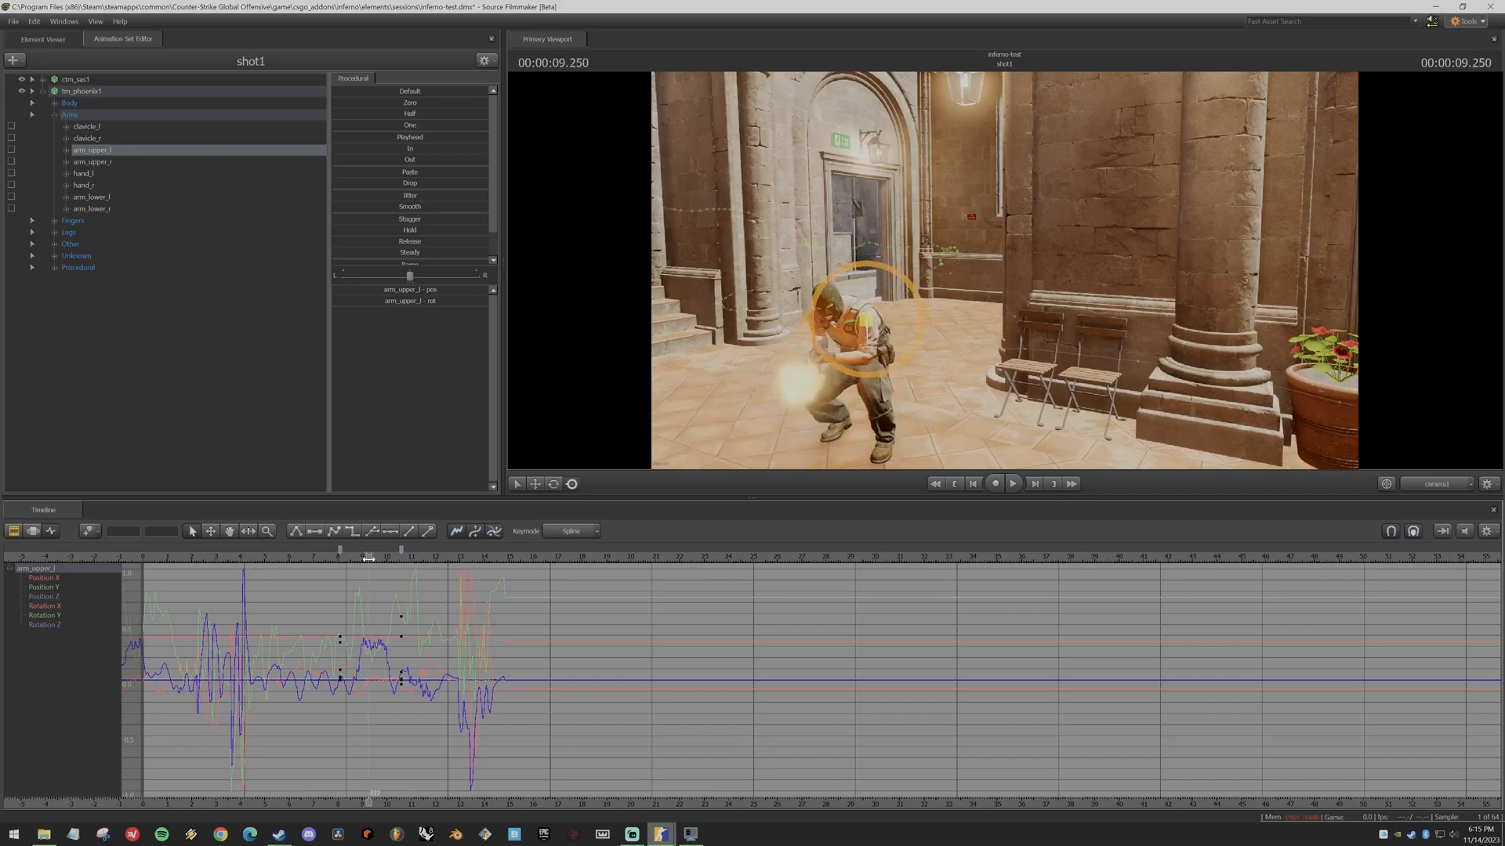
pyautogui.moveTo(907, 332); pyautogui.dragTo(638, 457)
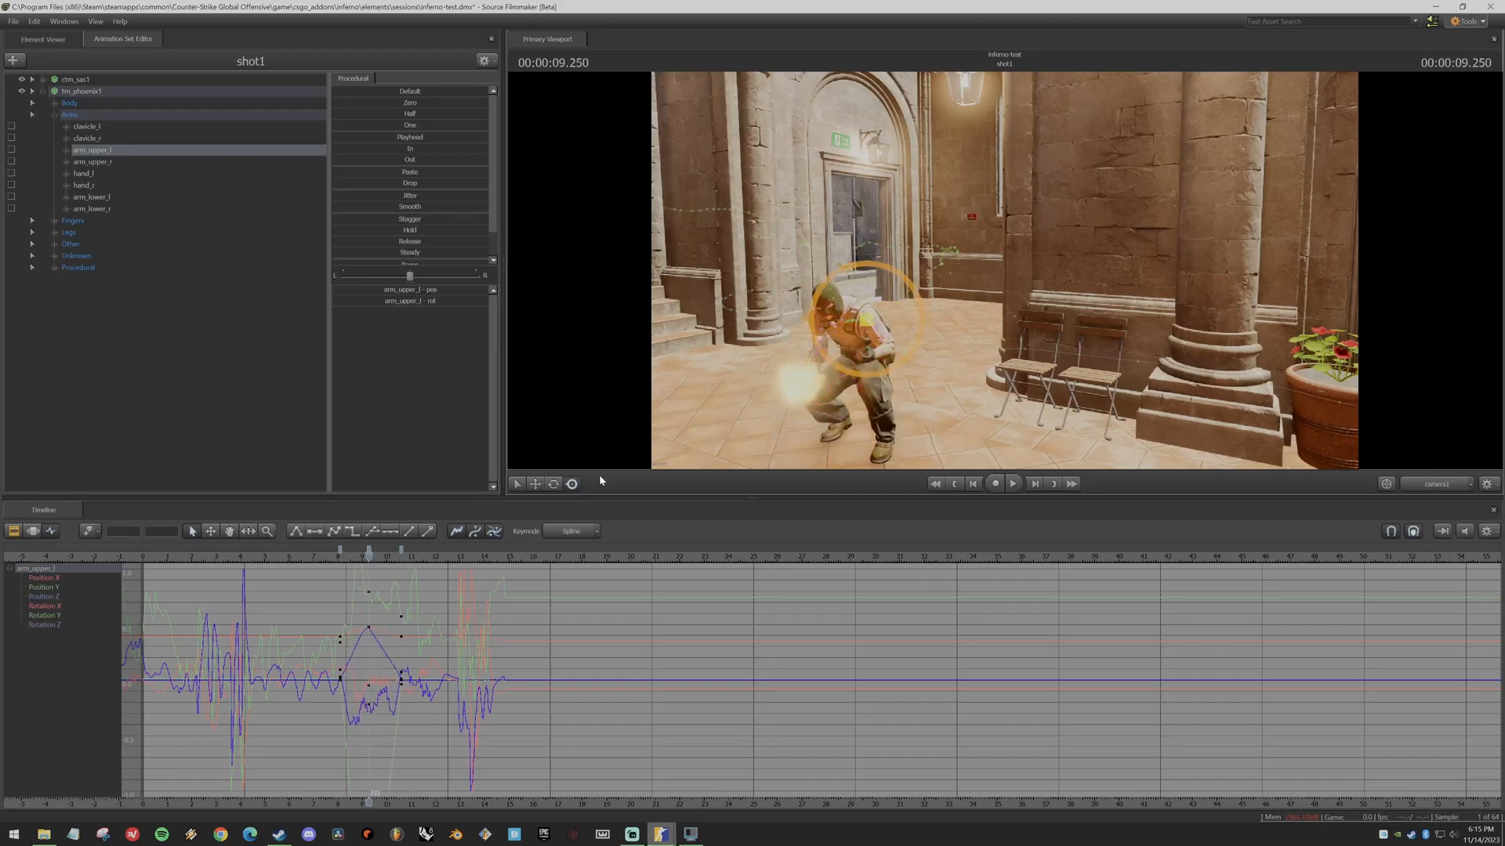
pyautogui.moveTo(849, 343); pyautogui.dragTo(501, 510)
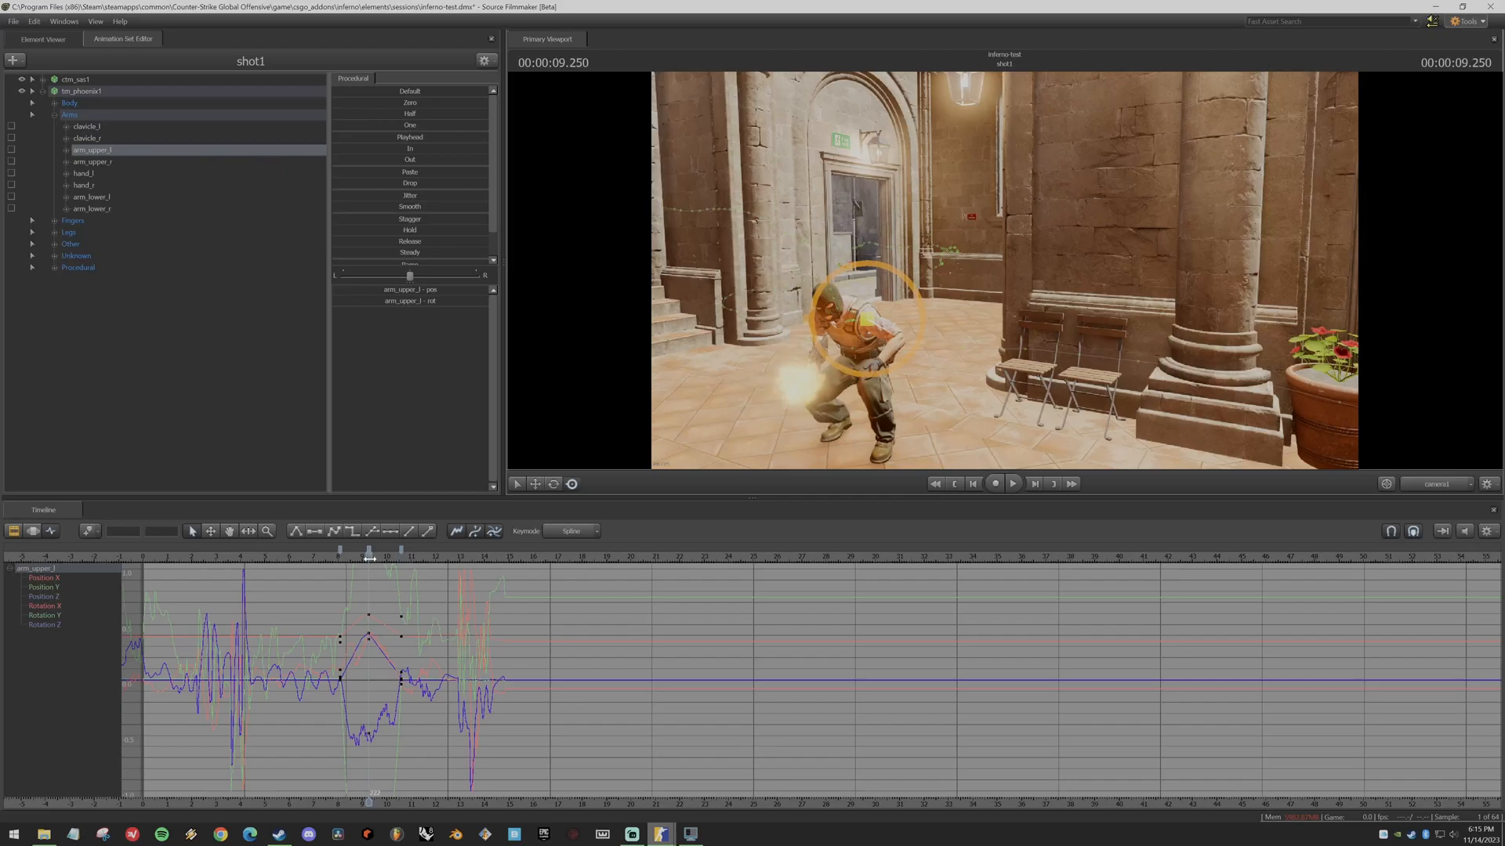
pyautogui.moveTo(369, 558); pyautogui.dragTo(338, 558)
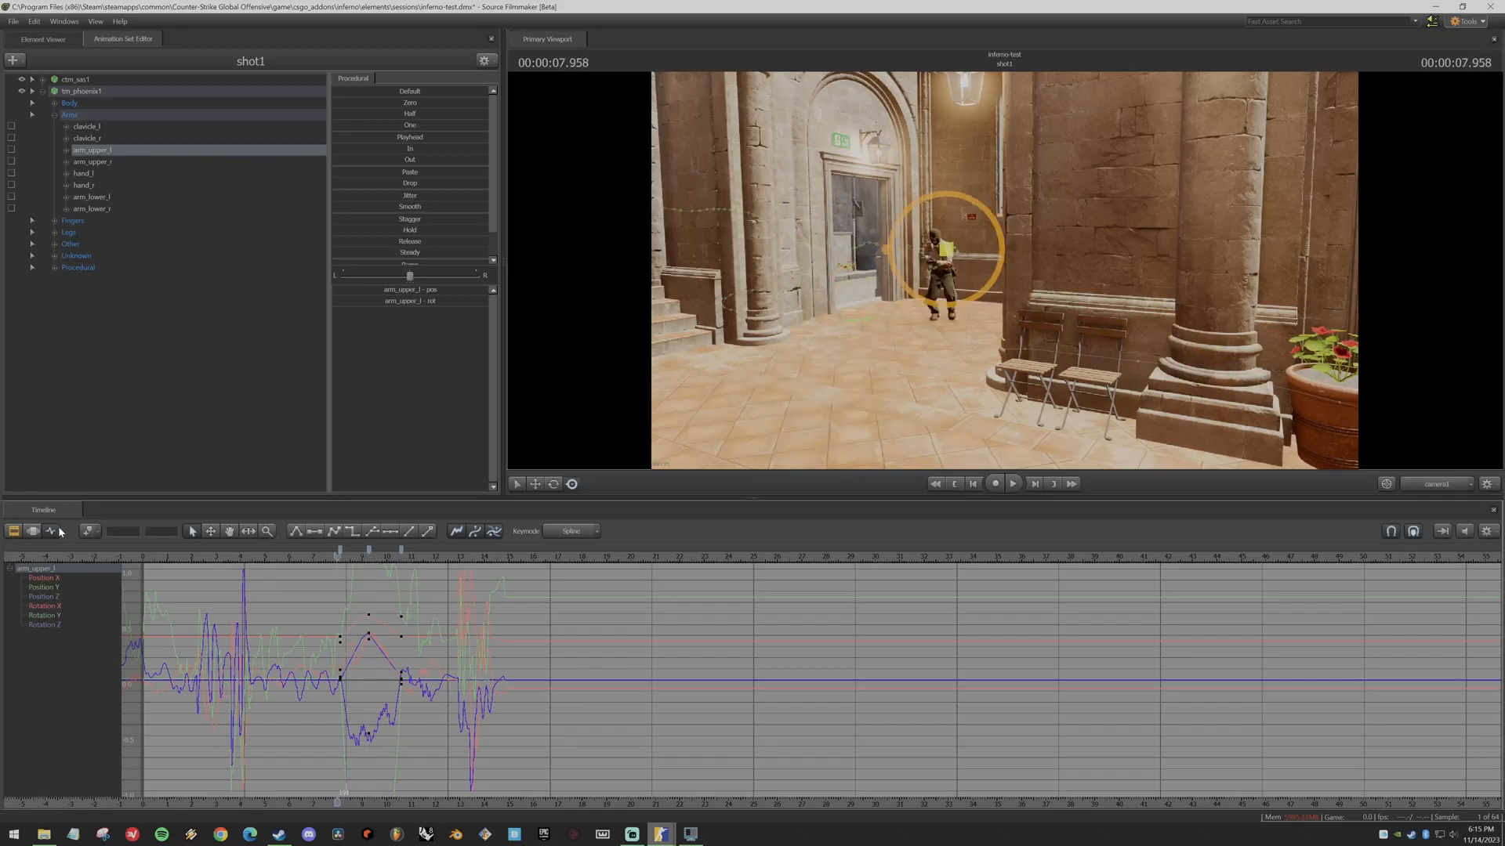
# - Set the time scale of the shot1 clip to 0.25
pyautogui.click(13, 532)
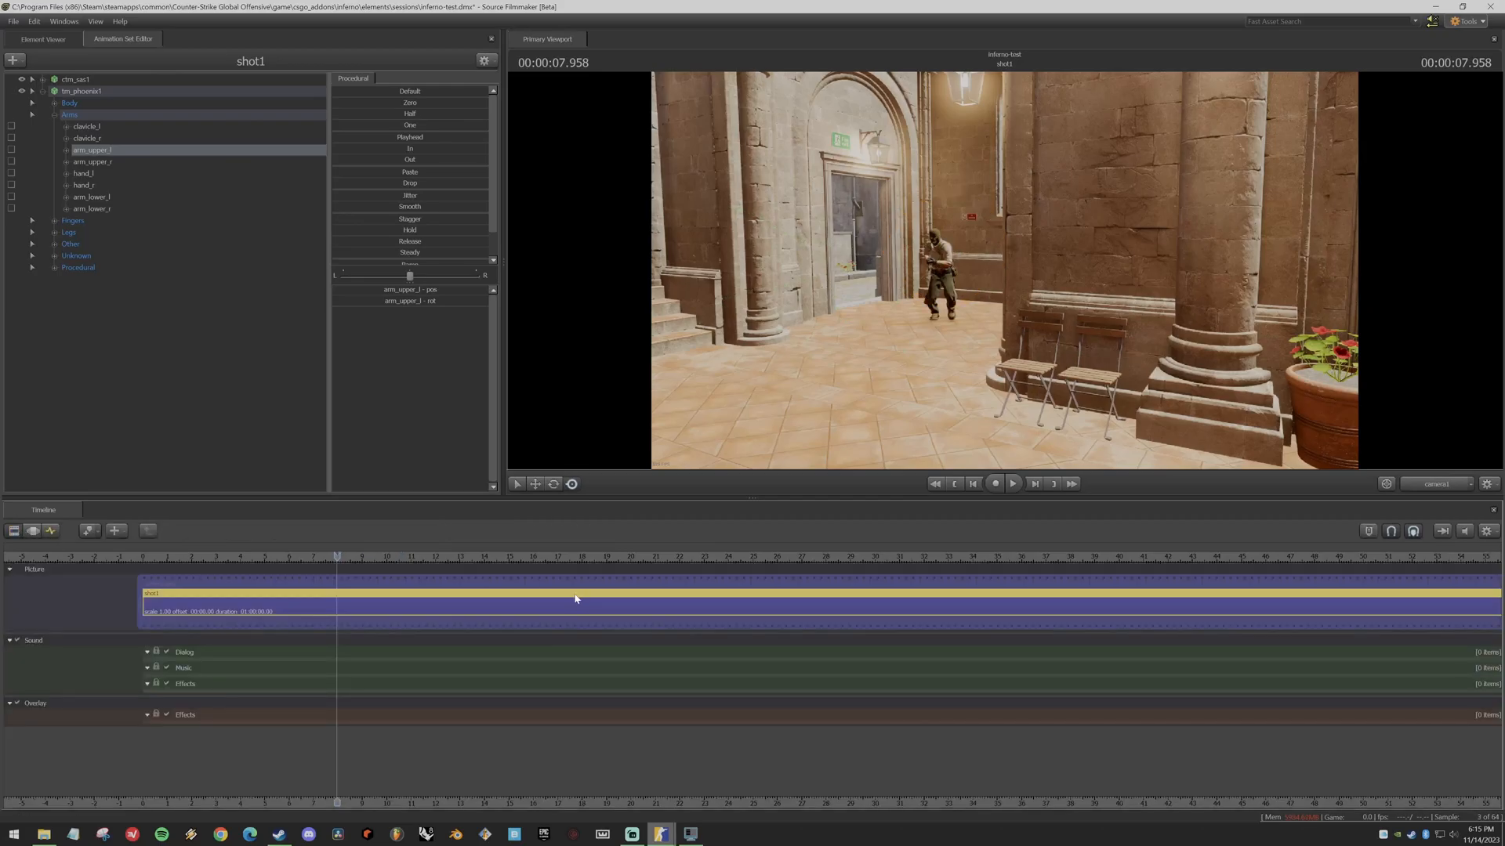
pyautogui.rightClick(414, 603)
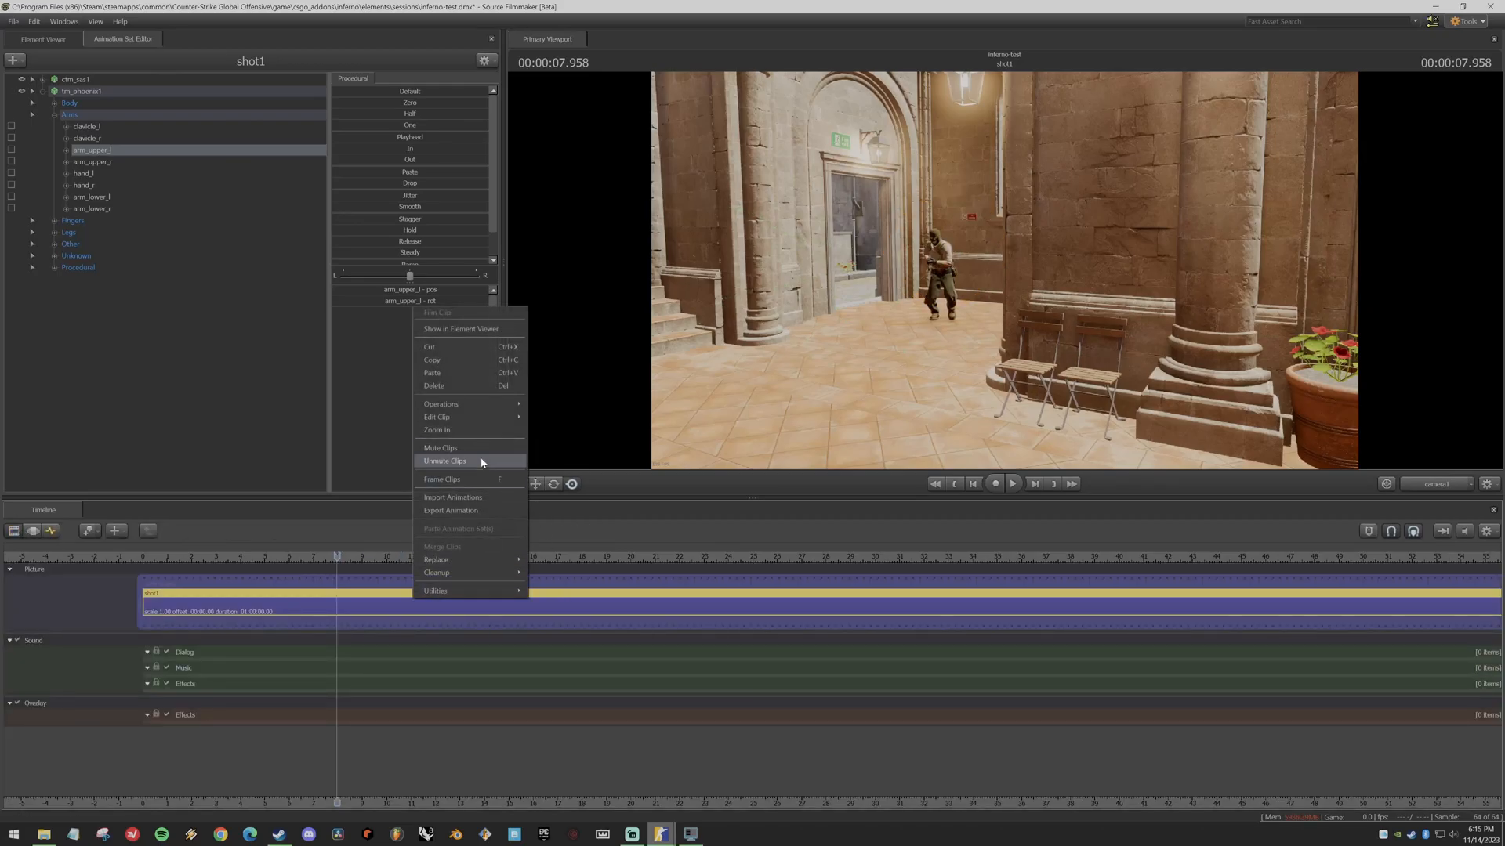
pyautogui.moveTo(480, 413)
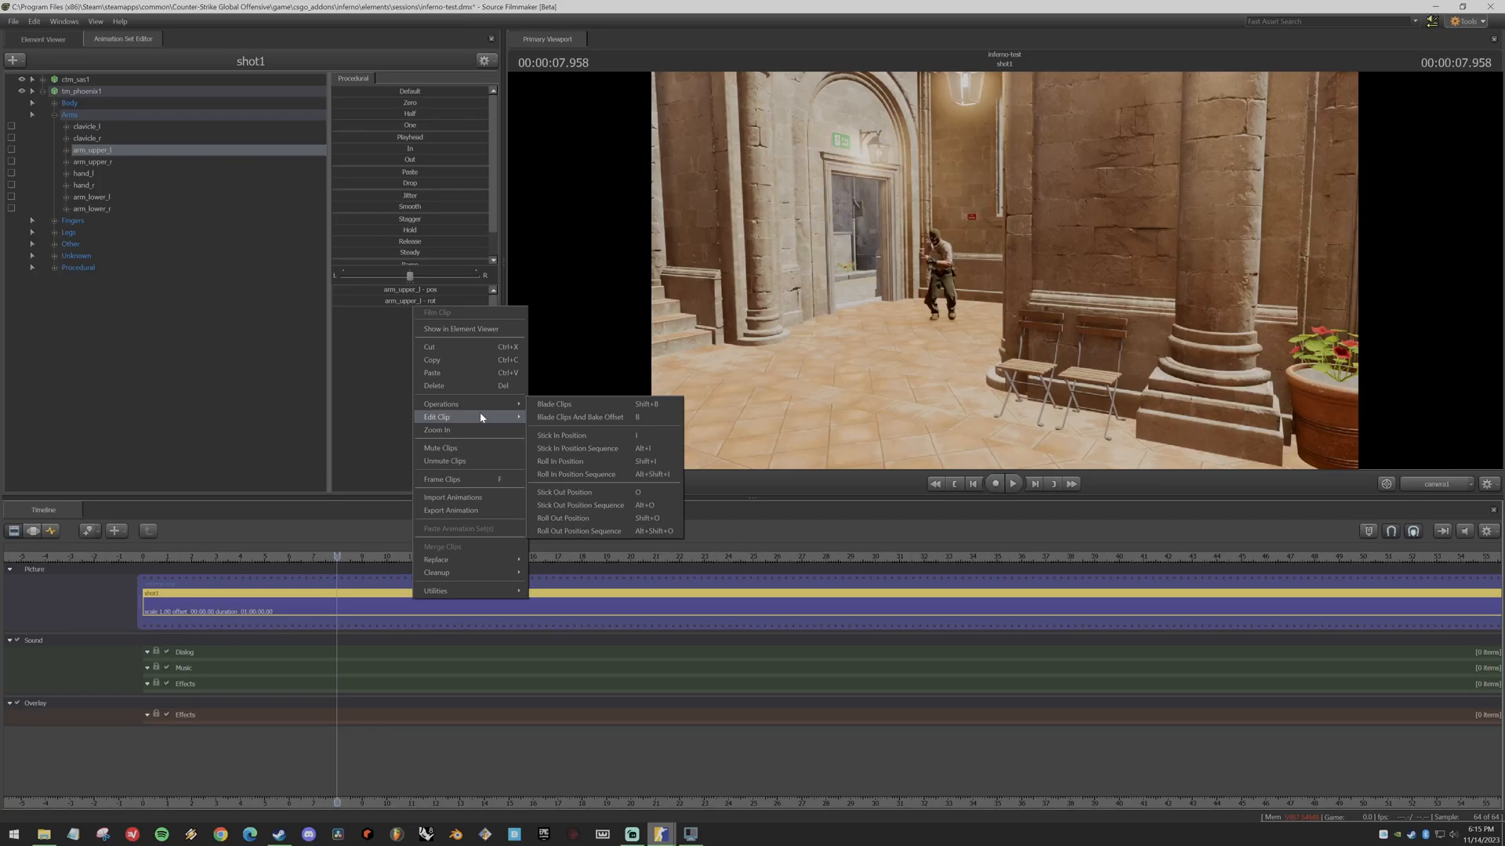
pyautogui.moveTo(480, 417)
pyautogui.click(581, 501)
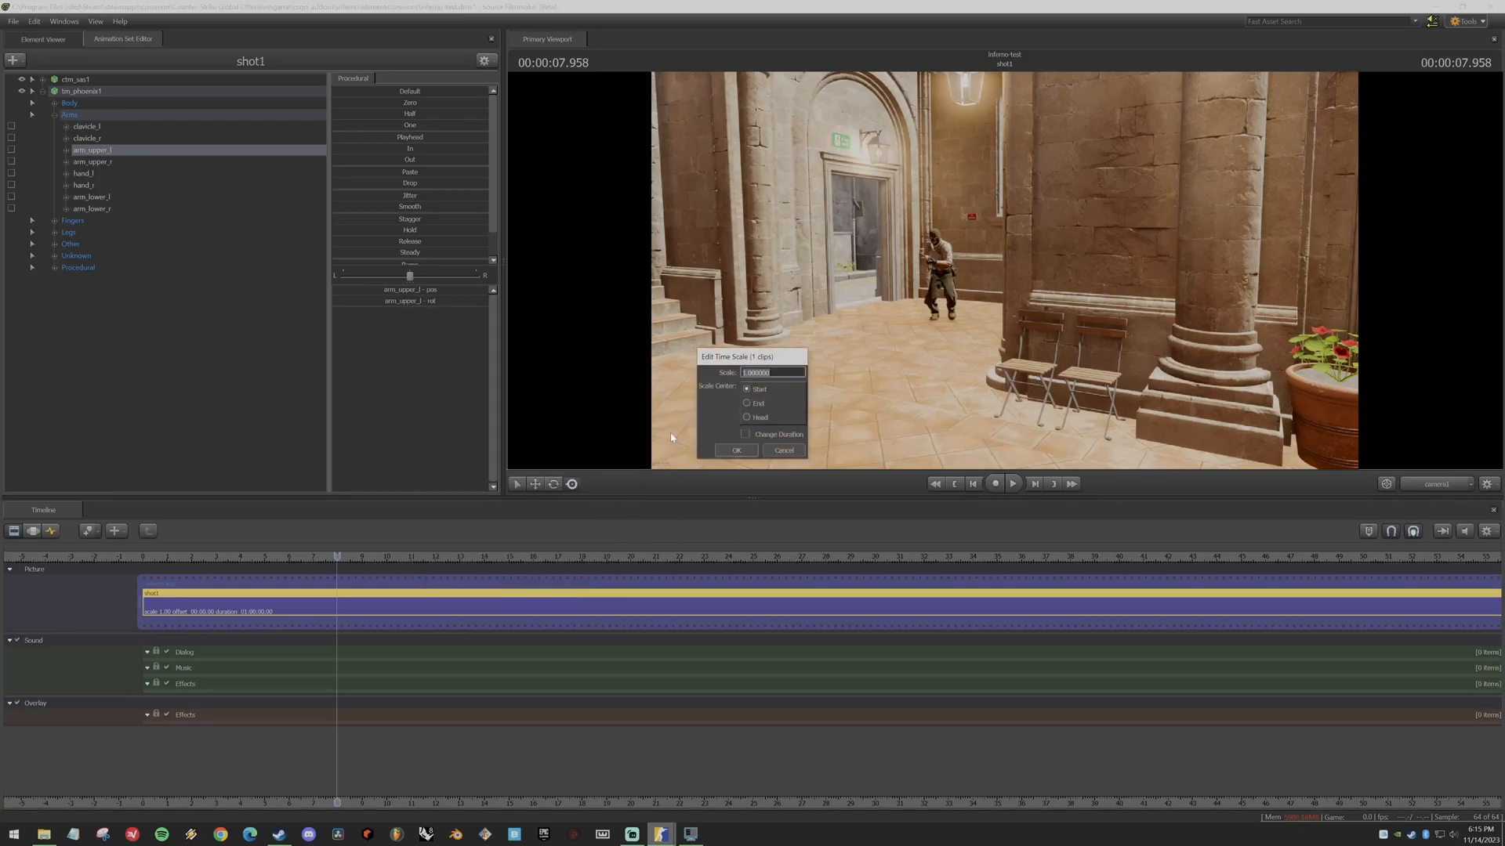
pyautogui.click(745, 452)
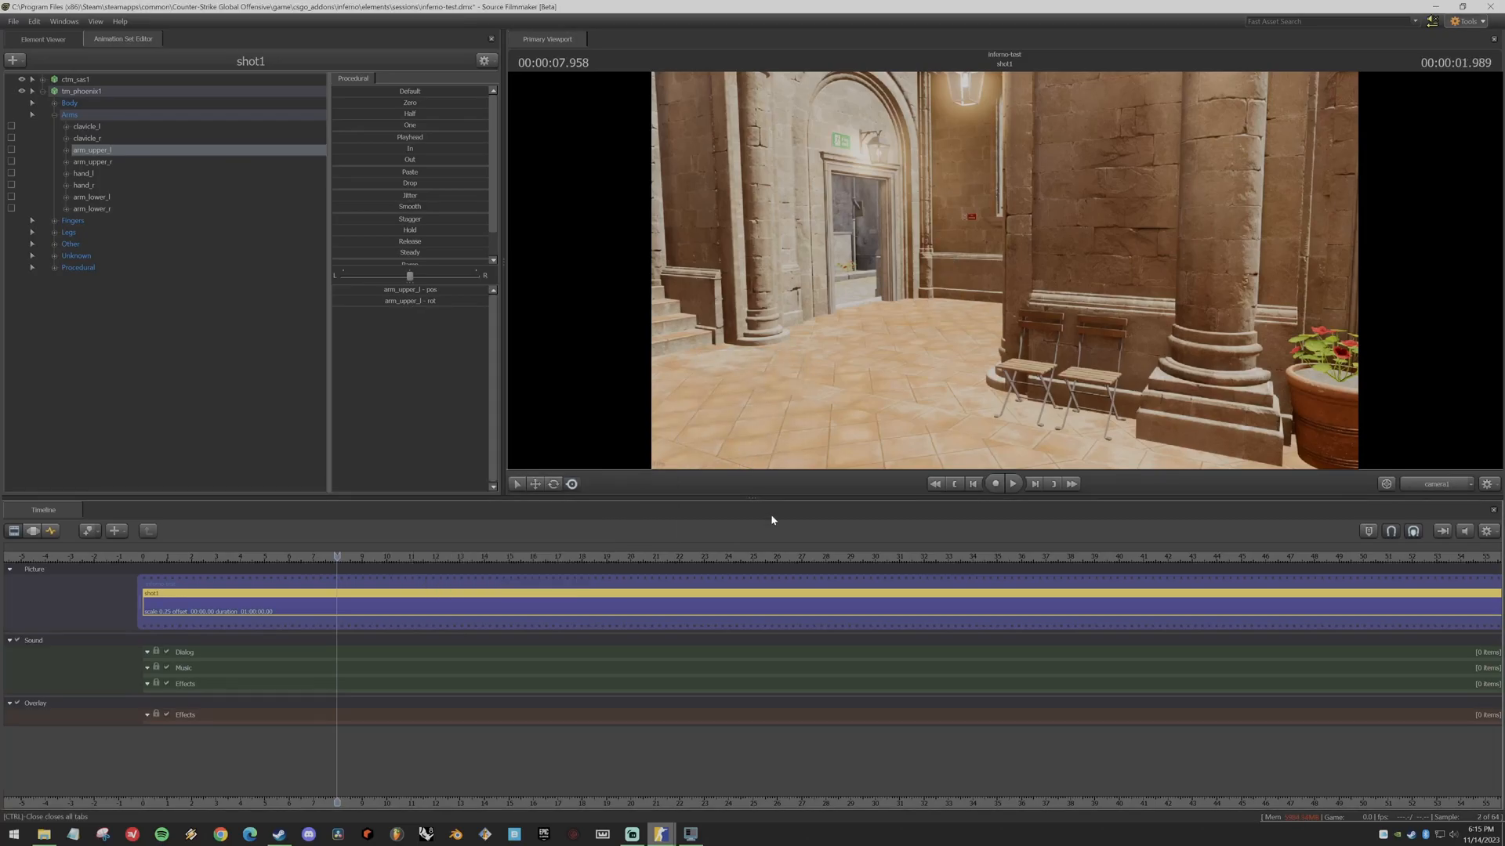
# - Show the slowed arm_upper_l curves in the Graph Editor, refit their normalization around the three keys, and place the playhead at 00:00:32.375
pyautogui.click(45, 532)
pyautogui.moveTo(339, 559); pyautogui.dragTo(901, 558)
pyautogui.moveTo(997, 804); pyautogui.dragTo(598, 805, button='middle')
pyautogui.scroll(5, 653, 693)
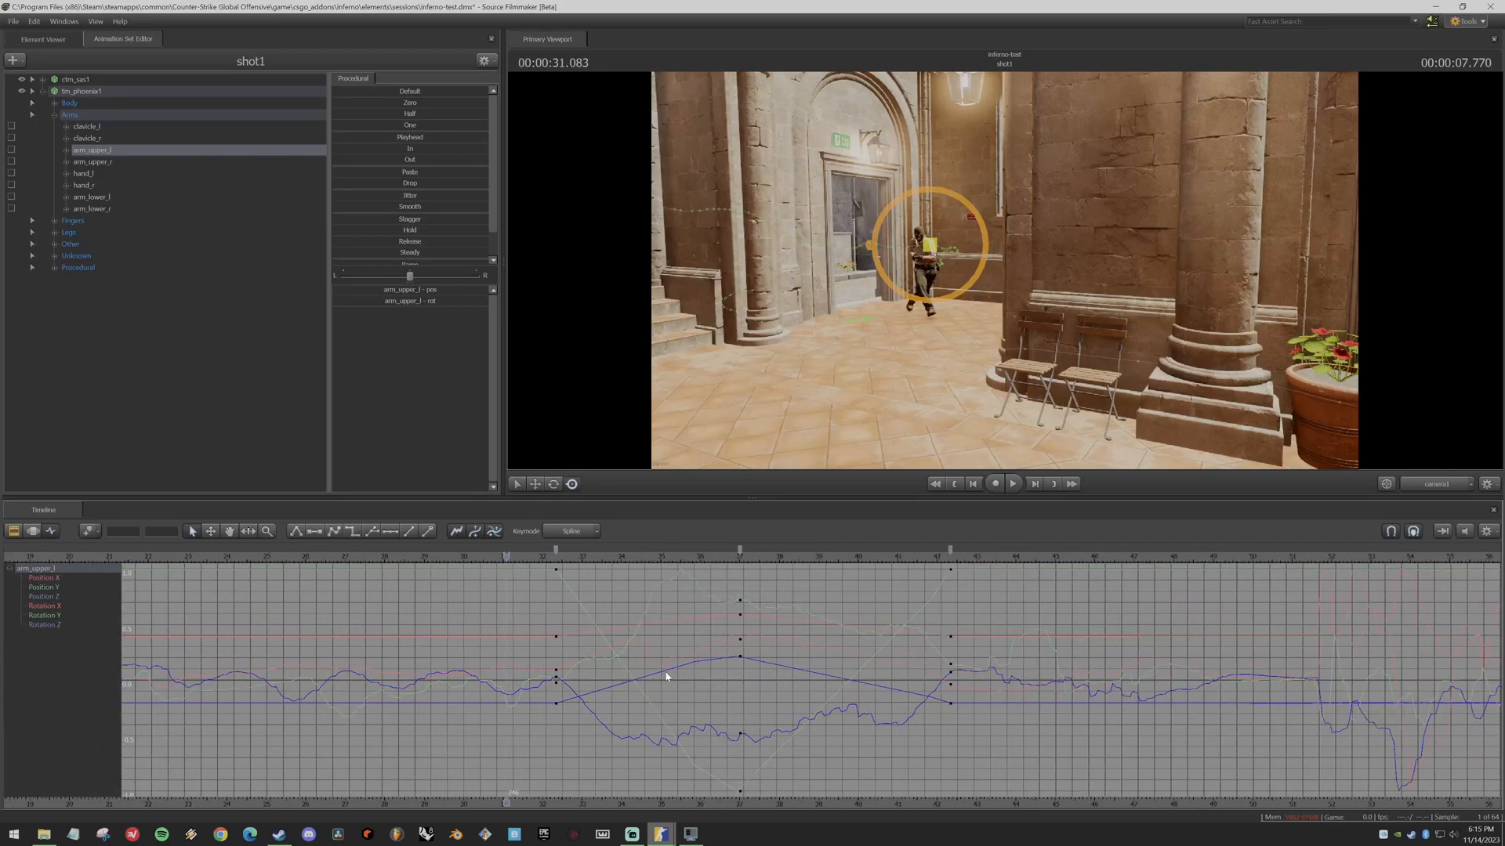
pyautogui.moveTo(616, 797); pyautogui.dragTo(520, 798, button='middle')
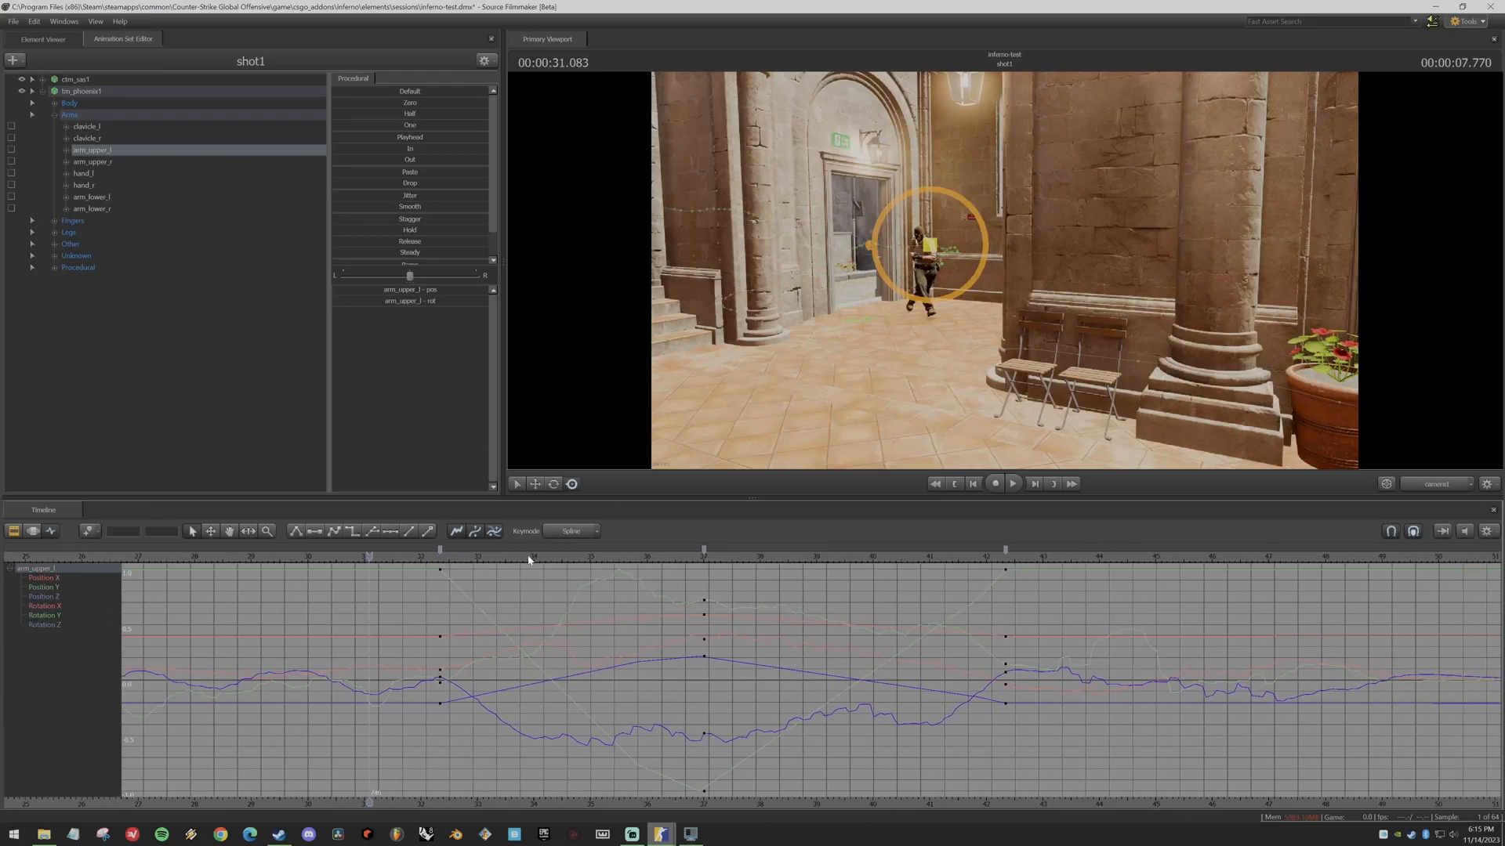
pyautogui.click(494, 534)
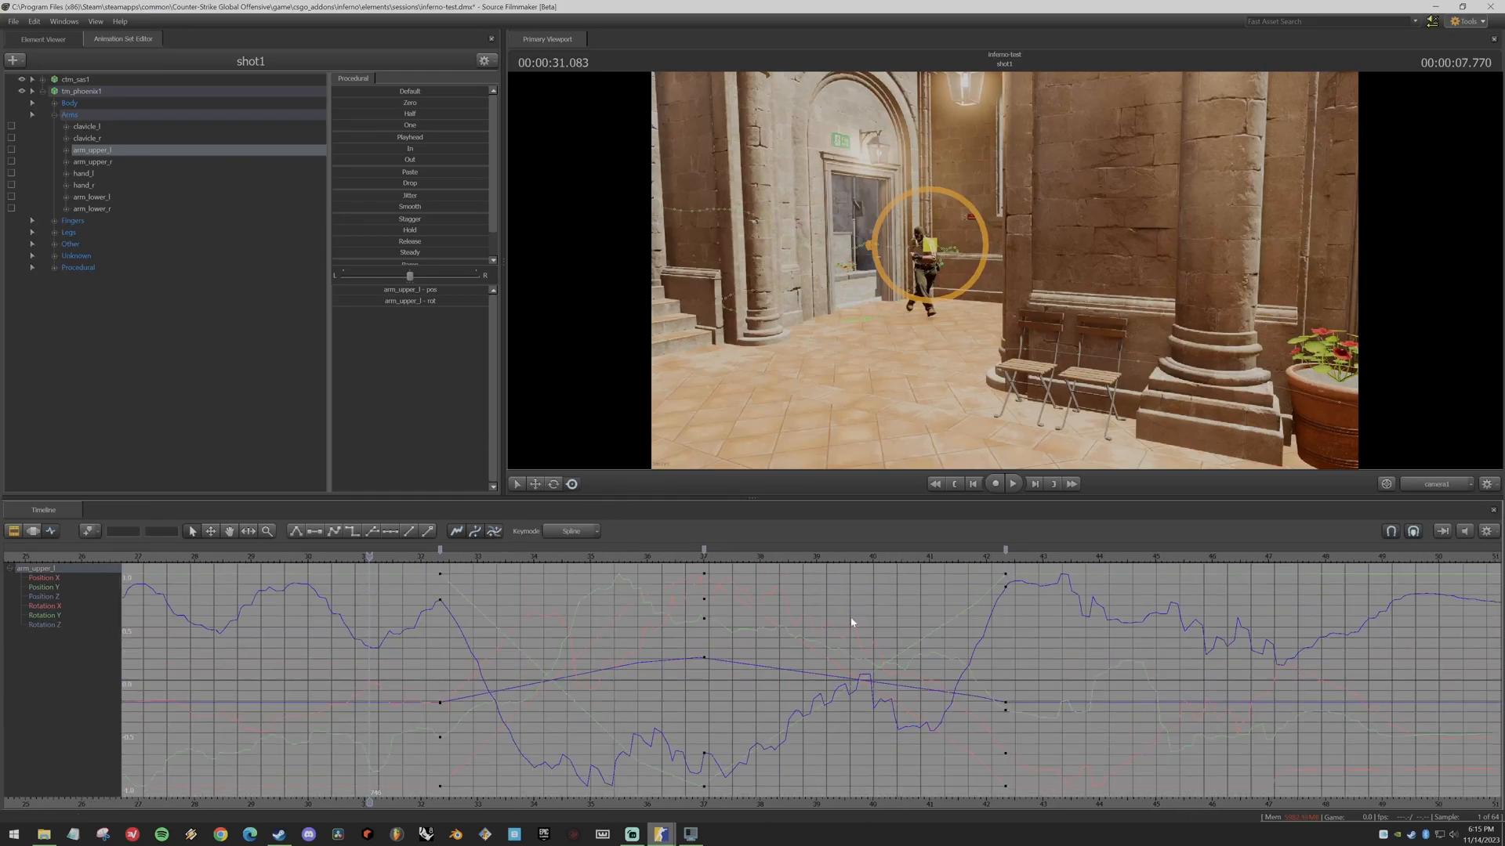
pyautogui.moveTo(379, 555); pyautogui.dragTo(455, 607)
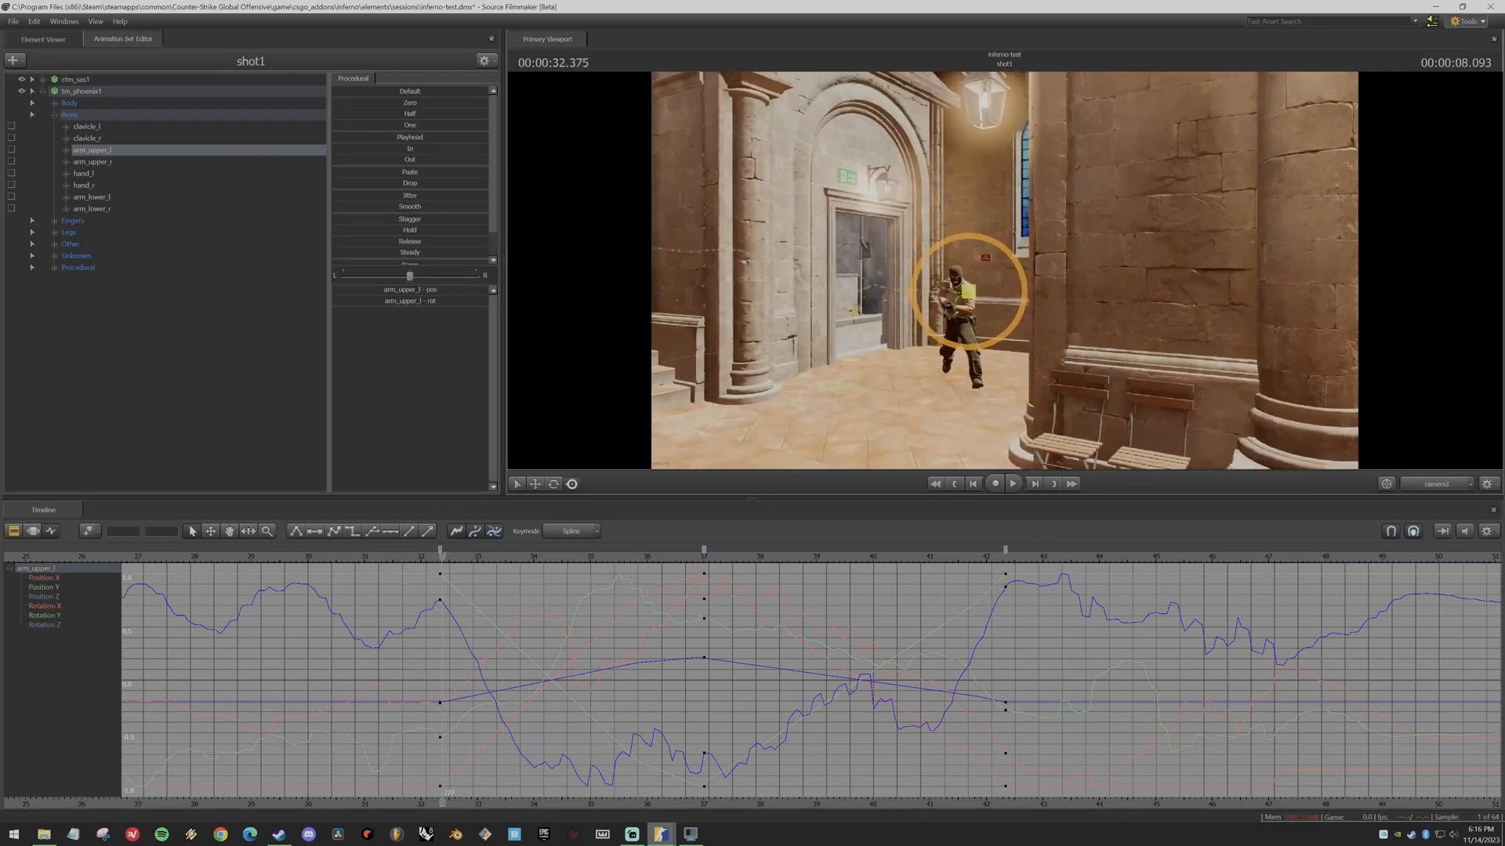
# - Copy the scene camera to the Work Camera and position it behind the running tm_phoenix character
pyautogui.moveTo(979, 215)
pyautogui.mouseDown()
pyautogui.moveTo(1116, 242)
pyautogui.moveTo(979, 215)
pyautogui.mouseUp()
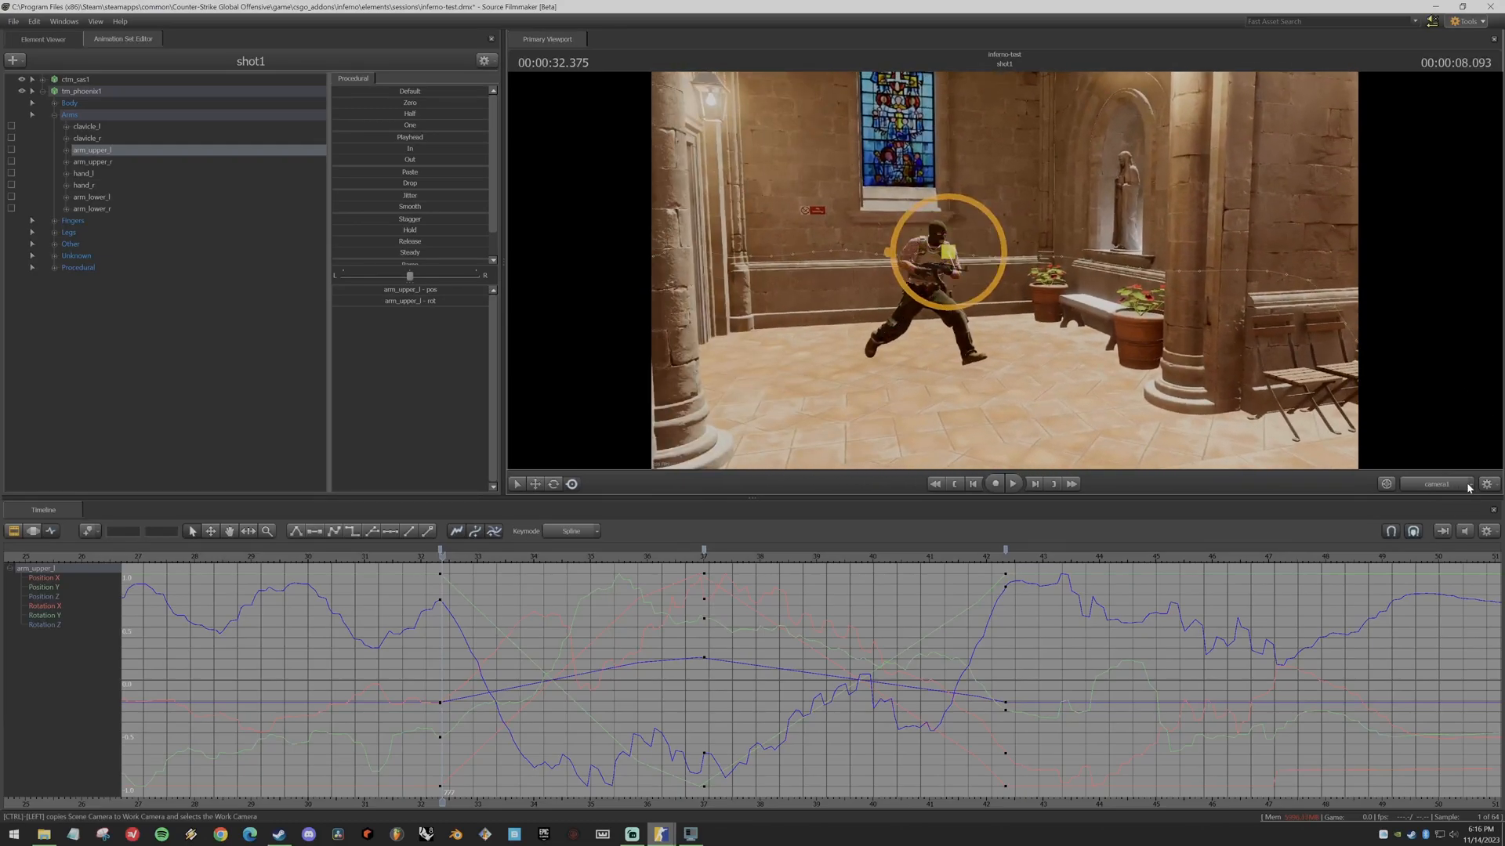
pyautogui.keyDown('ctrl'); pyautogui.click(1469, 484); pyautogui.keyUp('ctrl')
pyautogui.moveTo(1004, 270)
pyautogui.mouseDown()
pyautogui.moveTo(1019, 439)
pyautogui.moveTo(999, 244)
pyautogui.mouseUp()
# - Create an animation set for a new camera and make camera2 the scene camera
pyautogui.rightClick(92, 152)
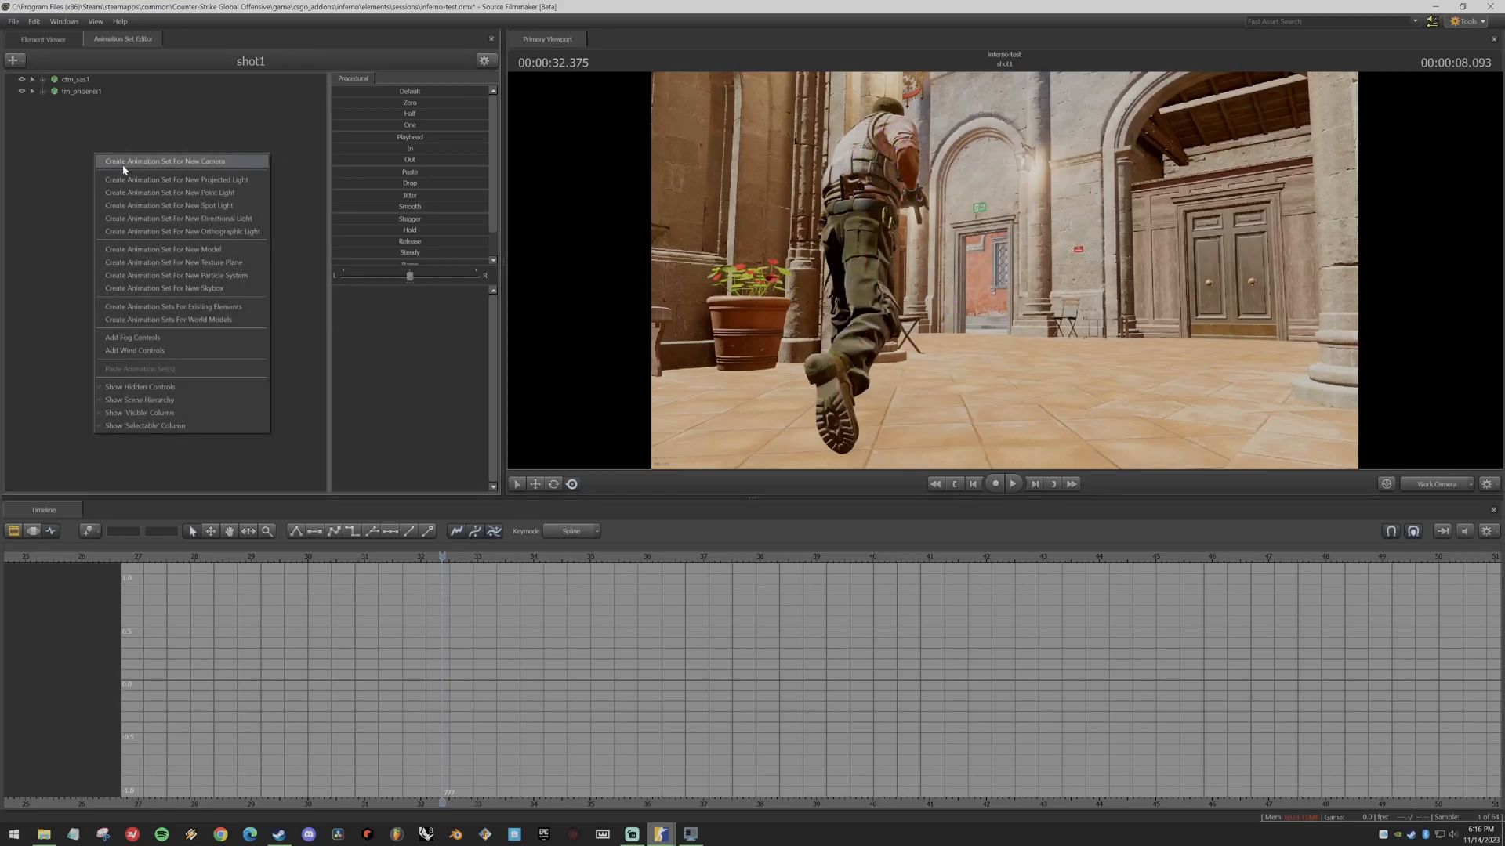
pyautogui.click(123, 163)
pyautogui.click(75, 104)
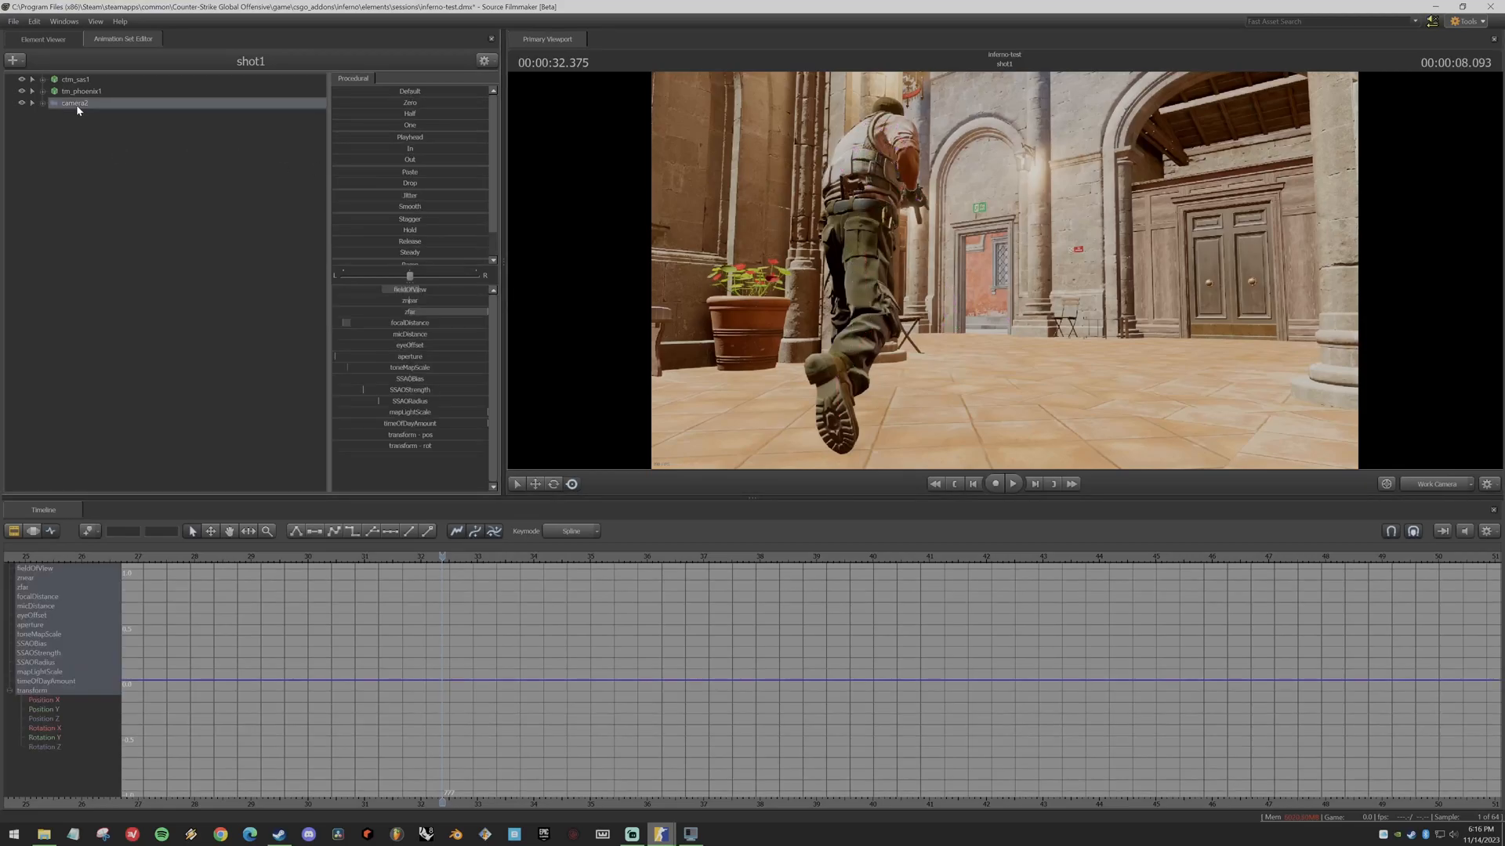
pyautogui.click(1472, 485)
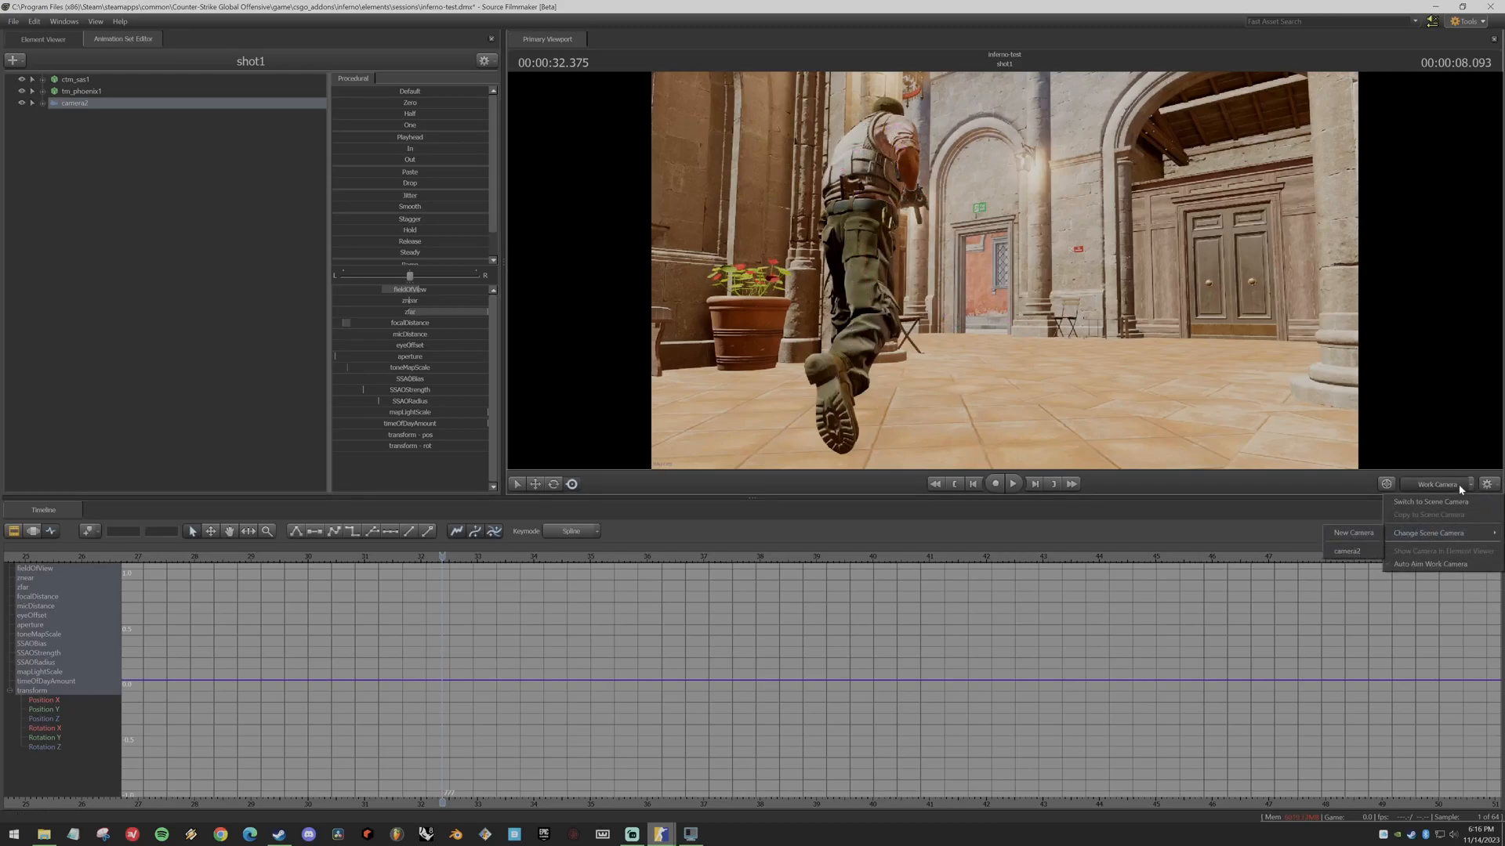
pyautogui.click(1356, 552)
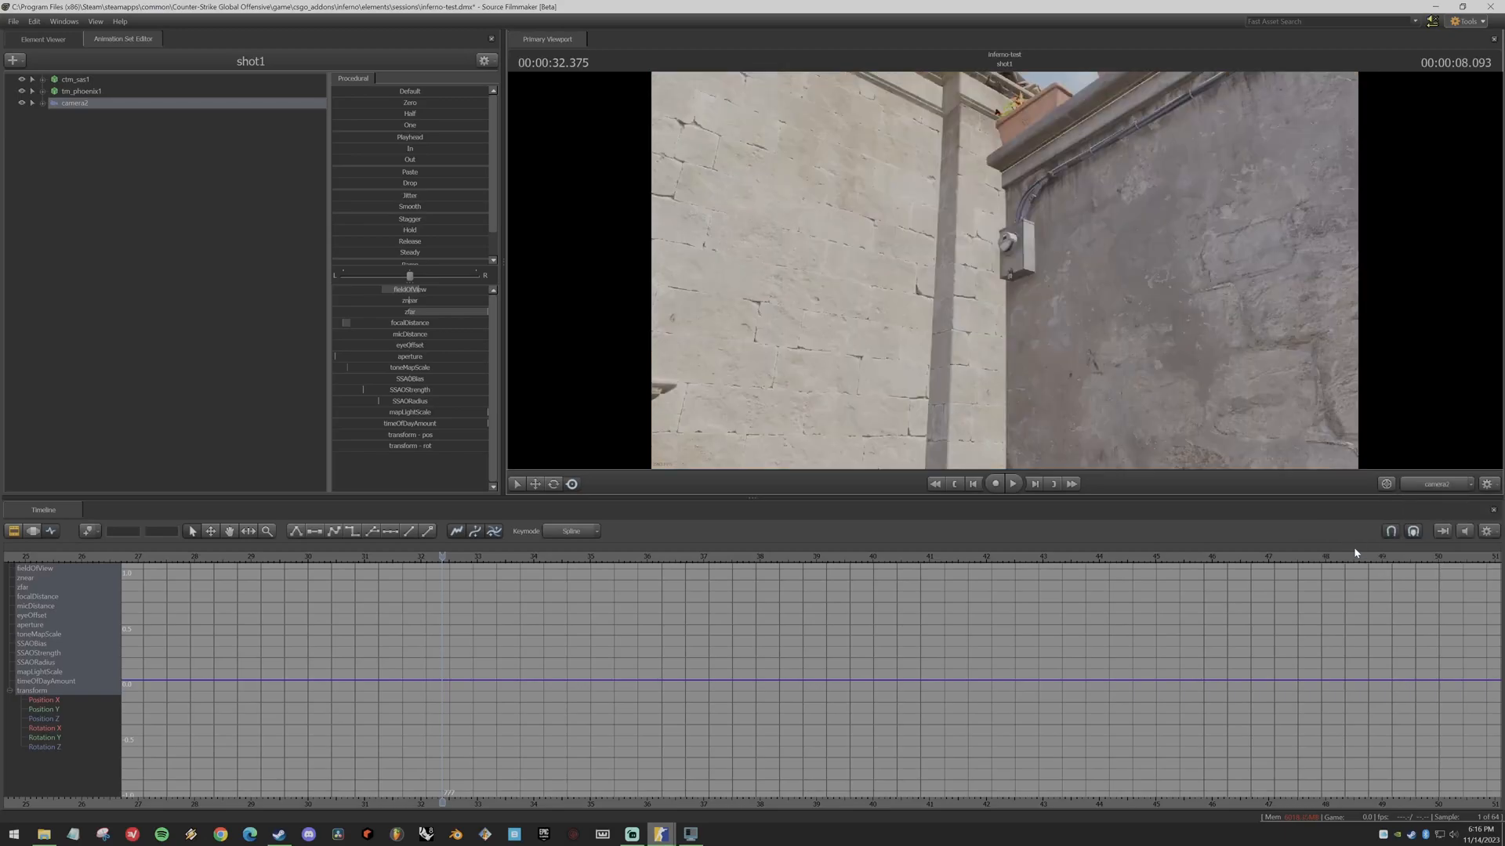
# - Fly camera2 into position behind the running character at 00:00:32.375
pyautogui.moveTo(960, 215); pyautogui.dragTo(1131, 333)
pyautogui.press('w')
pyautogui.press('w')
pyautogui.press('s')
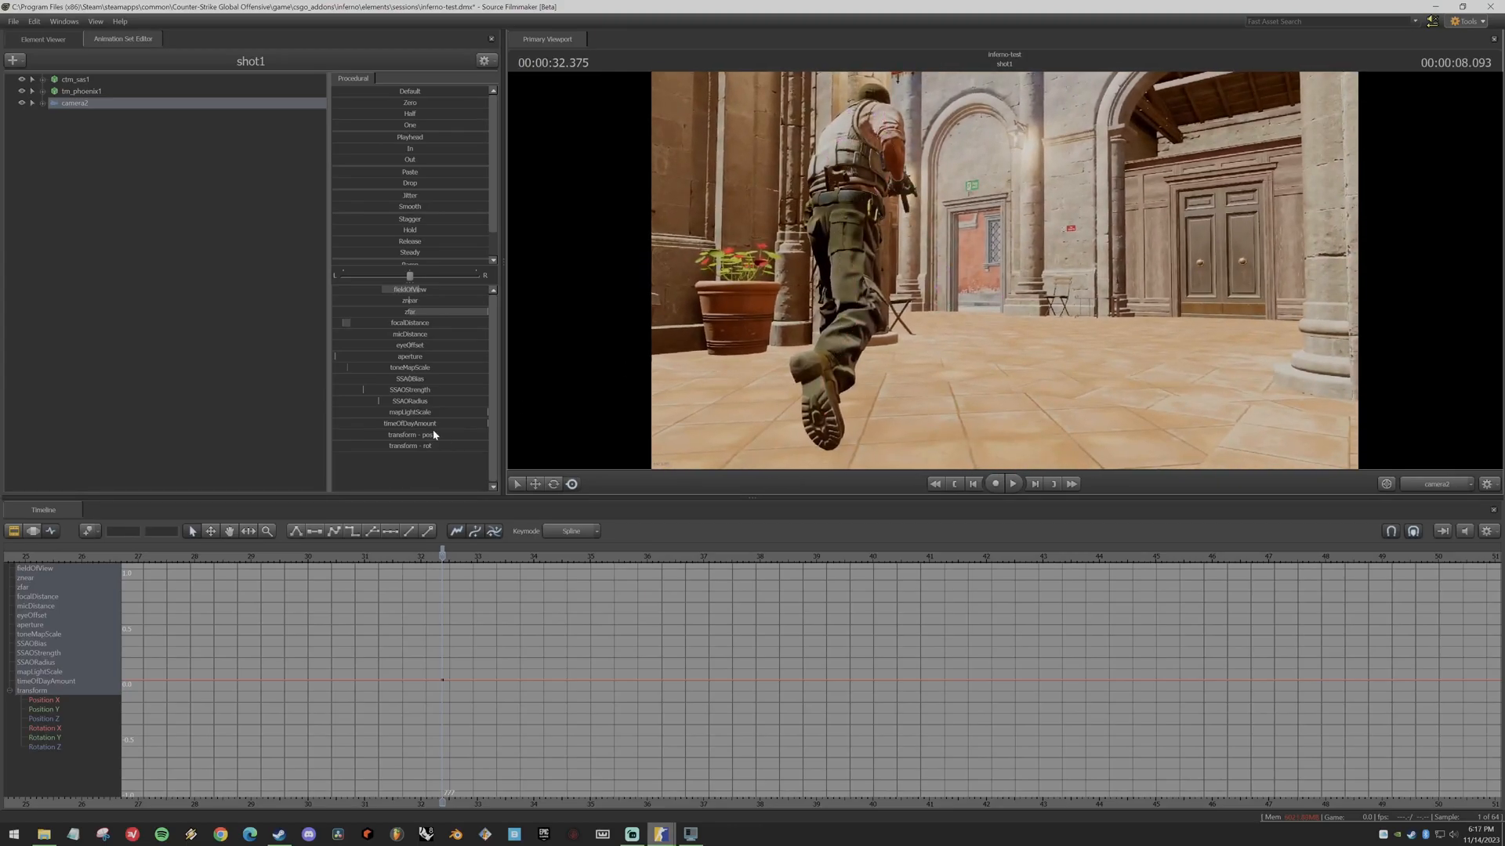
# - Isolate camera2's transform curves and key a closer camera position behind the running character at 00:00:34.166
pyautogui.click(43, 103)
pyautogui.click(55, 115)
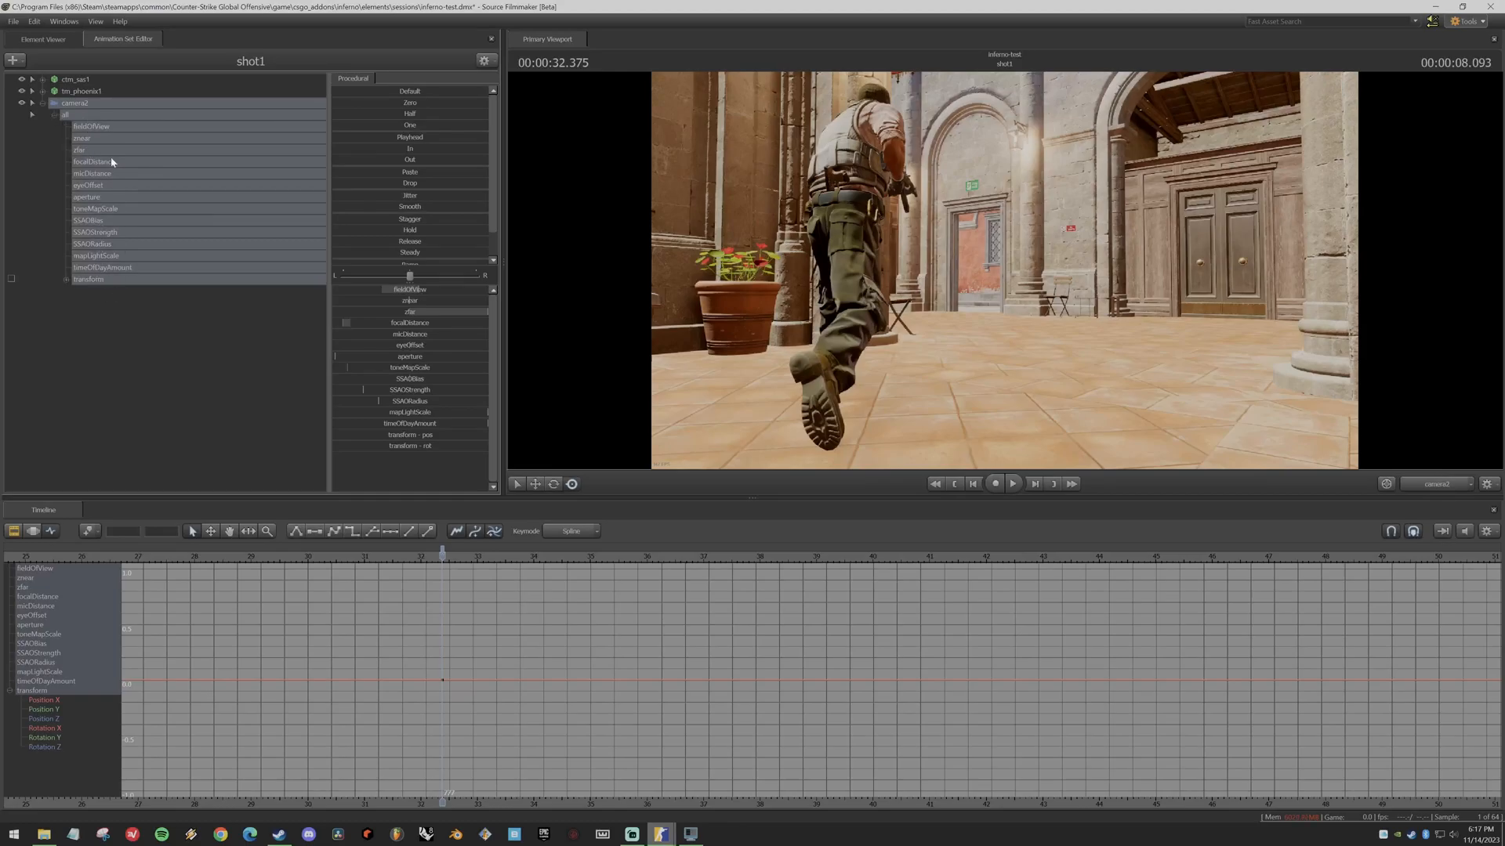
pyautogui.click(89, 280)
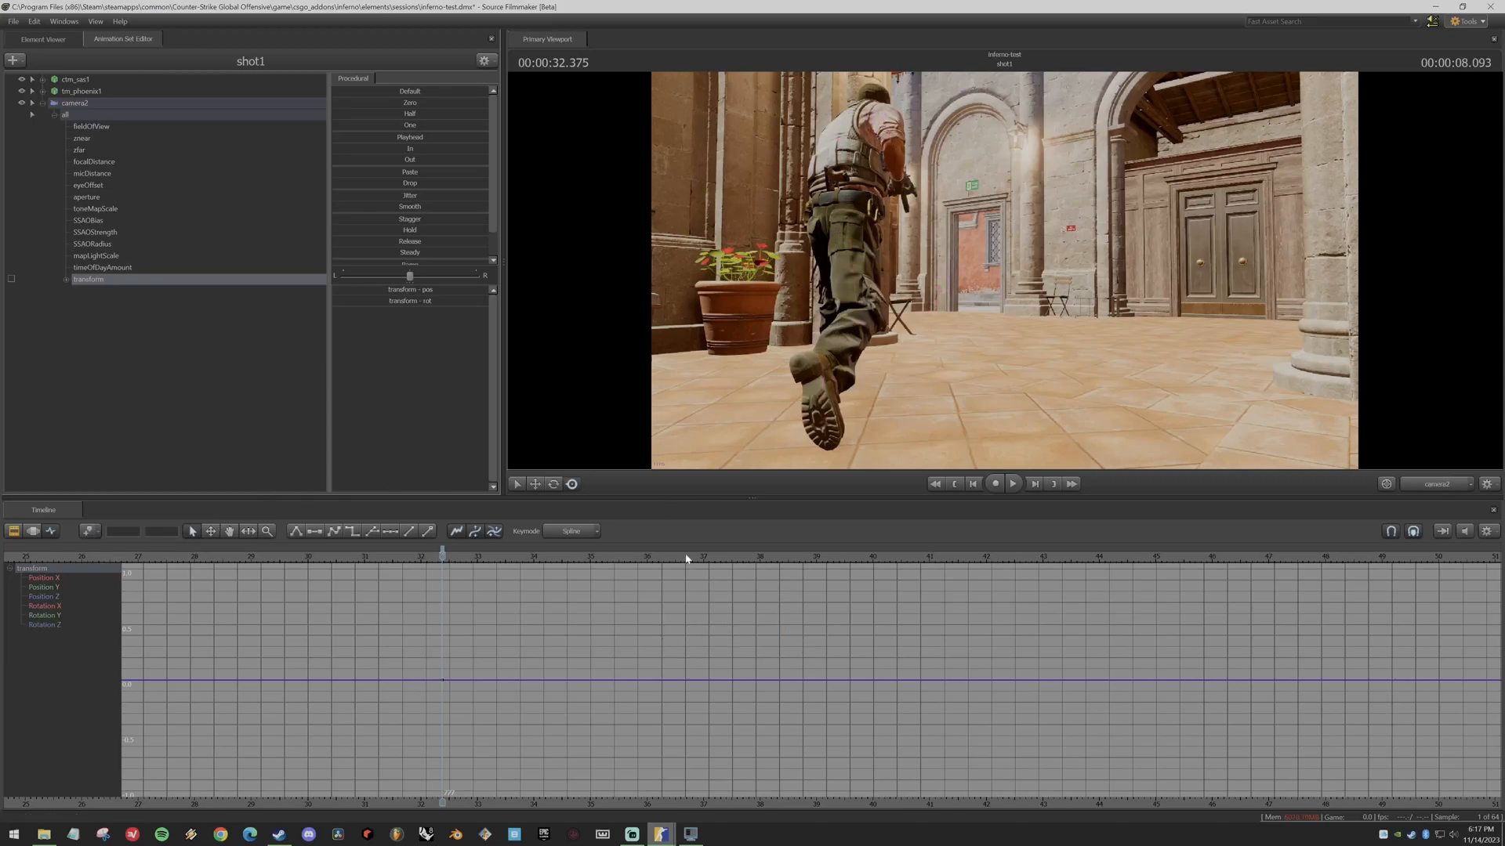
pyautogui.moveTo(442, 554); pyautogui.dragTo(543, 558)
pyautogui.press('w')
pyautogui.moveTo(955, 282); pyautogui.dragTo(459, 452)
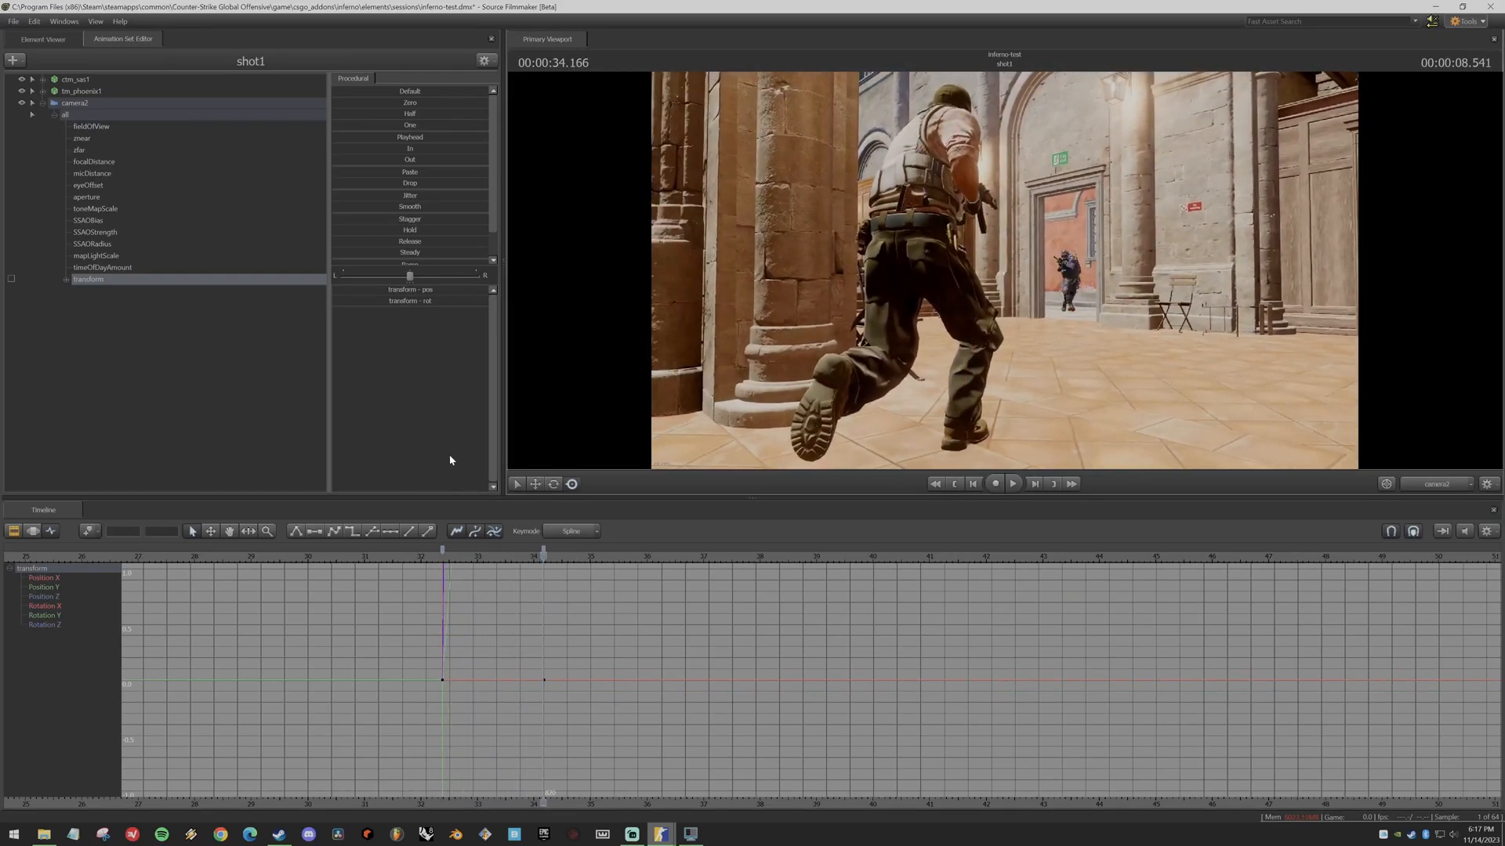
# - Turn camera2 slightly right at 00:00:34.166, then preview the move with the transform curves shown in normalized display
pyautogui.moveTo(952, 282); pyautogui.dragTo(972, 288)
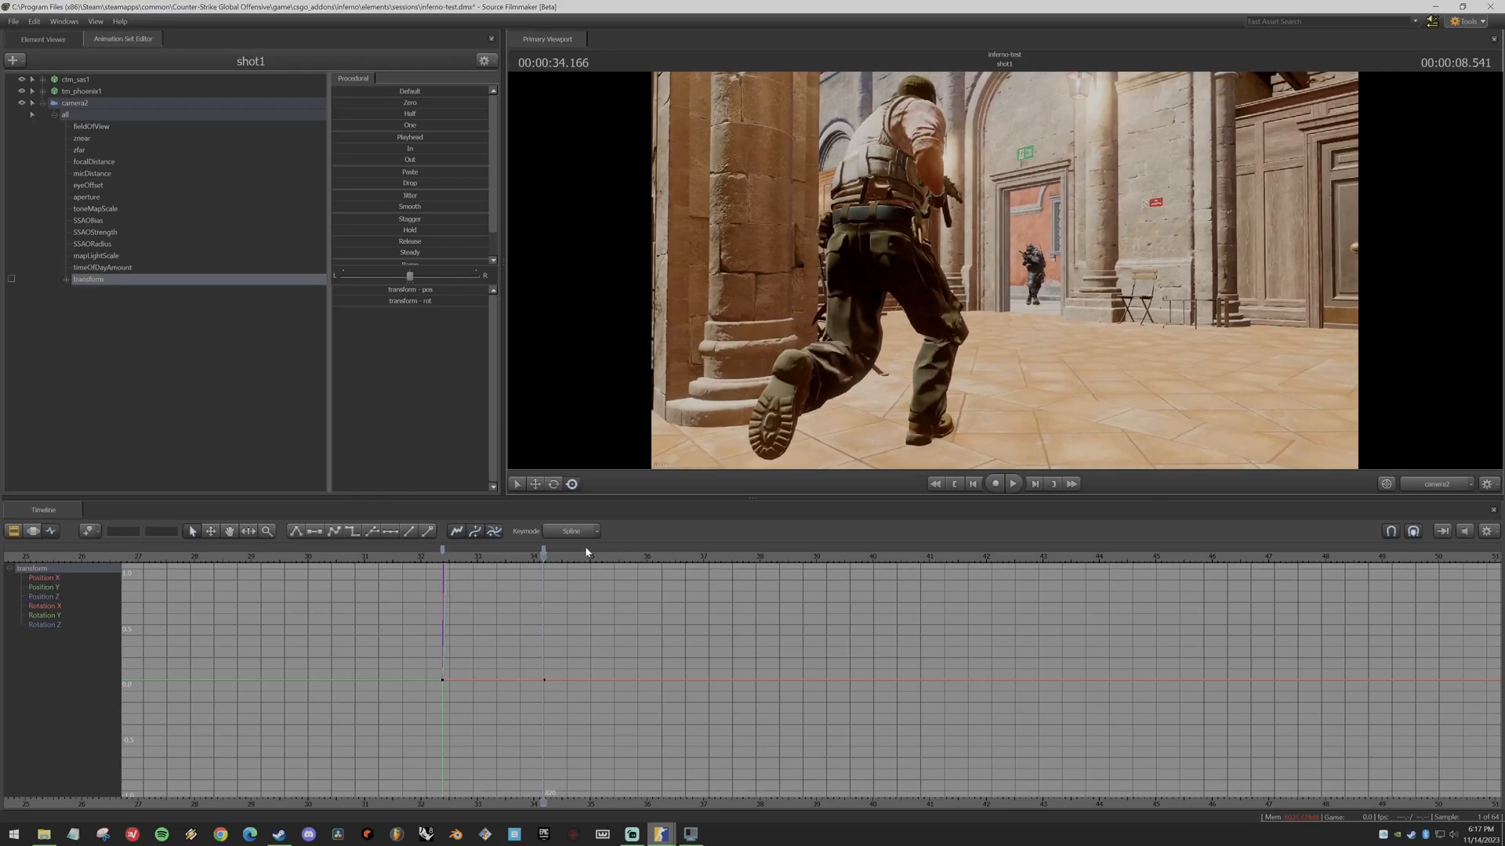
pyautogui.click(495, 532)
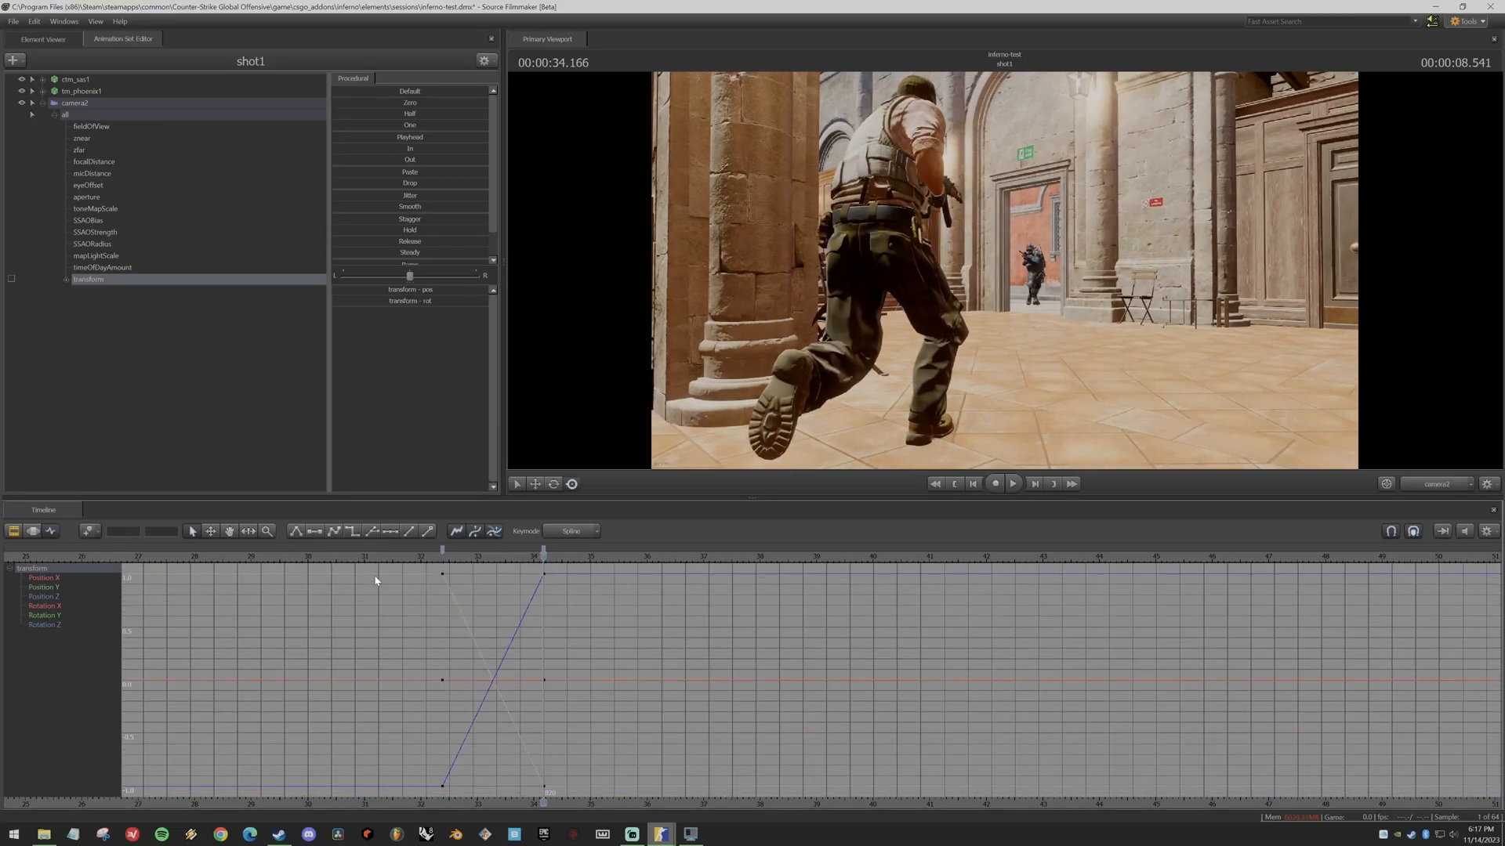
pyautogui.press('space')
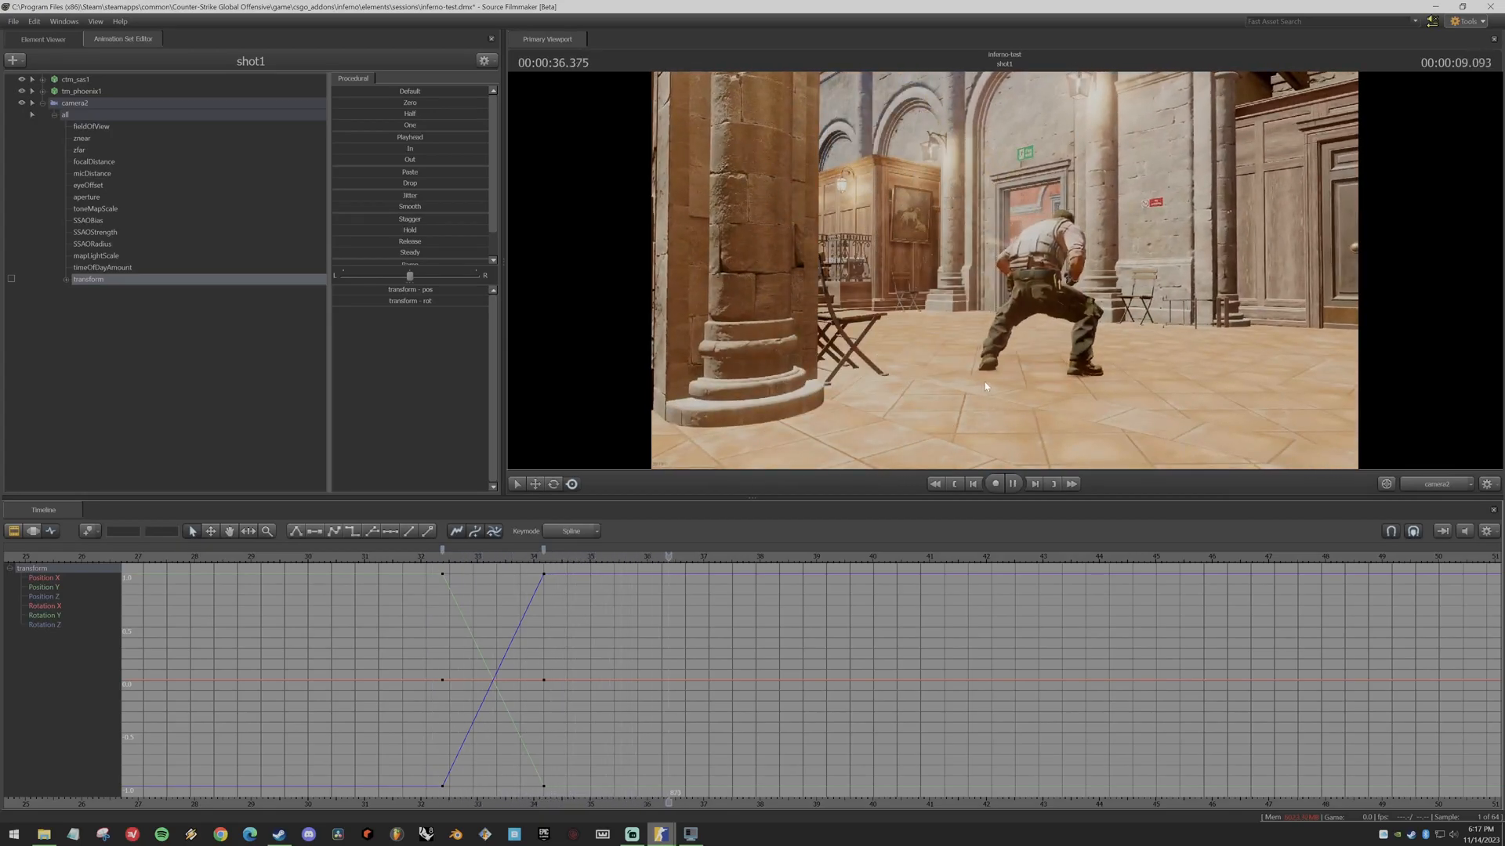
# - Stop playback and key camera2 at about 38.6 seconds, moved and turned right to follow the tm_phoenix character
pyautogui.press('space')
pyautogui.press('w')
pyautogui.moveTo(1014, 303); pyautogui.dragTo(1175, 305)
pyautogui.press('s')
pyautogui.moveTo(901, 353); pyautogui.dragTo(972, 358)
# - Key camera2 at about 39.4 seconds, moved forward and turned further right to keep following the character
pyautogui.moveTo(793, 555); pyautogui.dragTo(840, 554)
pyautogui.moveTo(909, 353); pyautogui.dragTo(1113, 352)
pyautogui.press('w')
pyautogui.moveTo(1011, 353); pyautogui.dragTo(1120, 344)
# - Key camera2 orientations that follow the action at about 42.0 and 44.4 seconds
pyautogui.moveTo(840, 555); pyautogui.dragTo(987, 555)
pyautogui.moveTo(1019, 268); pyautogui.dragTo(1112, 268)
pyautogui.moveTo(1018, 352); pyautogui.dragTo(1141, 408)
pyautogui.moveTo(986, 557); pyautogui.dragTo(1125, 555)
pyautogui.moveTo(1129, 384); pyautogui.dragTo(1071, 391)
# - Key camera2 at 00:00:47.208, framing the rifle in the foreground and the gas-masked soldier in front of the stairs
pyautogui.moveTo(1121, 557); pyautogui.dragTo(1281, 556)
pyautogui.press('w')
pyautogui.moveTo(1005, 270); pyautogui.dragTo(1127, 254)
pyautogui.press('a')
pyautogui.press('w')
pyautogui.press('d')
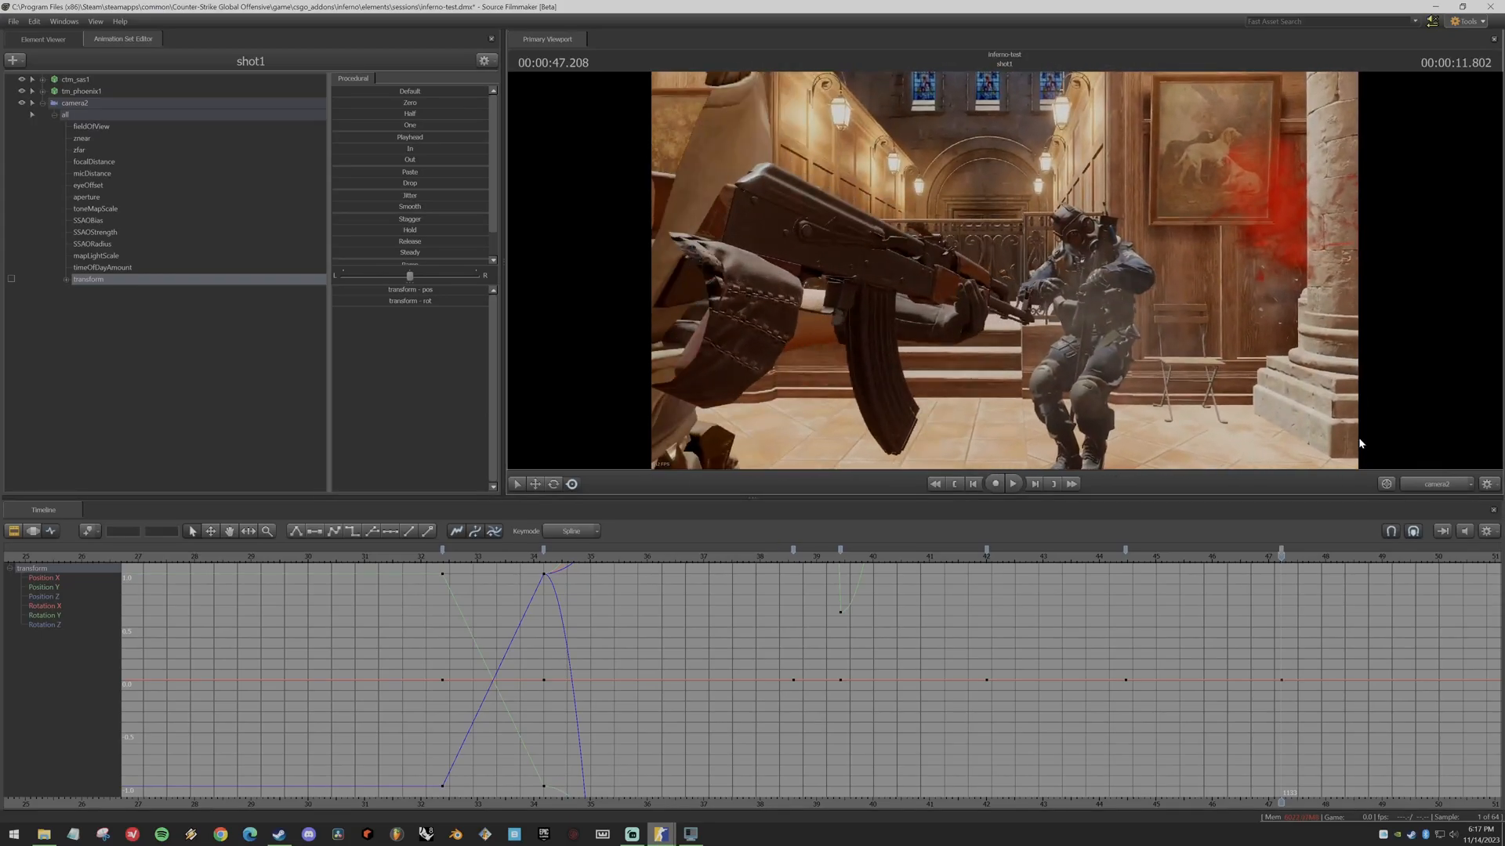
# - Key camera2 at 00:00:48.500 in a close view of the falling gas-masked soldier
pyautogui.moveTo(1281, 555); pyautogui.dragTo(1354, 555)
pyautogui.moveTo(1231, 433); pyautogui.dragTo(1179, 433)
pyautogui.press('w')
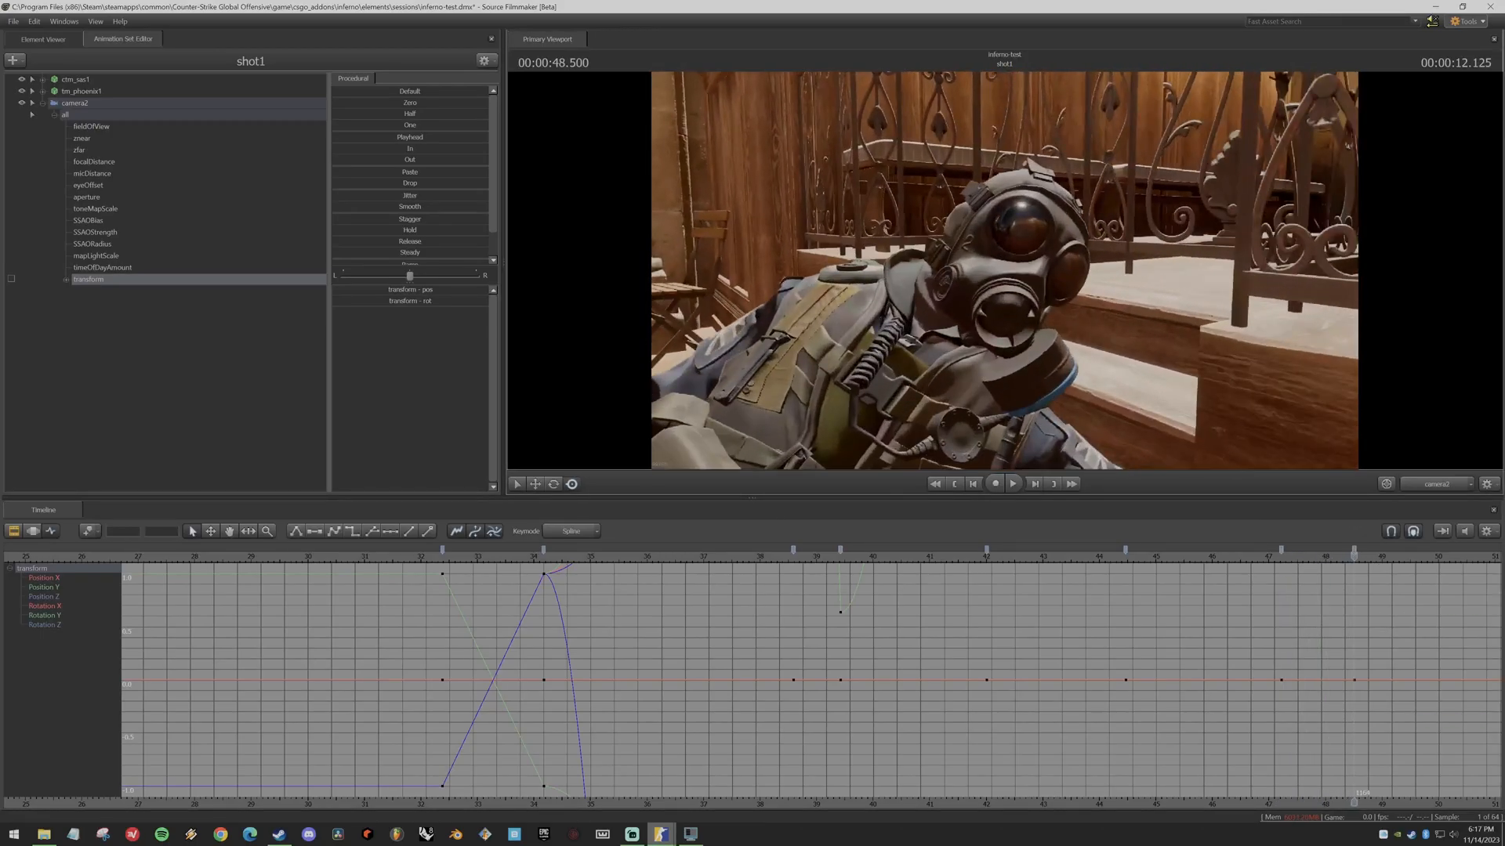
# - Turn off the normalized curve display to show camera2's transform curves at their actual values through the end of the shot
pyautogui.moveTo(1354, 556); pyautogui.dragTo(1407, 557)
pyautogui.scroll(-4, 1268, 715)
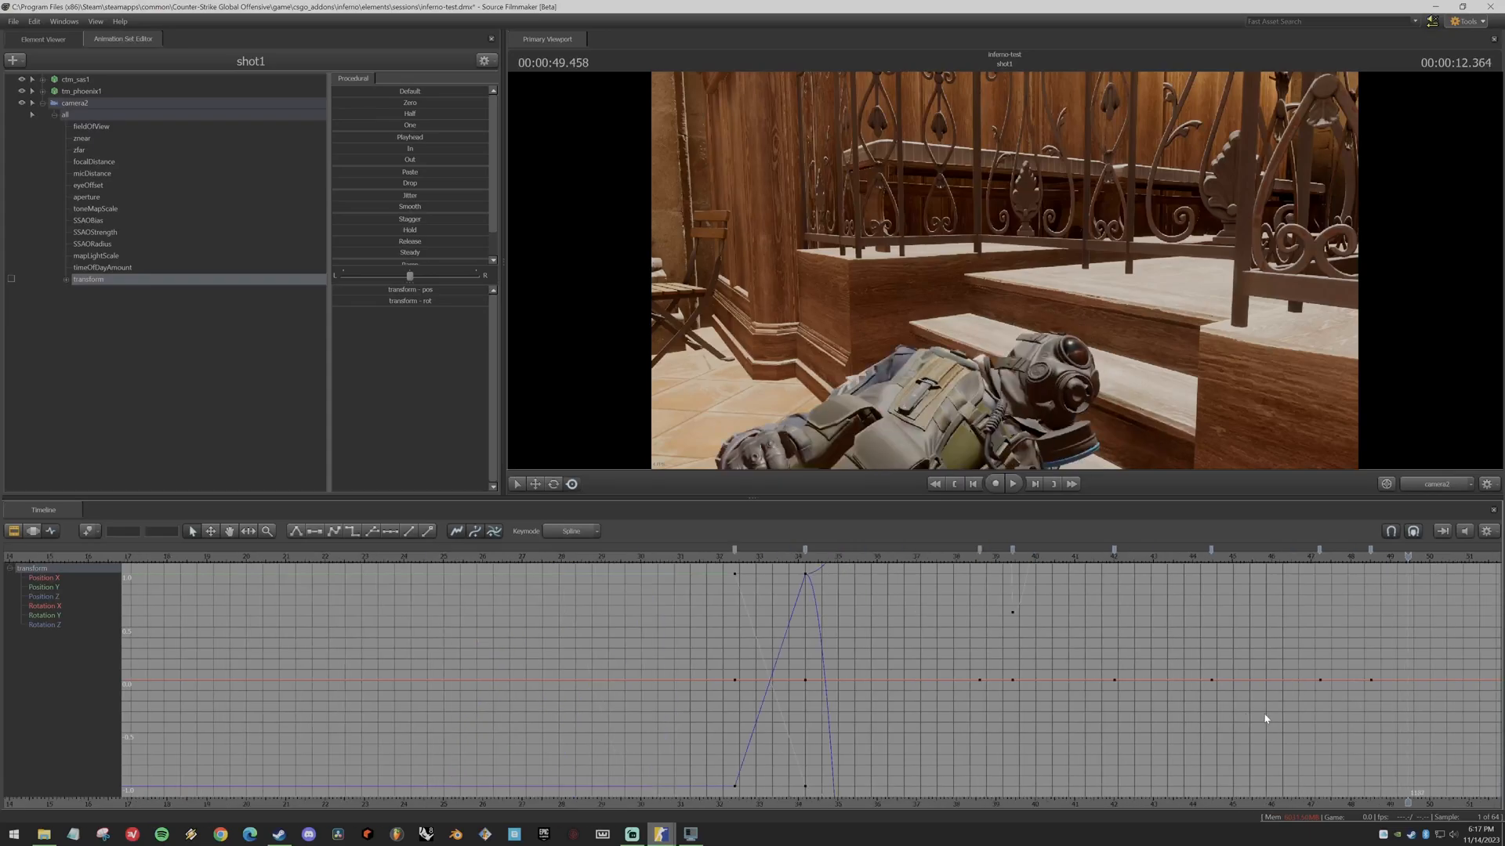
pyautogui.click(498, 531)
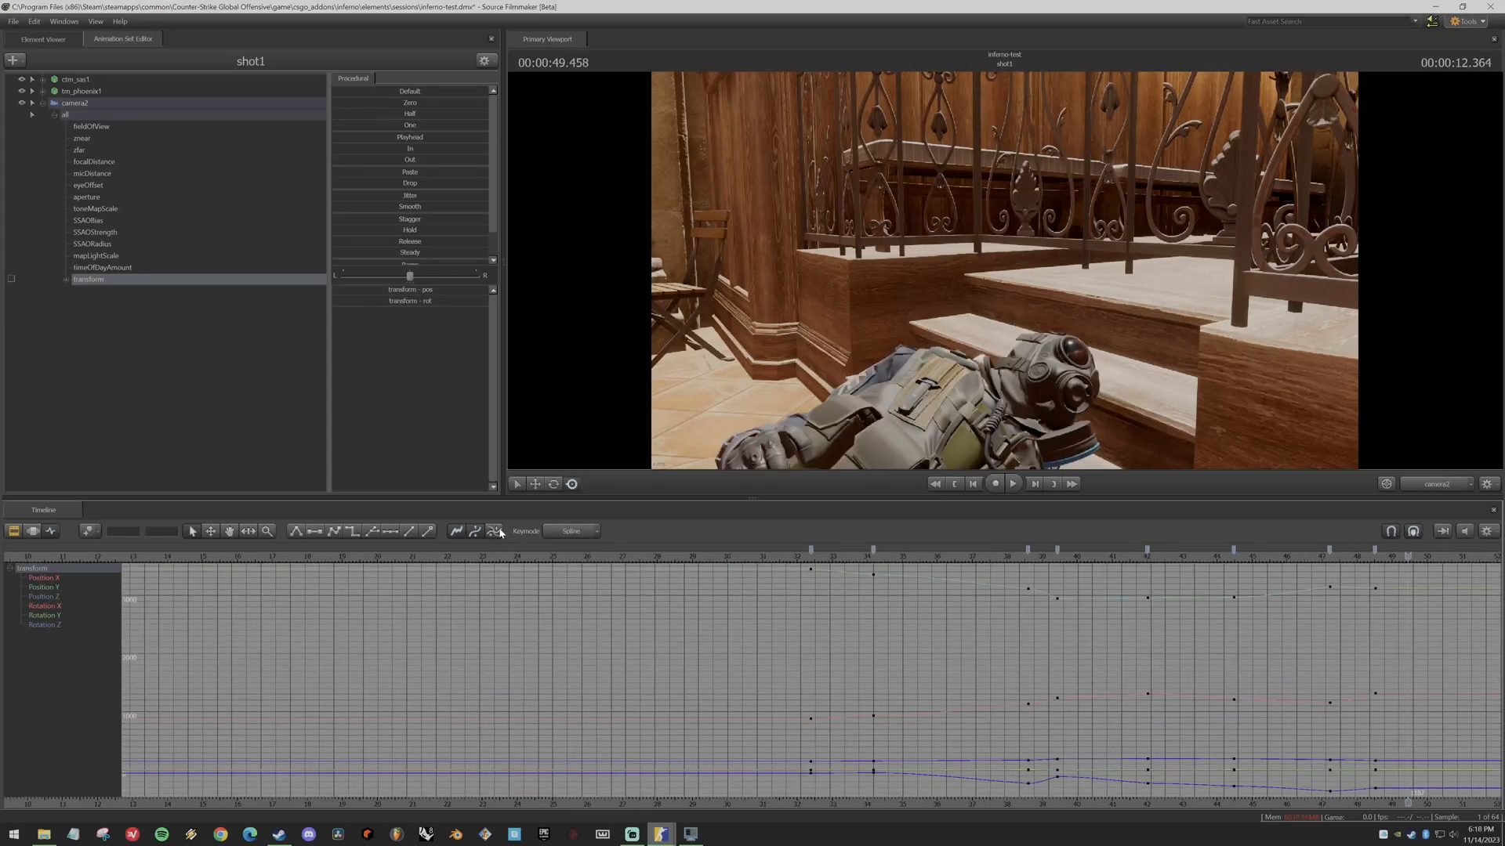
pyautogui.moveTo(1193, 803); pyautogui.dragTo(772, 800)
# - Key camera2 at 00:00:54.375 in a close-up of the fallen soldier's gas mask, and turn it at about 56.3 seconds
pyautogui.moveTo(987, 557); pyautogui.dragTo(1160, 557)
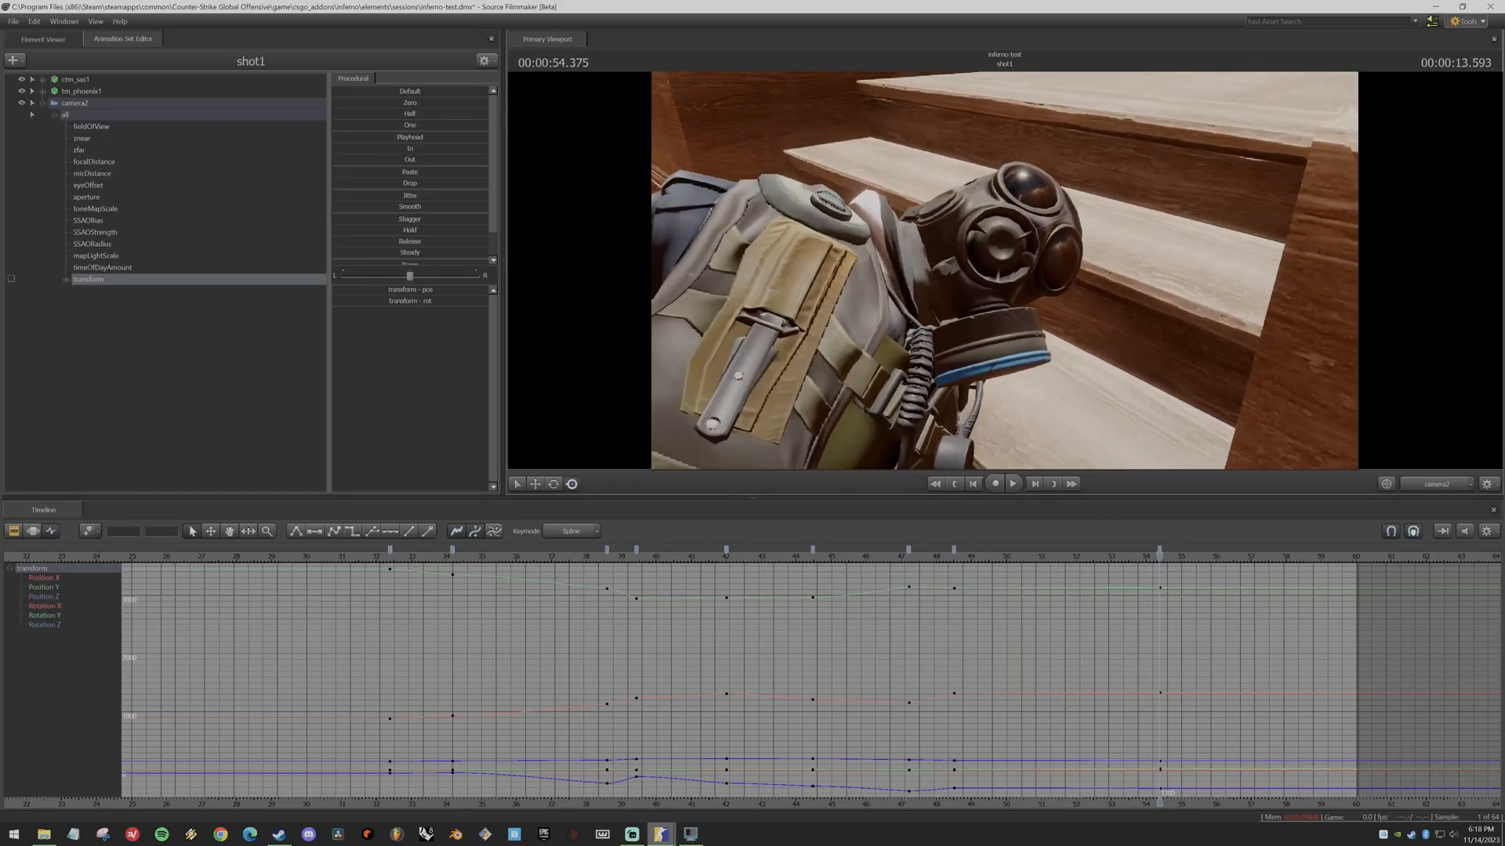
pyautogui.moveTo(1158, 555); pyautogui.dragTo(1192, 563)
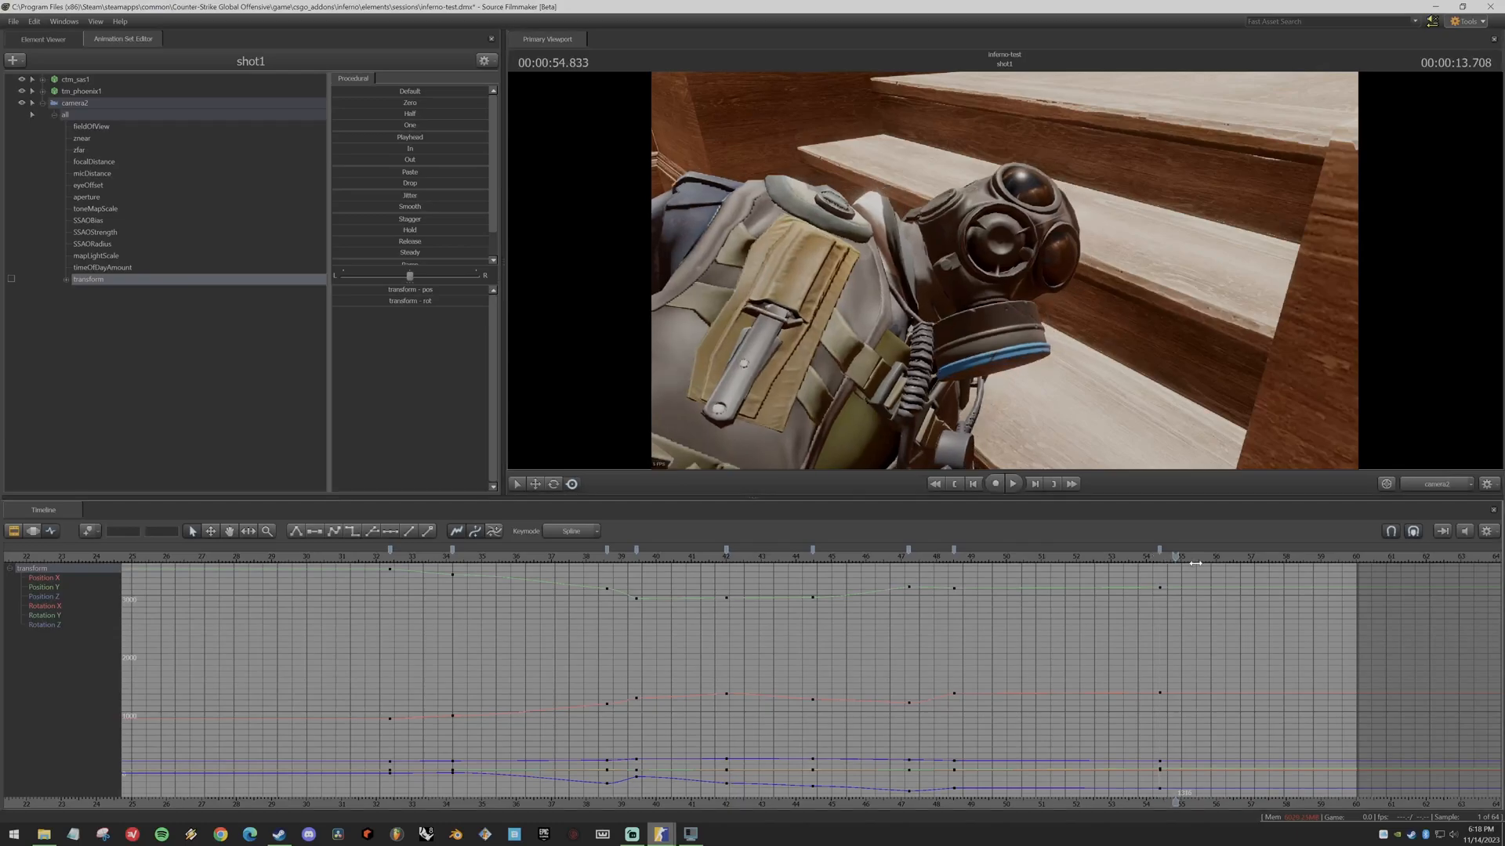
pyautogui.moveTo(1110, 373); pyautogui.dragTo(1272, 429)
# - Play back the whole camera2 animation from the first key and scrub through it to check the movement
pyautogui.moveTo(1224, 558); pyautogui.dragTo(377, 578)
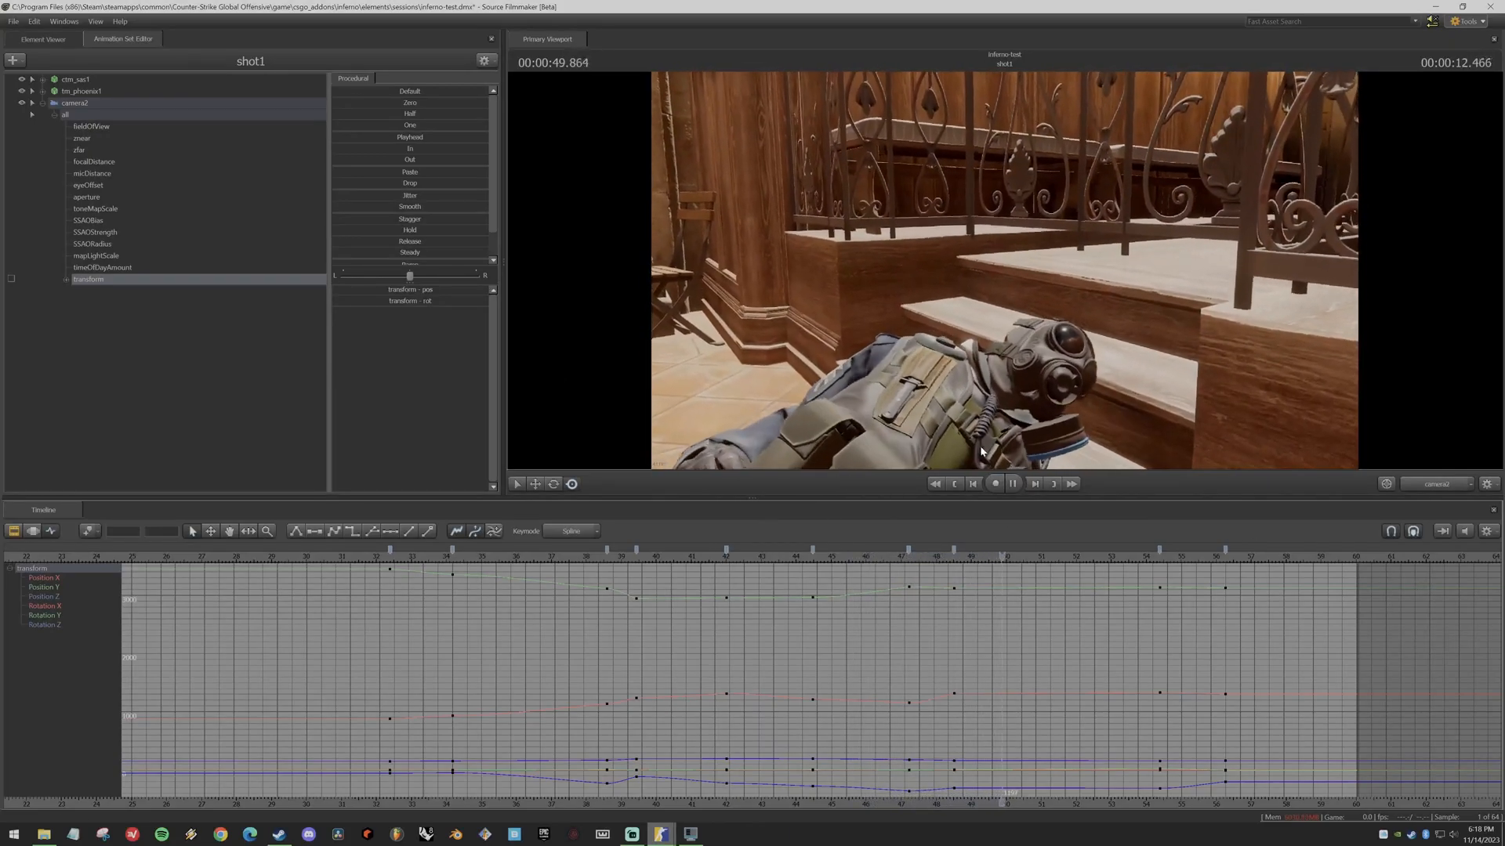
pyautogui.click(1015, 484)
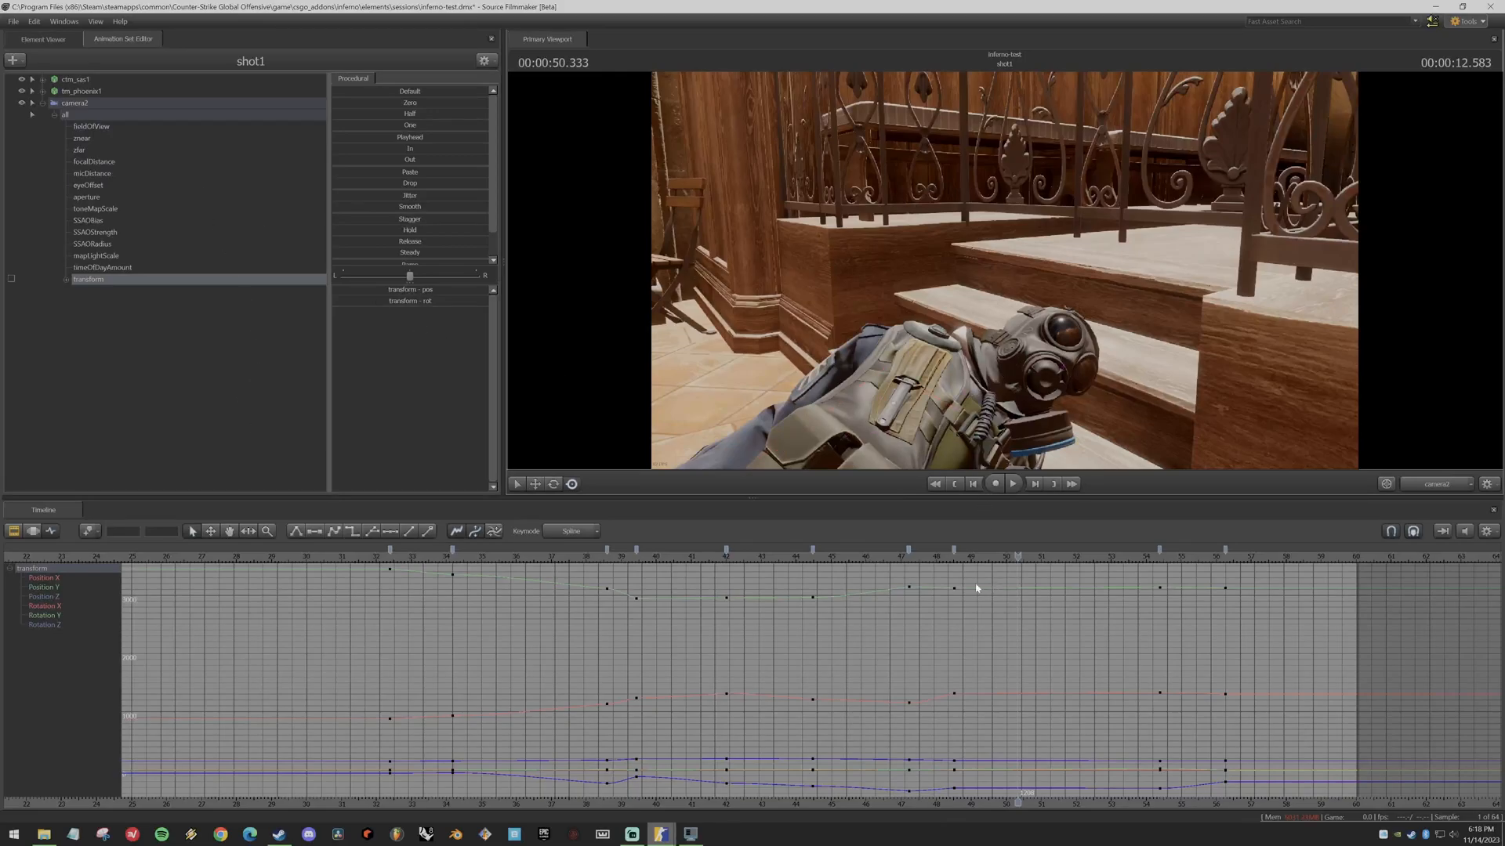
pyautogui.moveTo(1236, 558); pyautogui.dragTo(388, 612)
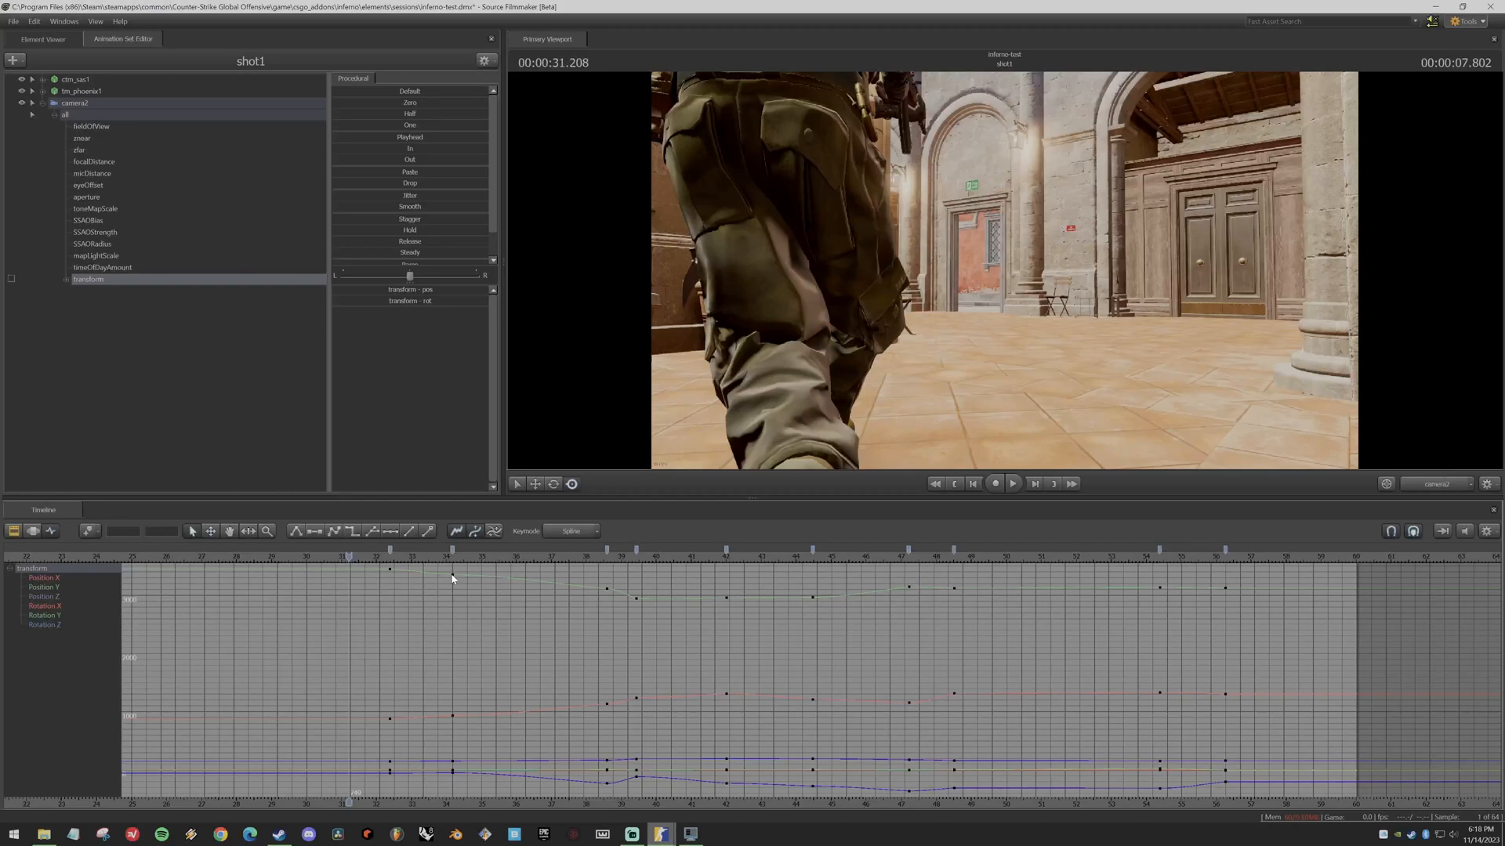
pyautogui.moveTo(451, 573); pyautogui.dragTo(484, 579)
# - Return the timeline to the clip view and start a movie export, continuing without saving the session
pyautogui.click(15, 531)
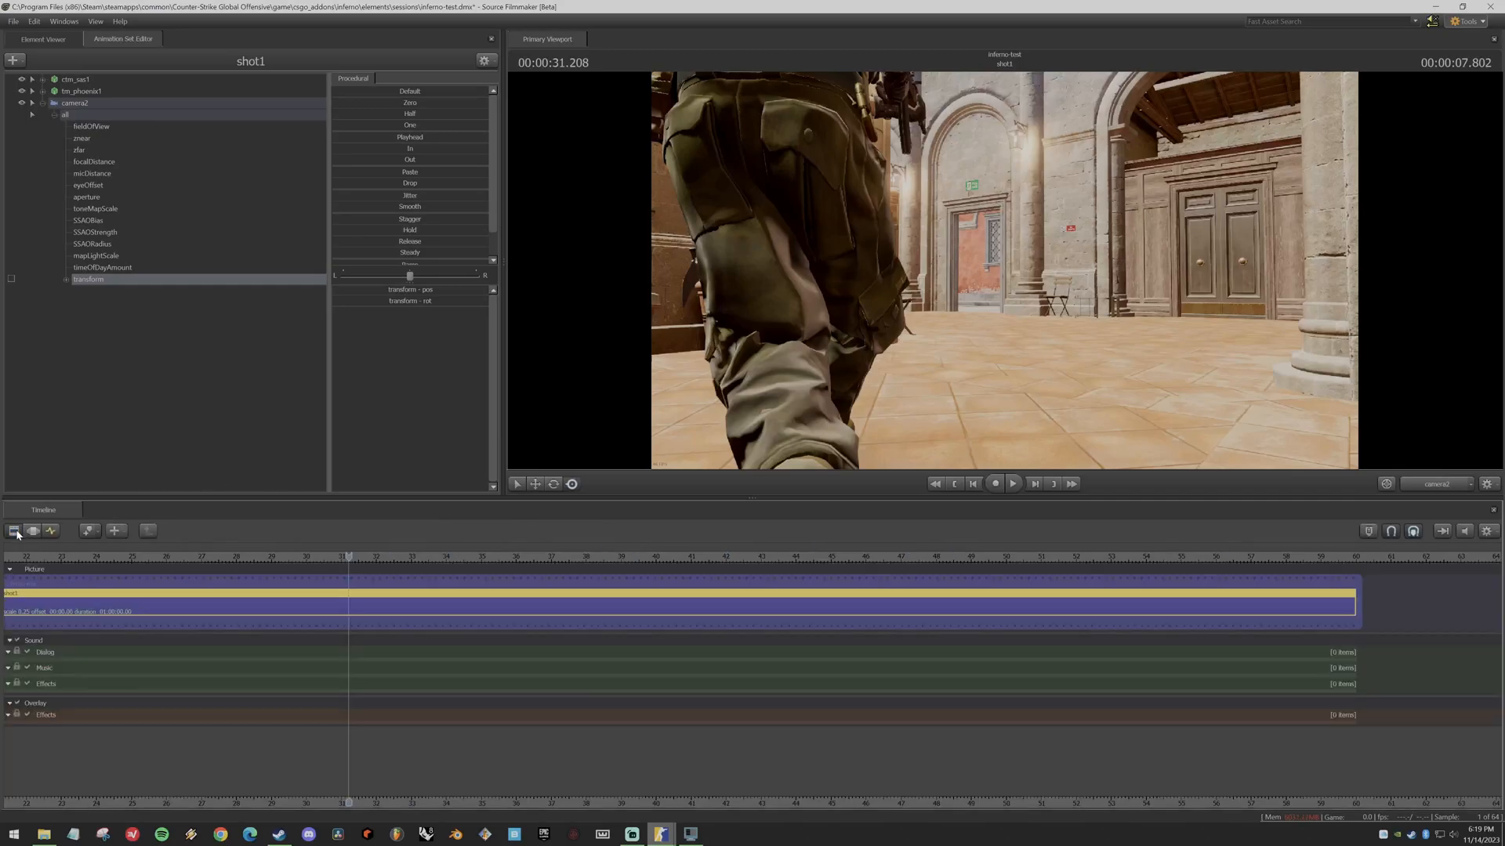
pyautogui.click(14, 22)
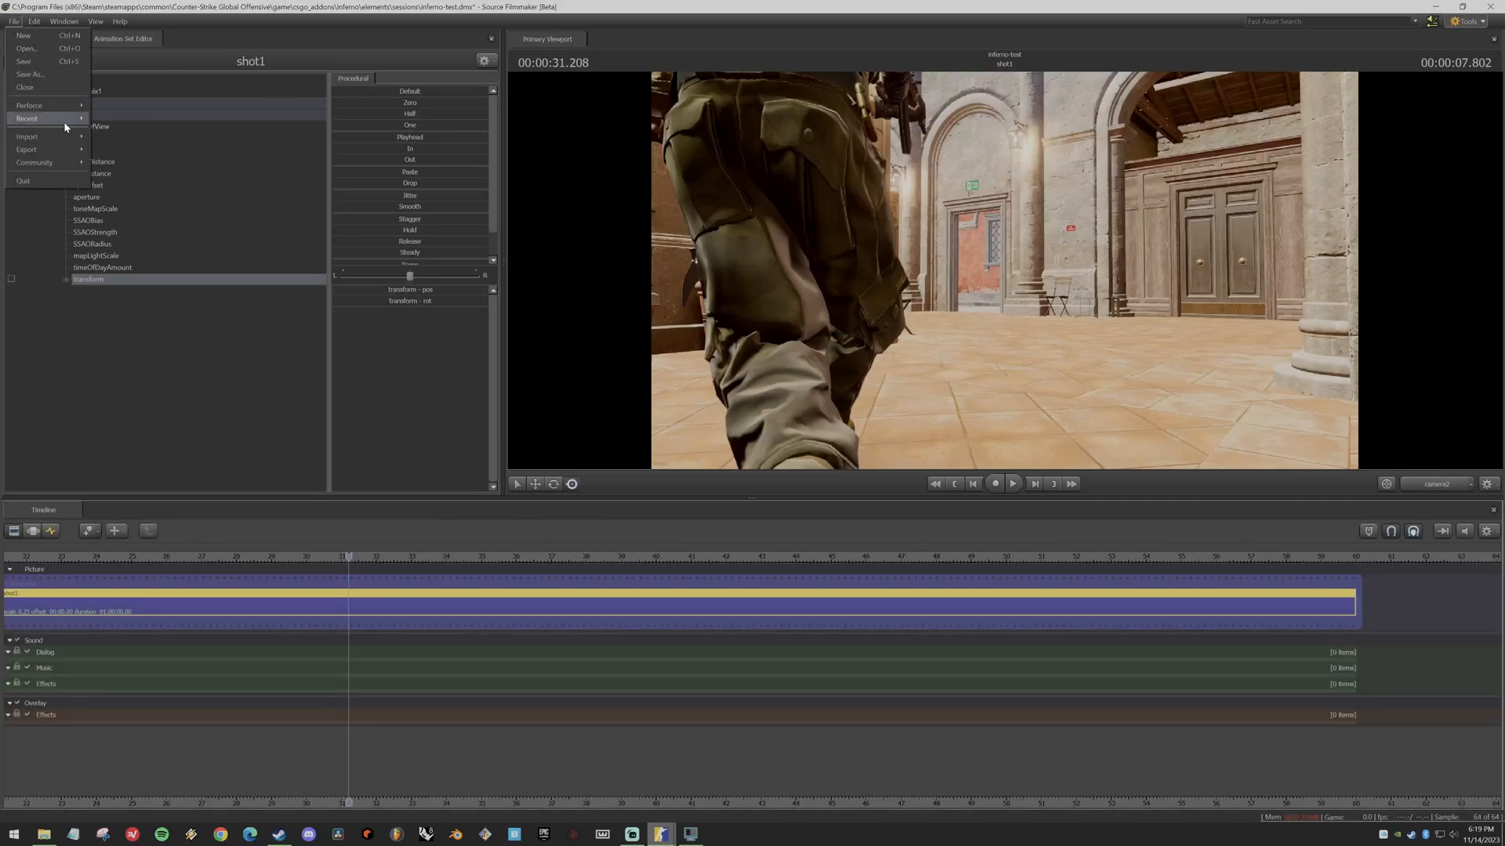
pyautogui.moveTo(48, 151)
pyautogui.click(121, 153)
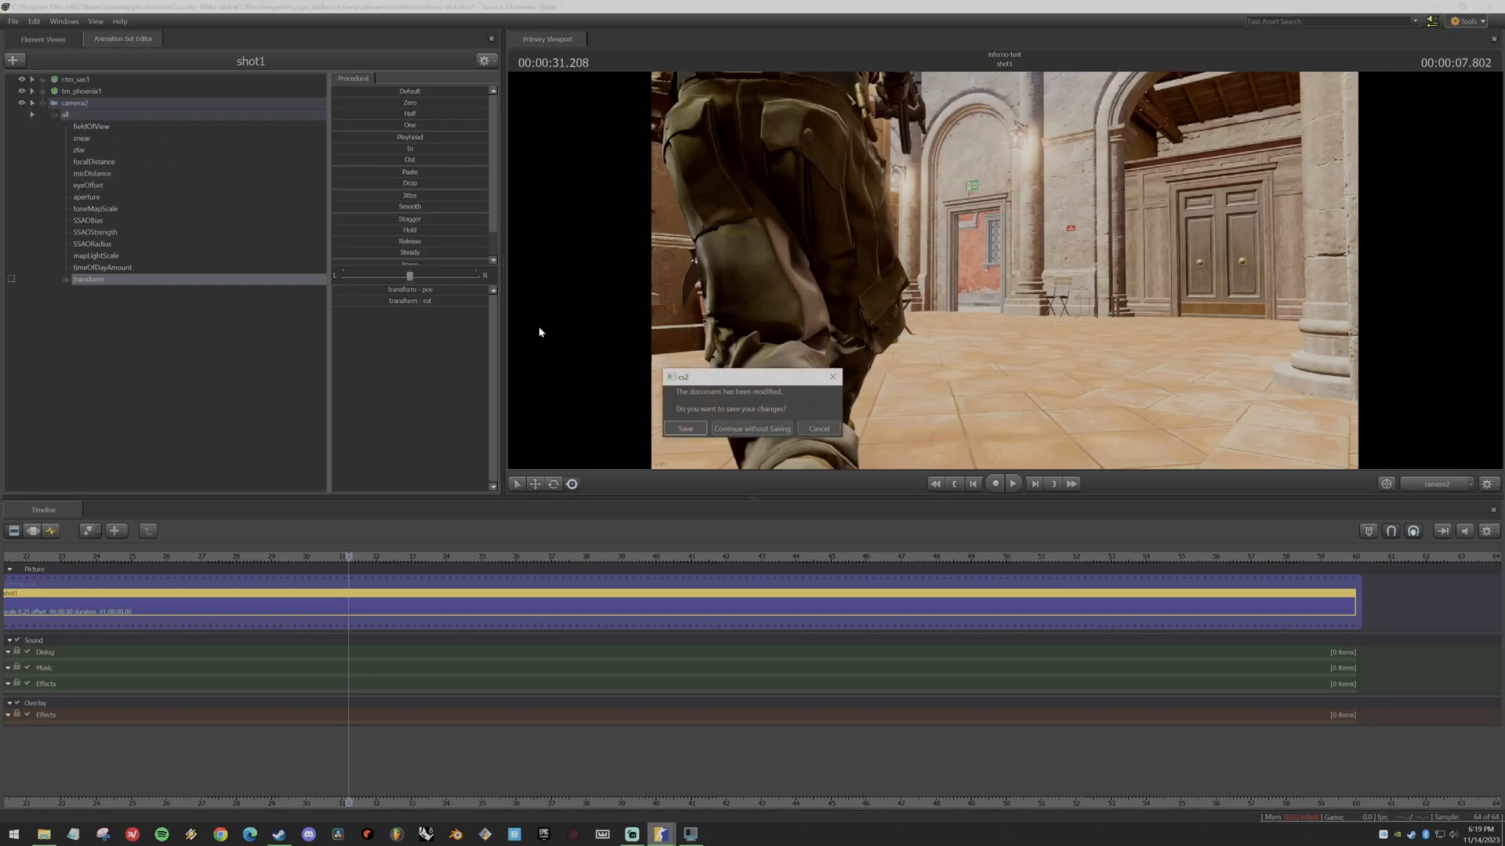
pyautogui.click(751, 427)
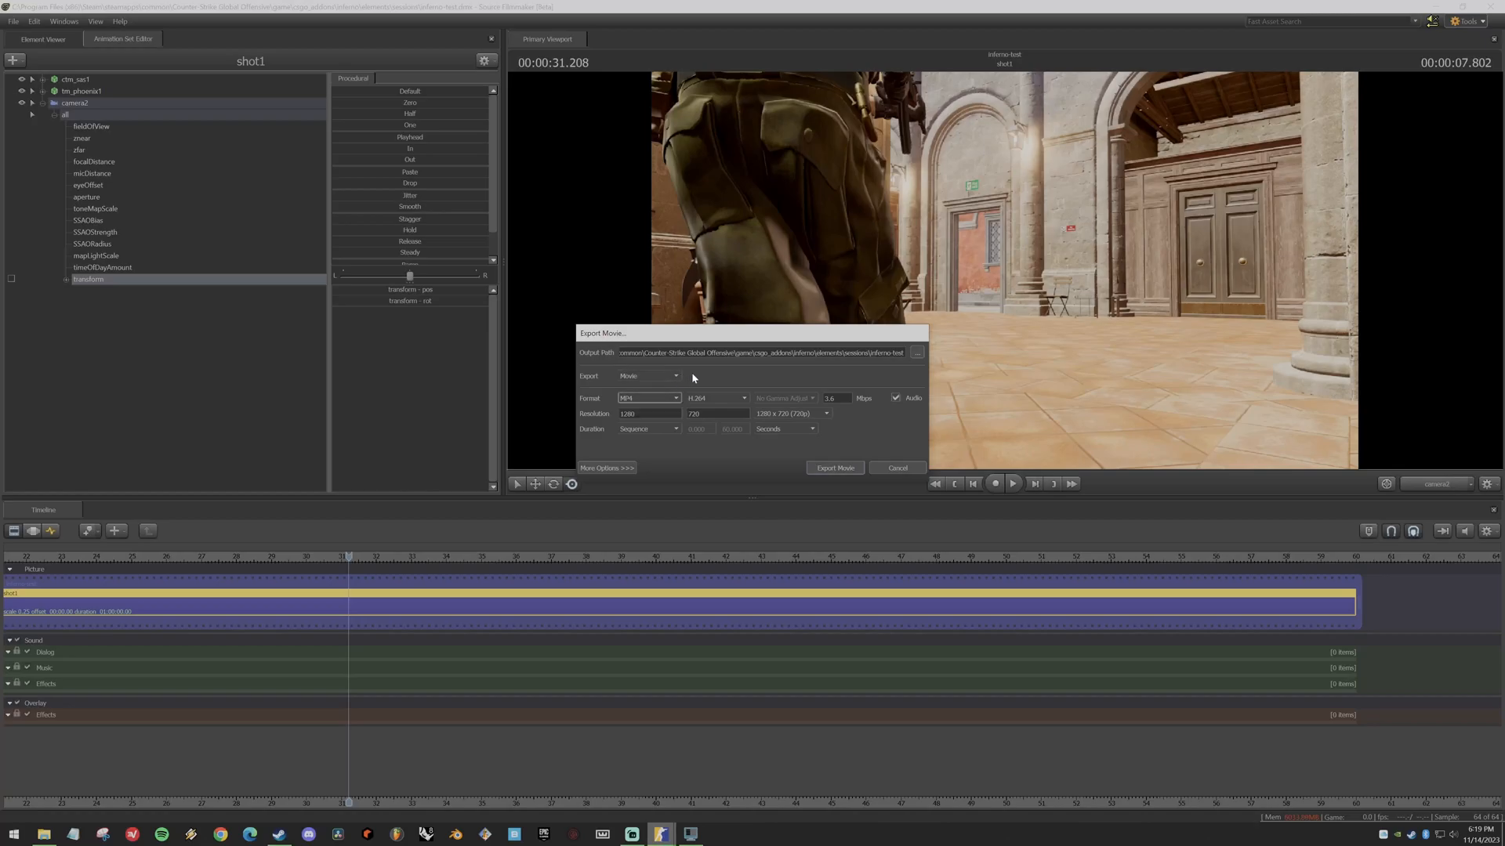
# - Expand the additional movie export options and examine the draw objects, layoff and render settings
pyautogui.click(663, 471)
pyautogui.click(721, 471)
pyautogui.click(610, 471)
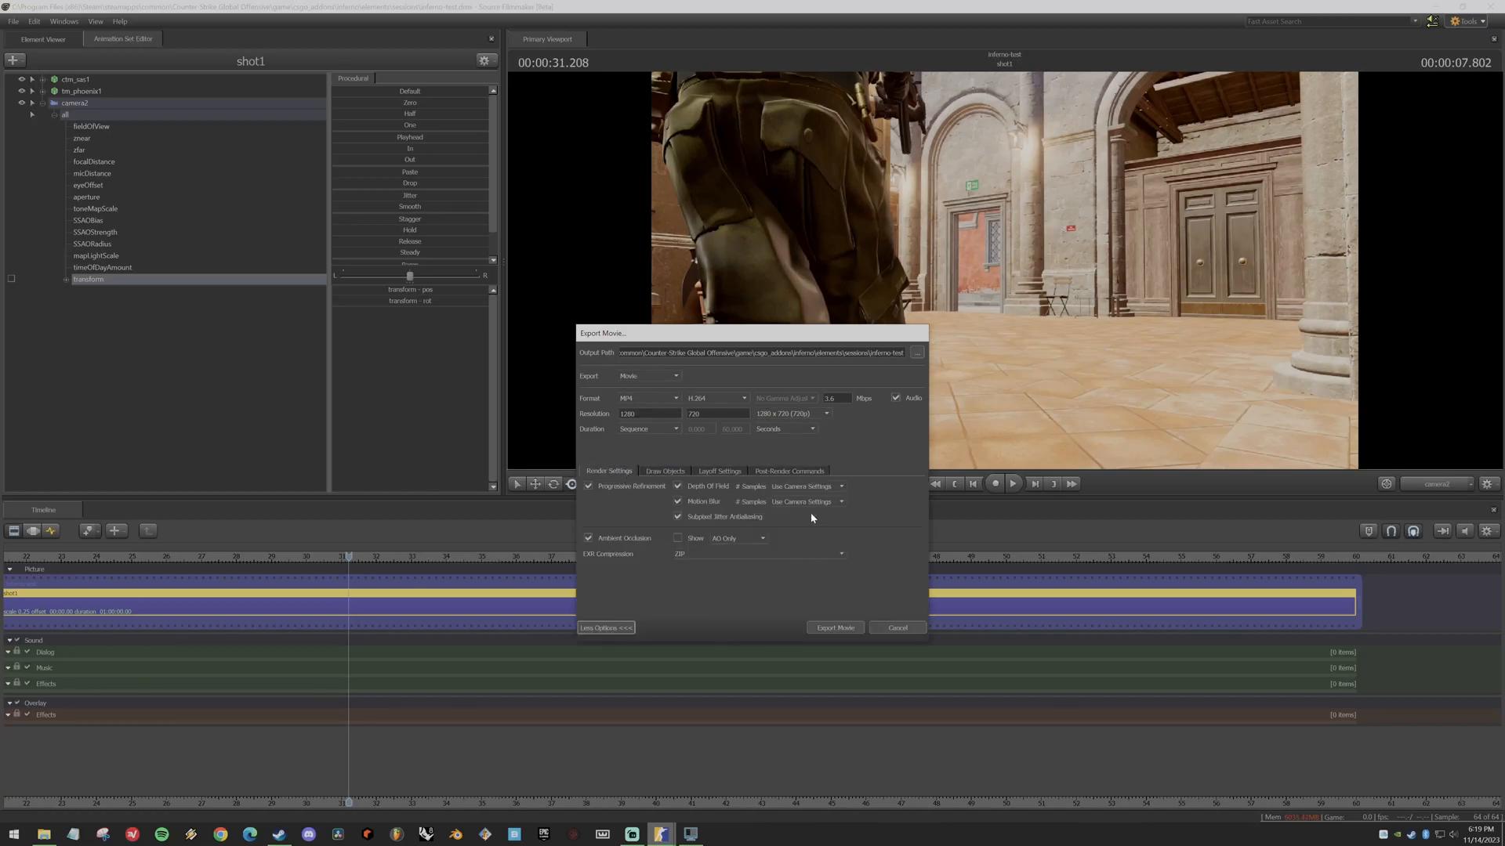
pyautogui.moveTo(769, 323); pyautogui.dragTo(445, 328)
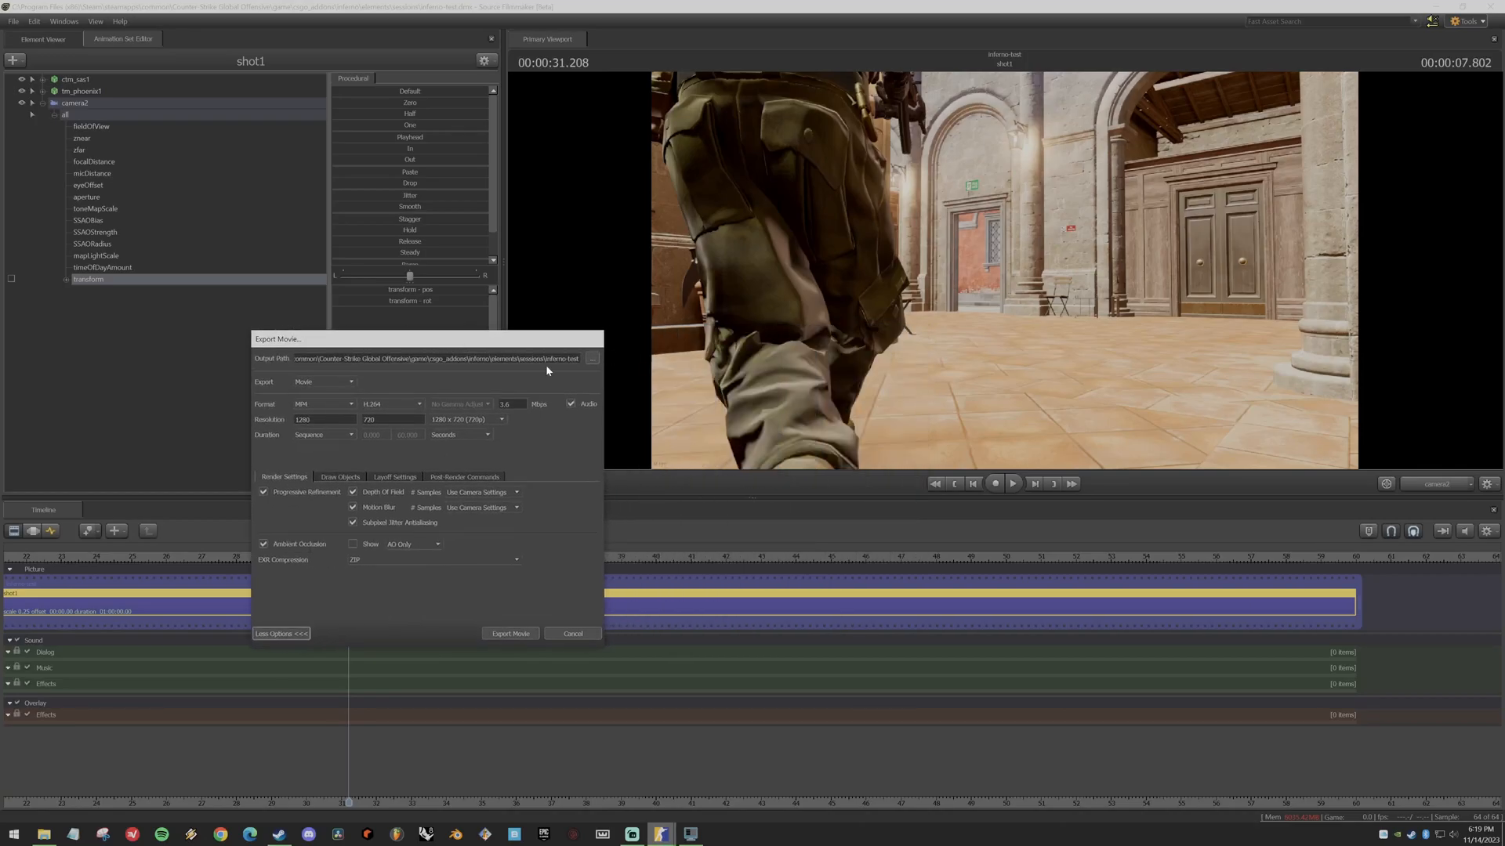